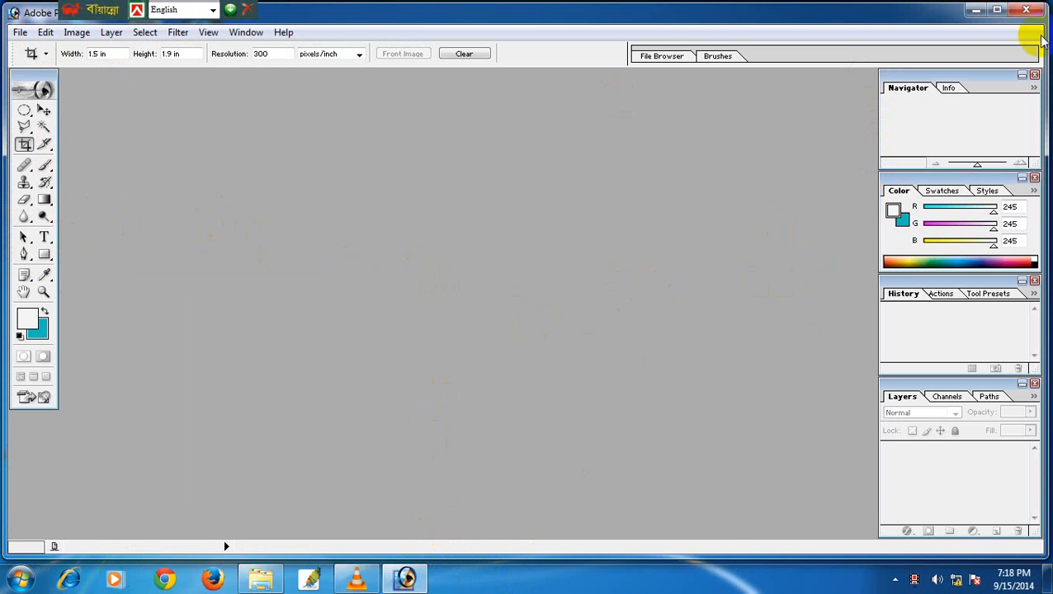
Minimize the empty Photoshop window to show the desktop, then open Computer.
click(984, 13)
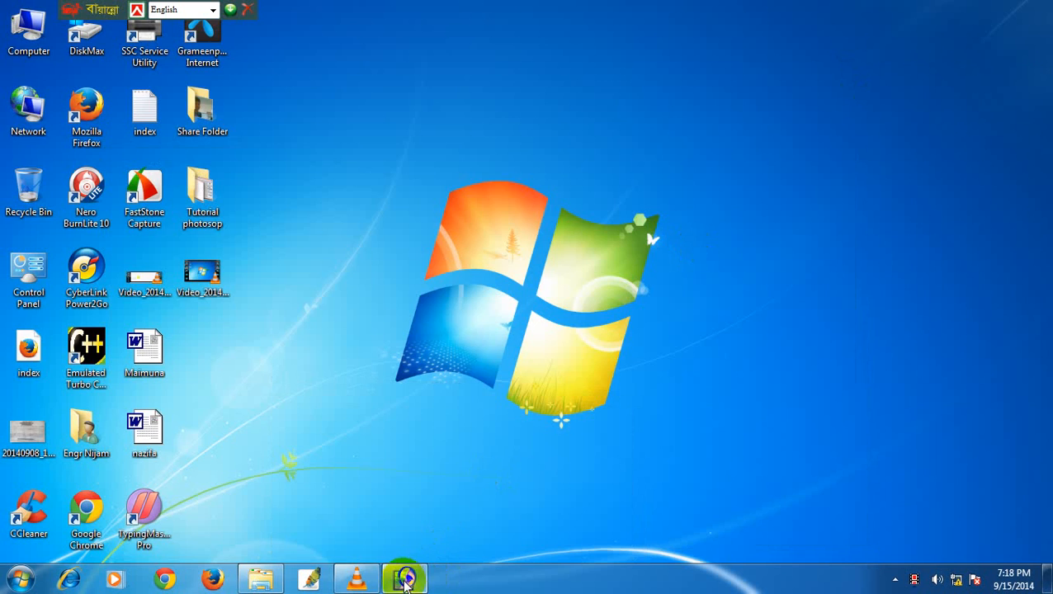
click(404, 578)
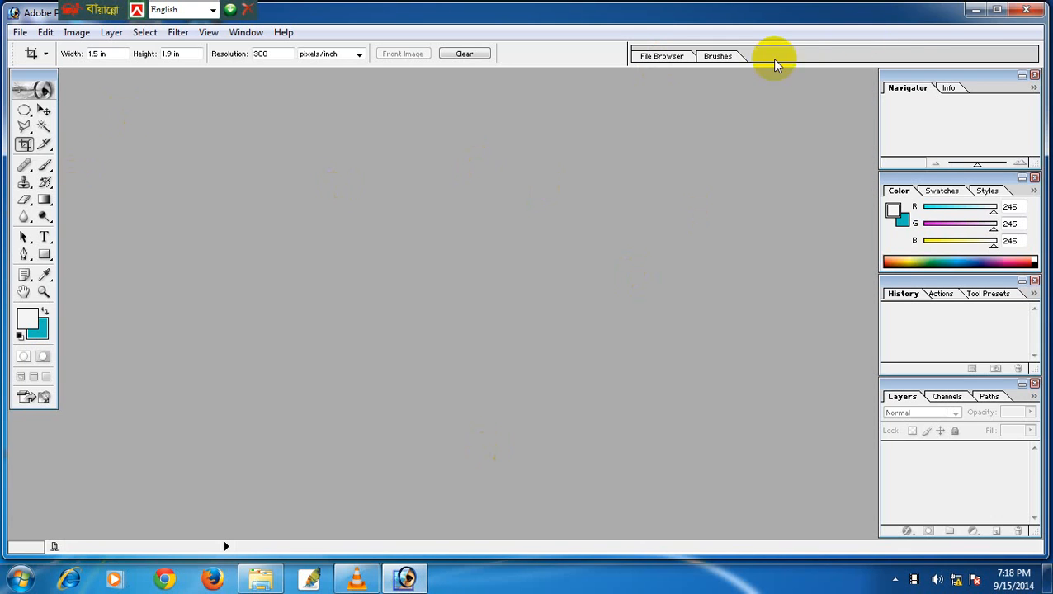
click(976, 10)
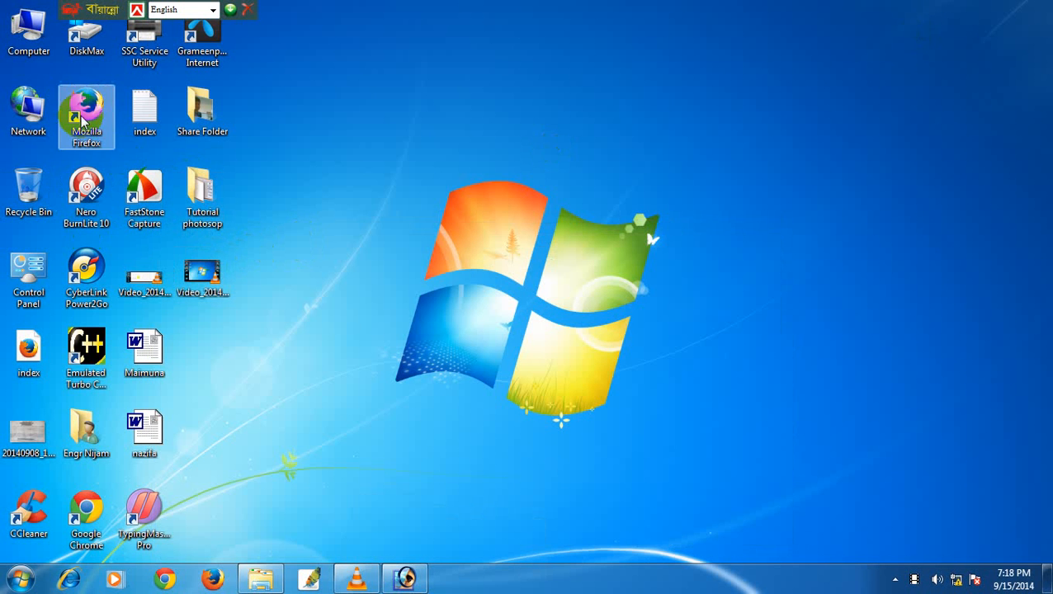
double_click(32, 41)
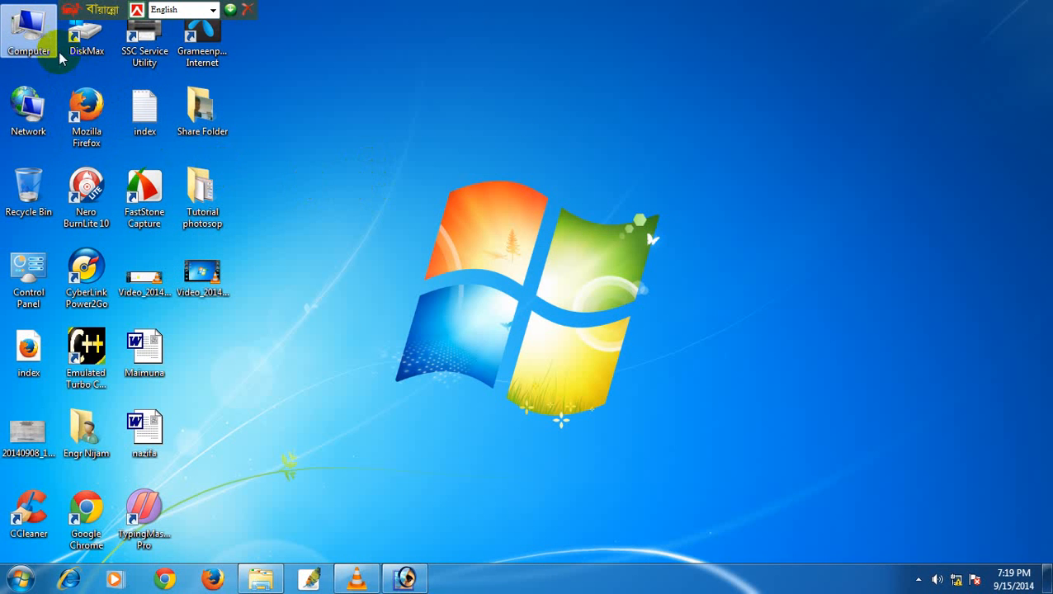
Browse F:\Digital Studio Managment\PSD BODY Coat & Other\Jarmo=Mitru & Birth Day\Jom Din and open Jom Din.jpg in Photoshop.
double_click(32, 41)
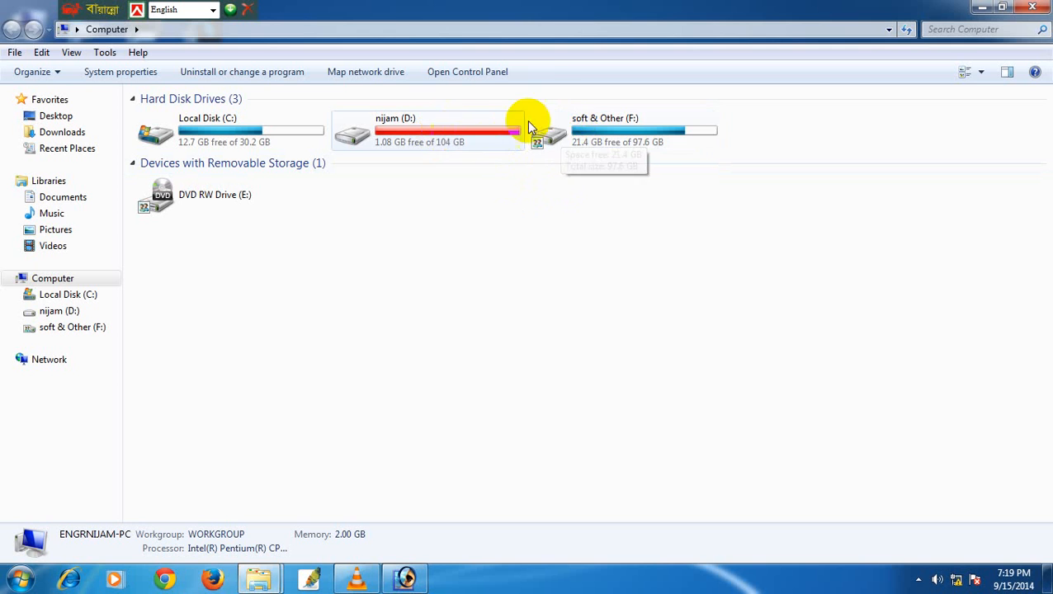
double_click(575, 147)
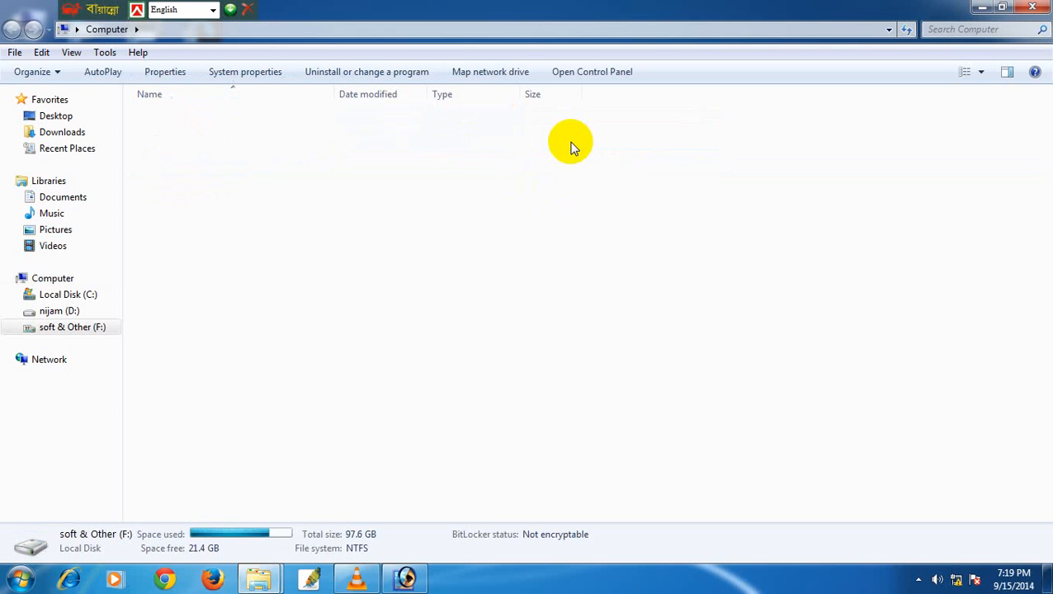
double_click(187, 217)
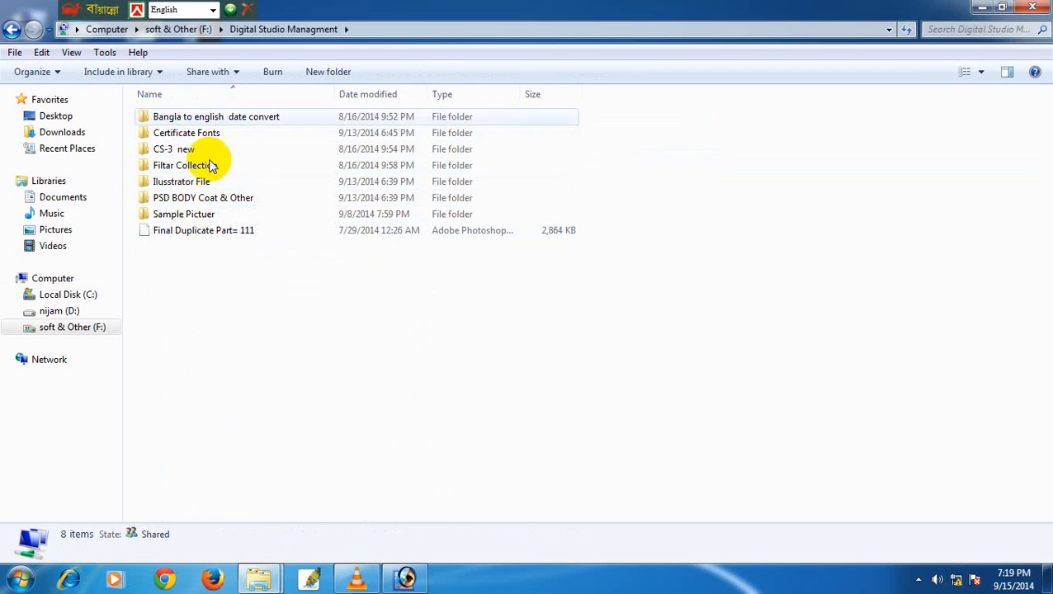
double_click(189, 199)
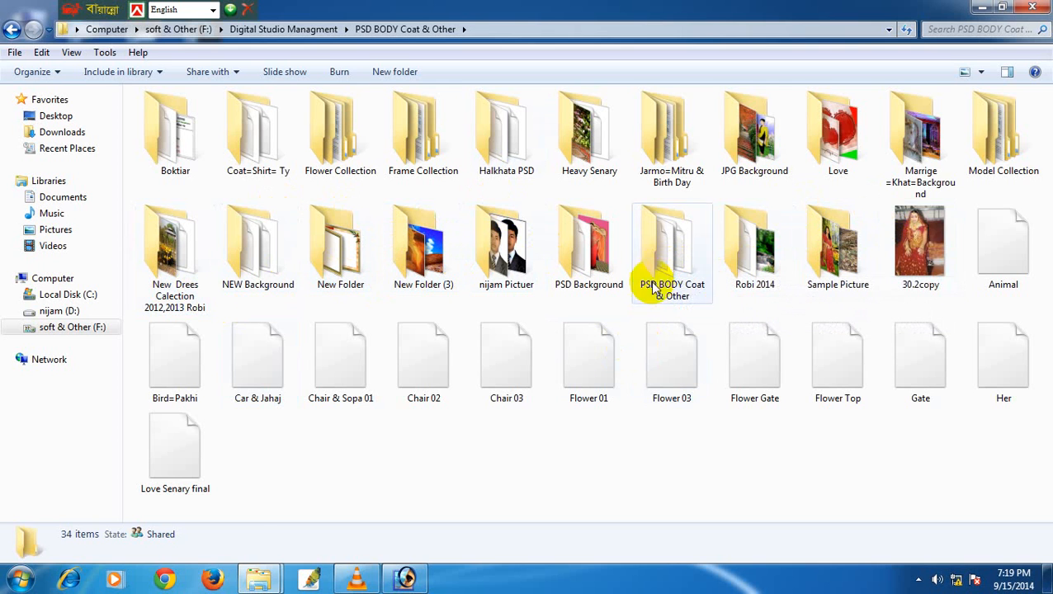
click(928, 171)
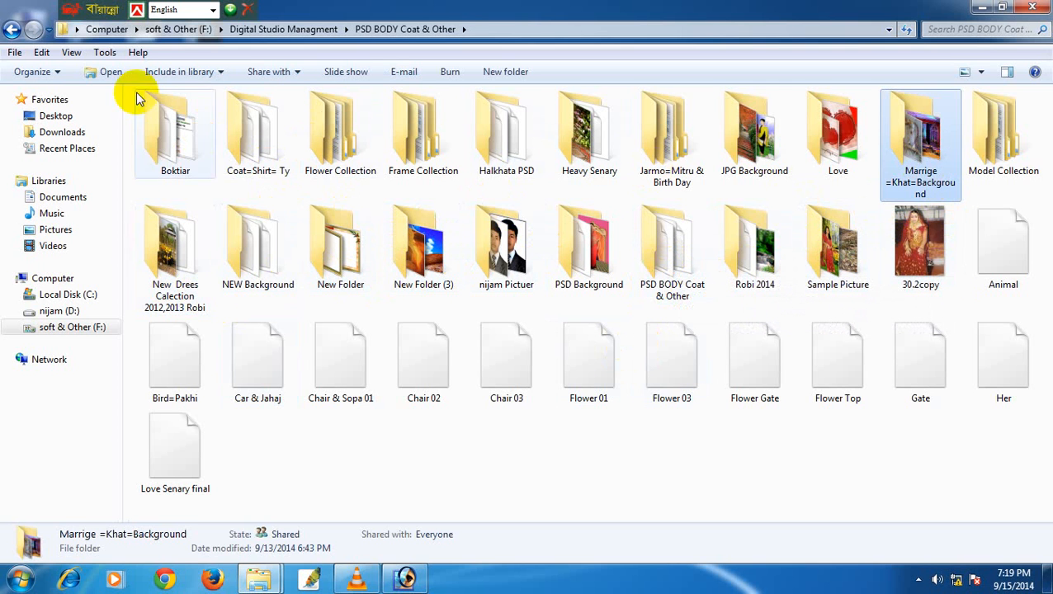
double_click(665, 158)
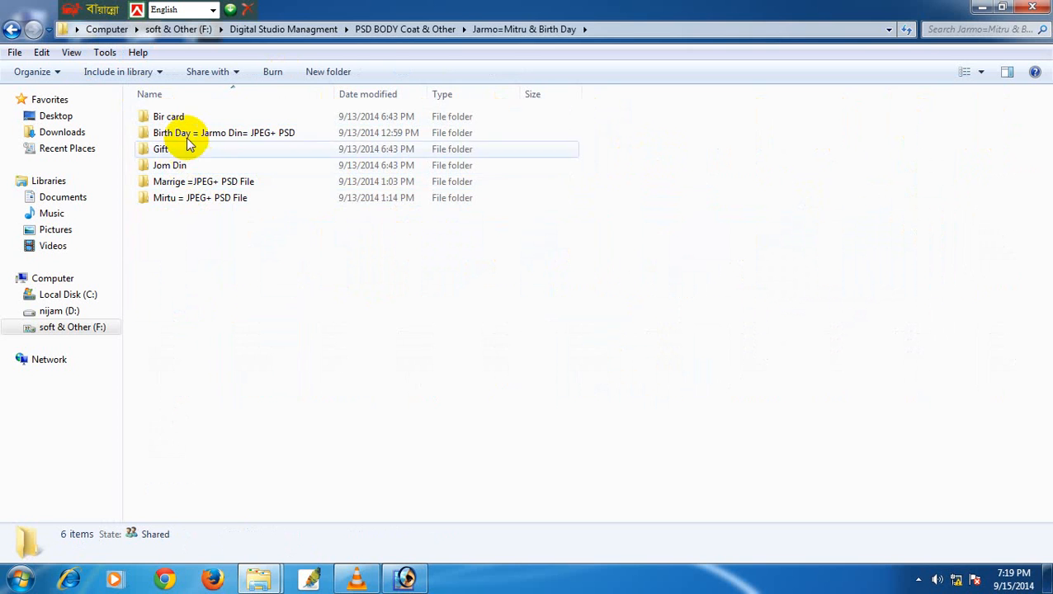
double_click(183, 168)
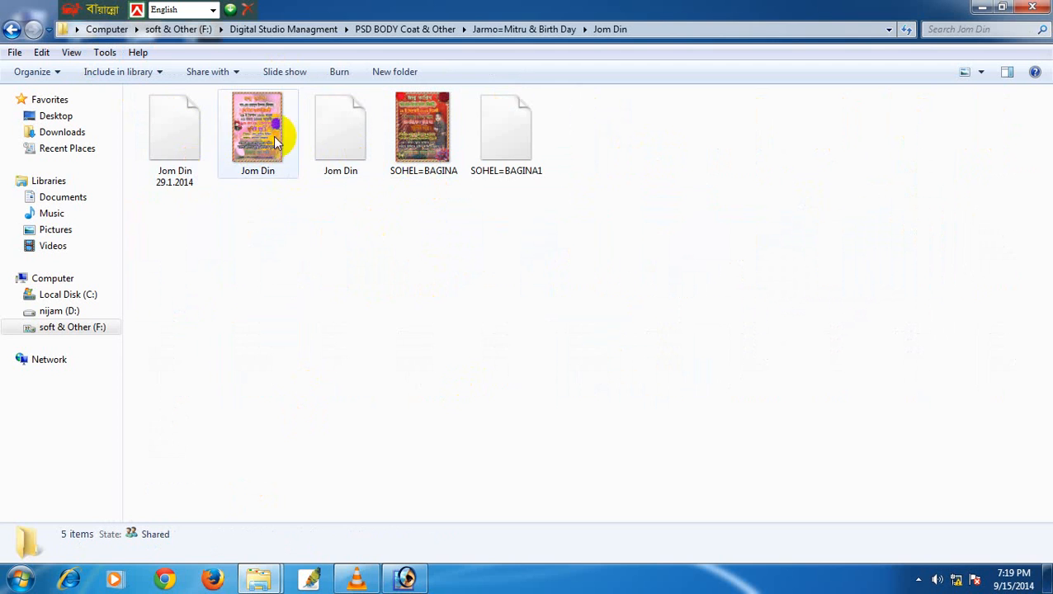
drag(276, 134, 468, 358)
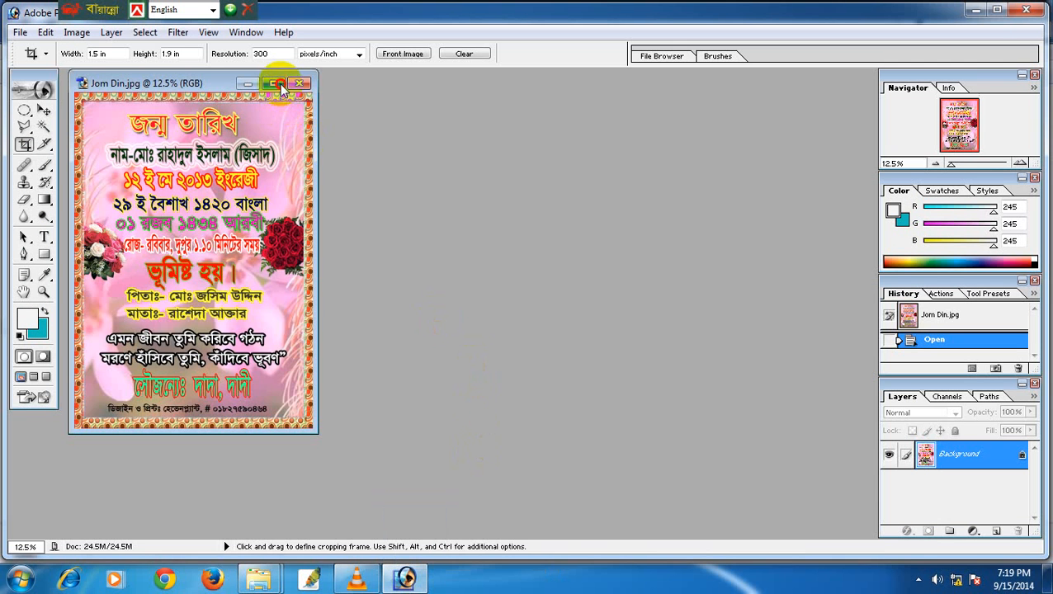
Maximize the Jom Din card, fit it on screen, then restore it to a floating window.
click(276, 84)
key(ctrl+0)
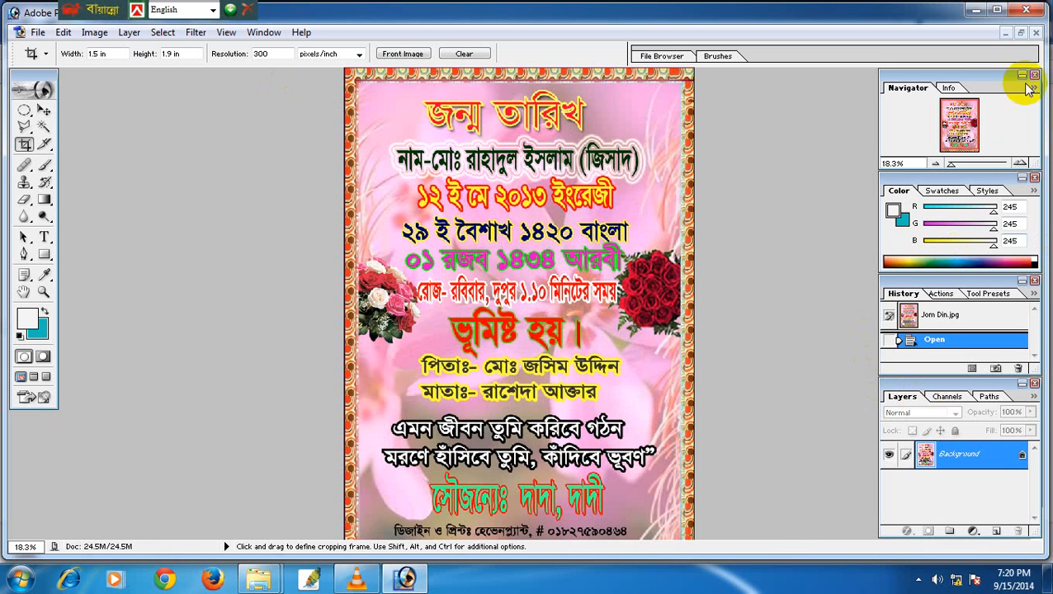
click(1020, 33)
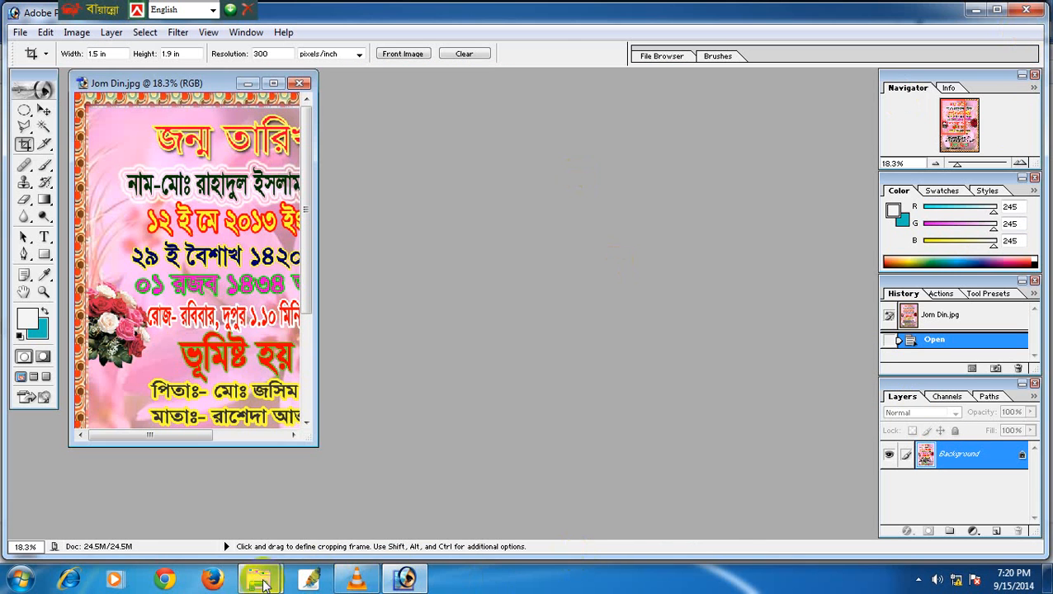
Open SOHEL=BAGINA1.psd with updated text layers, maximized and fitted on screen.
mouse_move(262, 583)
click(312, 518)
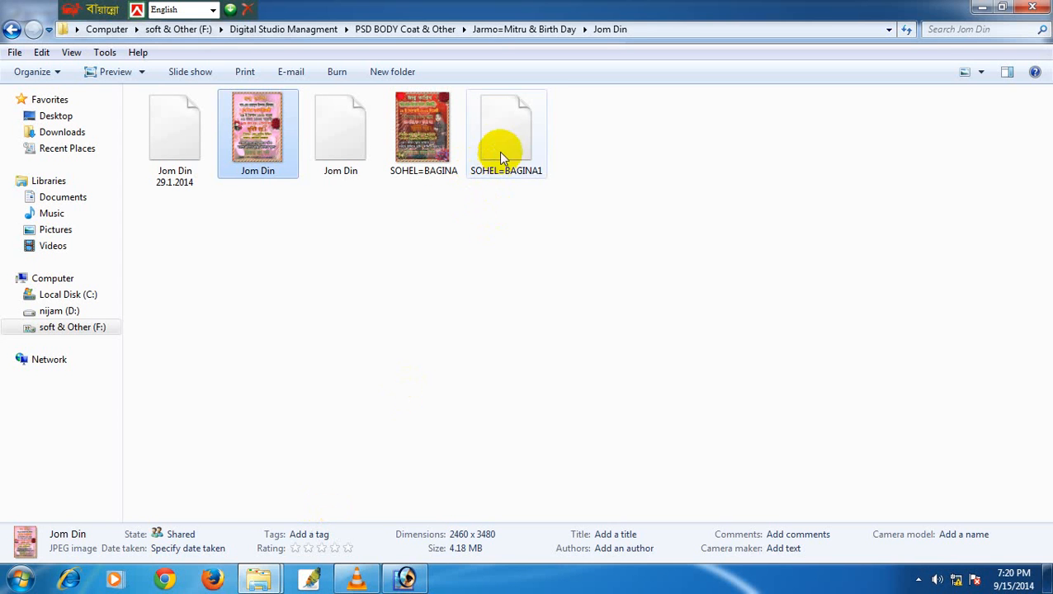
drag(501, 137, 487, 320)
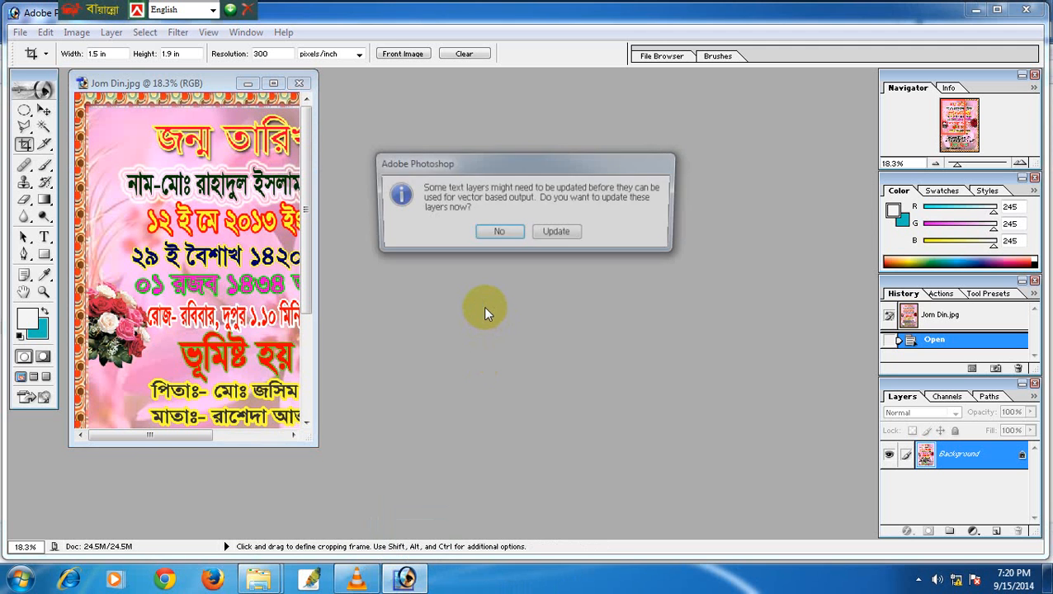
click(551, 228)
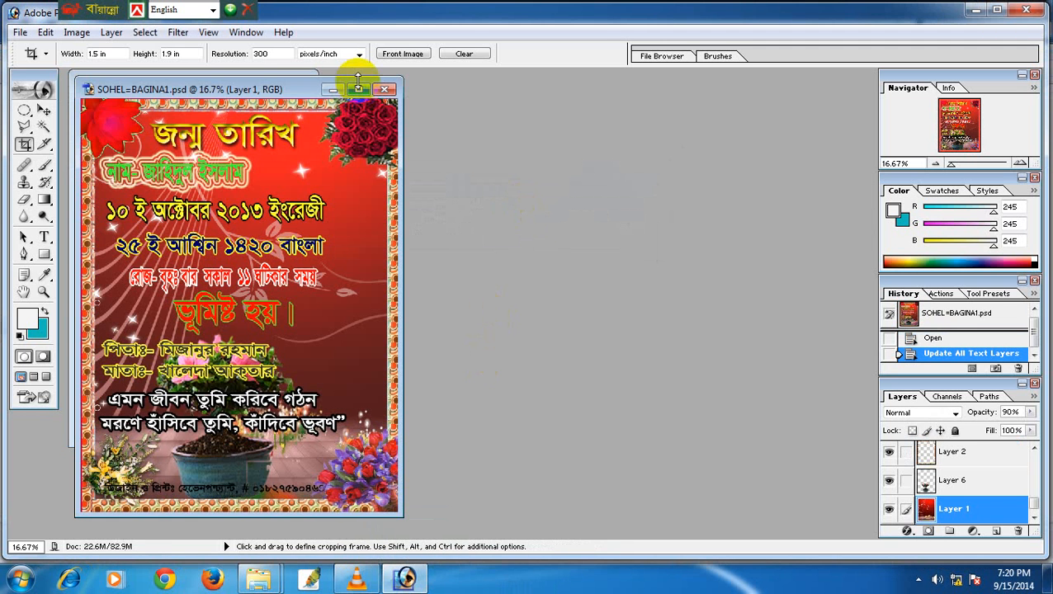
click(358, 89)
key(ctrl+0)
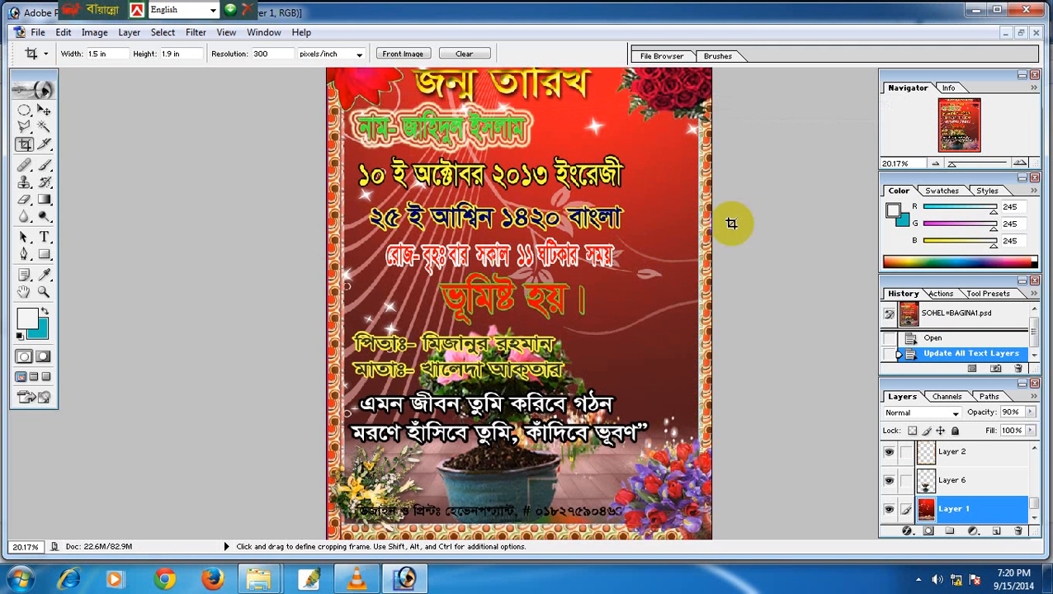
mouse_move(1035, 511)
mouse_down()
mouse_move(1038, 459)
mouse_move(1034, 505)
mouse_up()
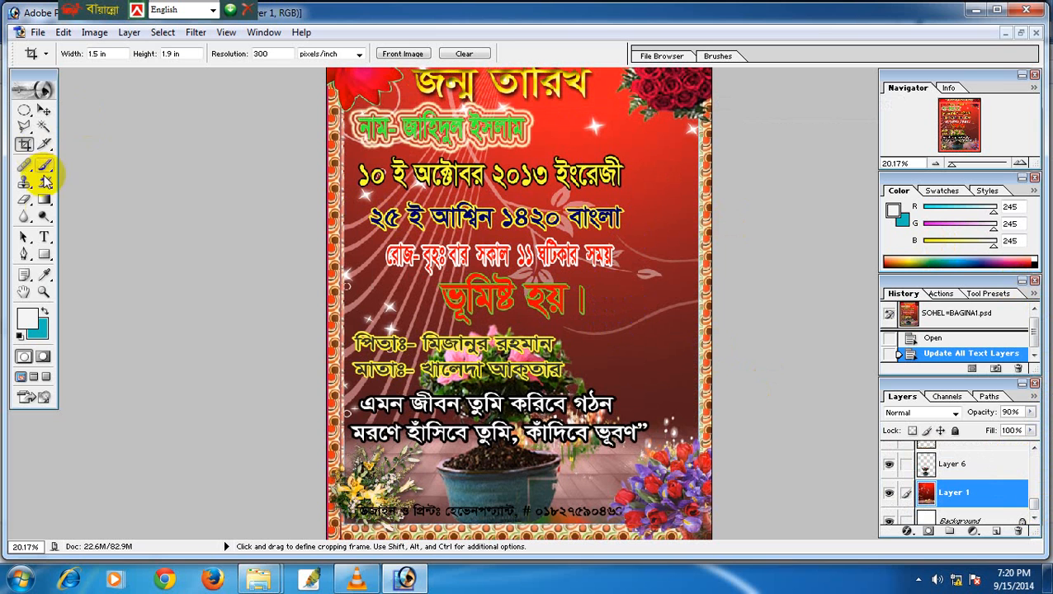
Edit the ভূমিষ্ট হয় line with the Type tool and commit it.
click(44, 238)
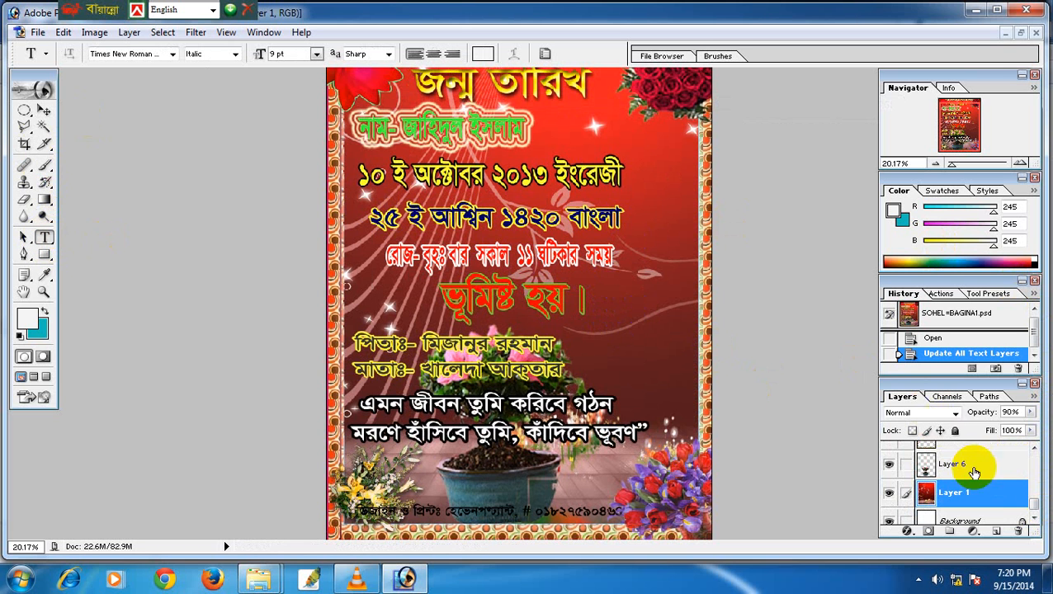
mouse_move(1034, 509)
mouse_down()
mouse_move(1029, 460)
mouse_move(1034, 505)
mouse_up()
click(479, 305)
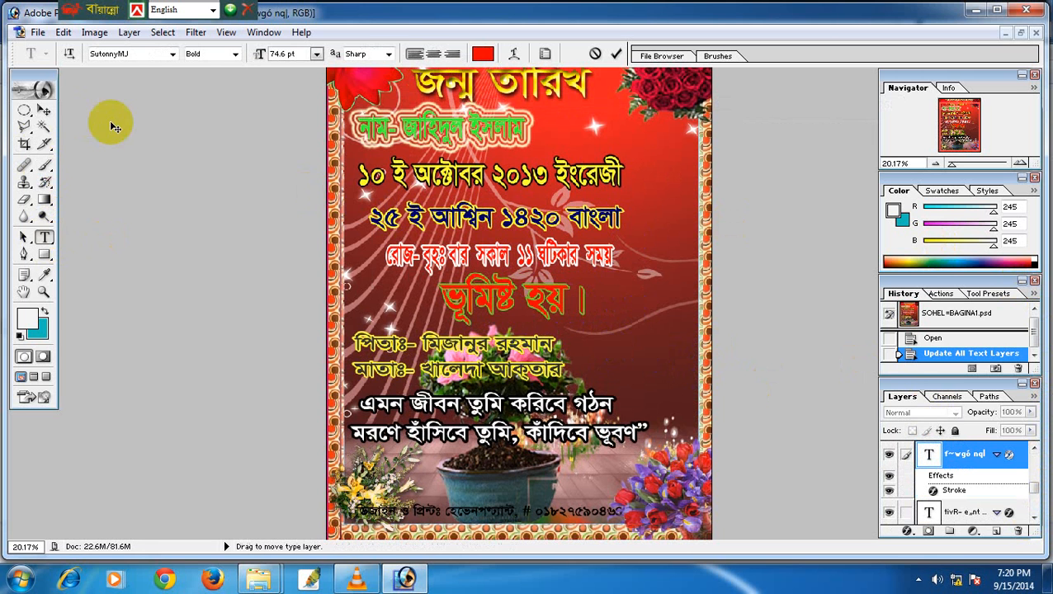
click(46, 112)
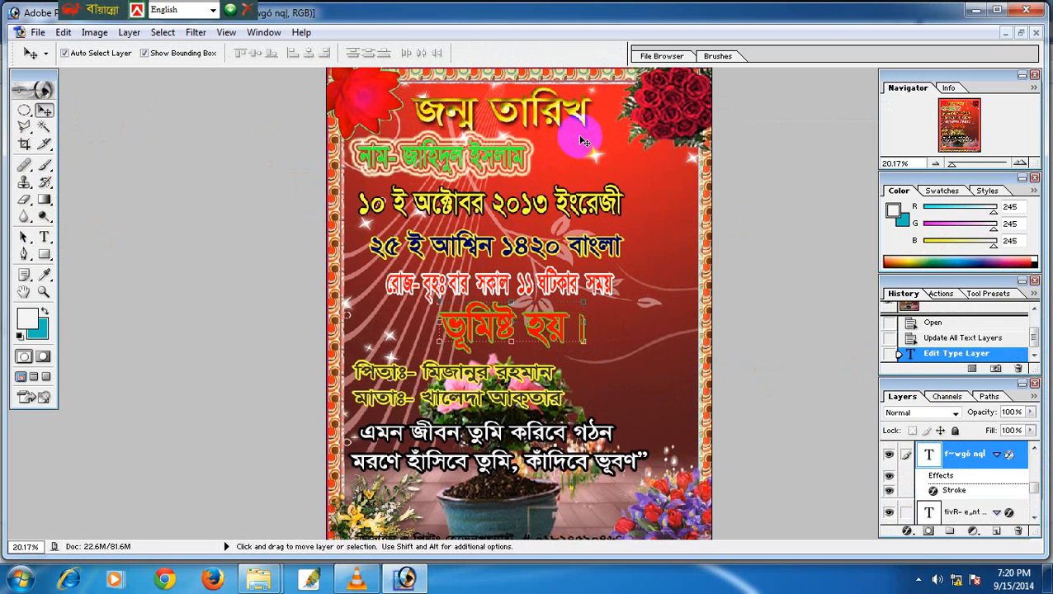
Replace the old name on the name line with the child's name, typed in Bijoy Bengali.
click(48, 235)
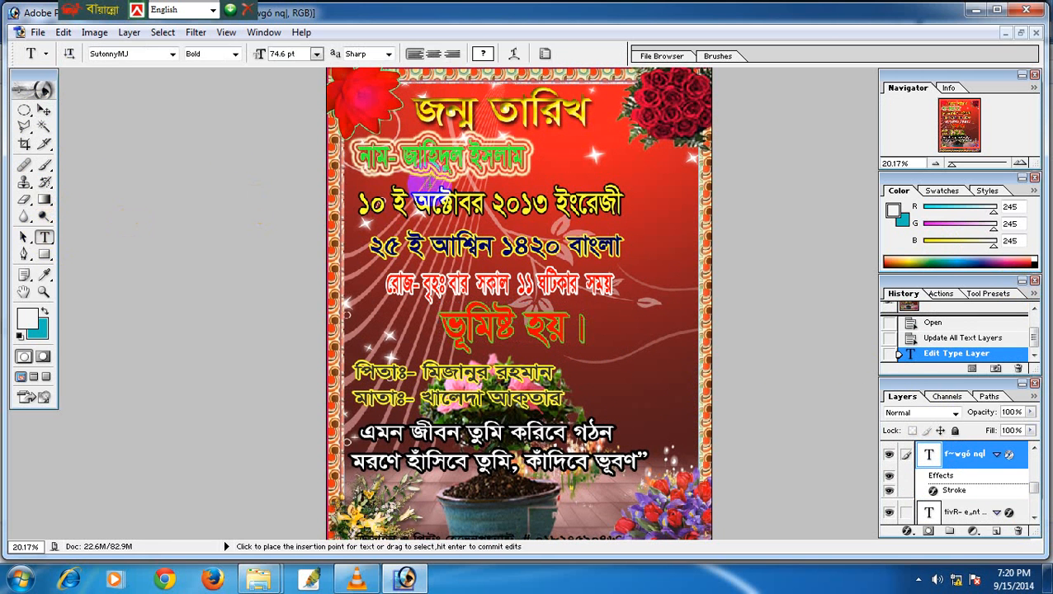
click(489, 178)
key(BackSpace)
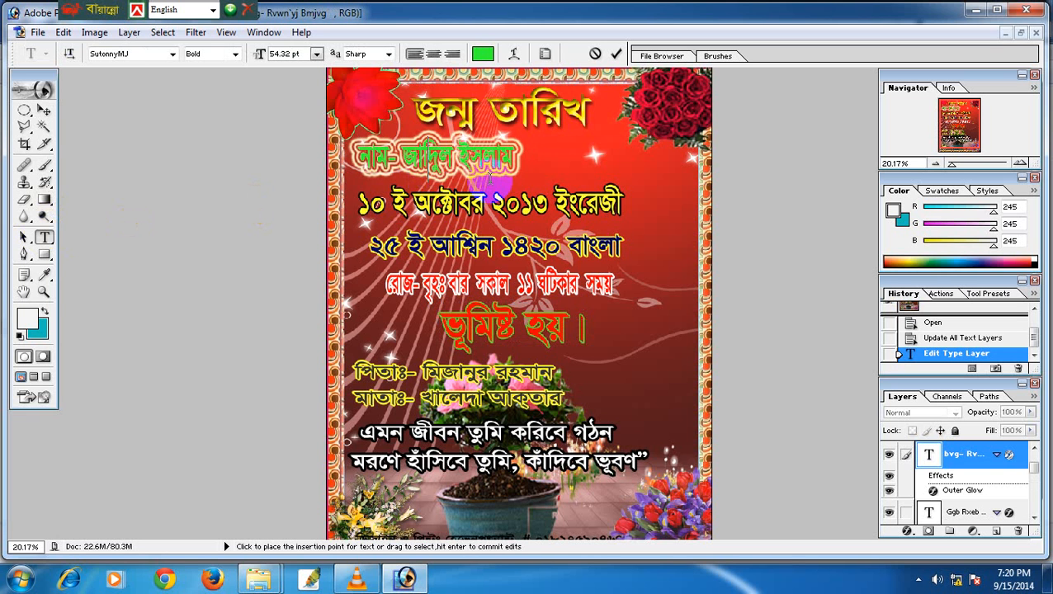
key(BackSpace)
key(BackSpace)
key(BackSpace)
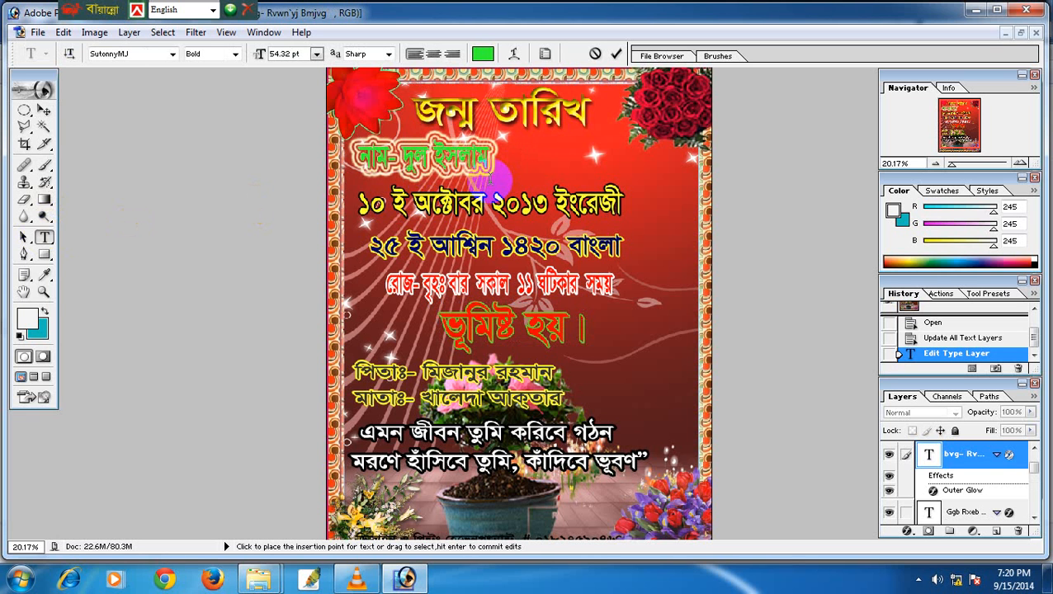
text(পসভ)
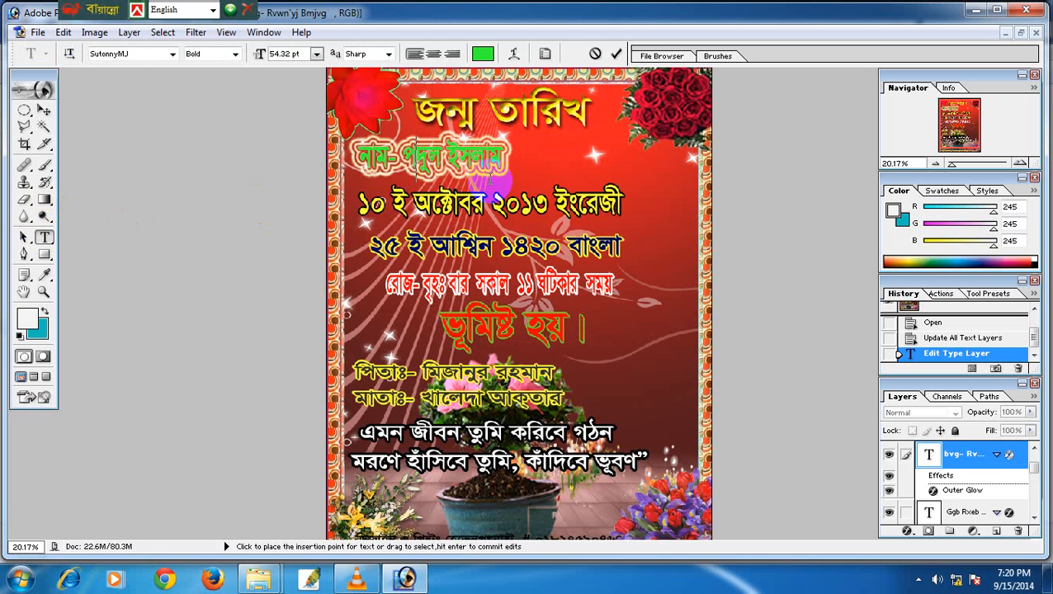
key(BackSpace)
key(BackSpace)
key(BackSpace)
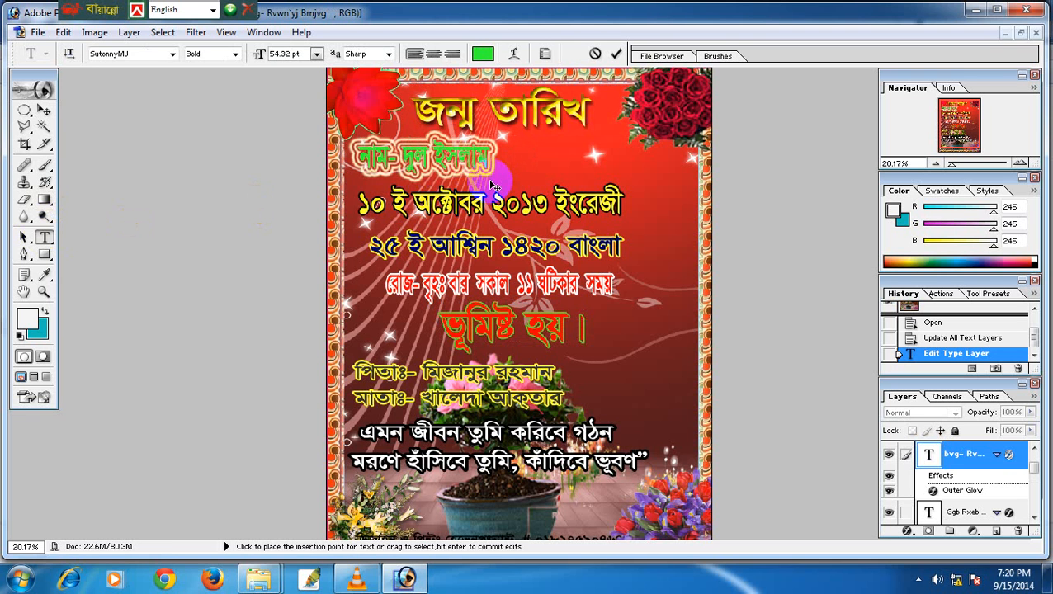
key(ctrl+alt+b)
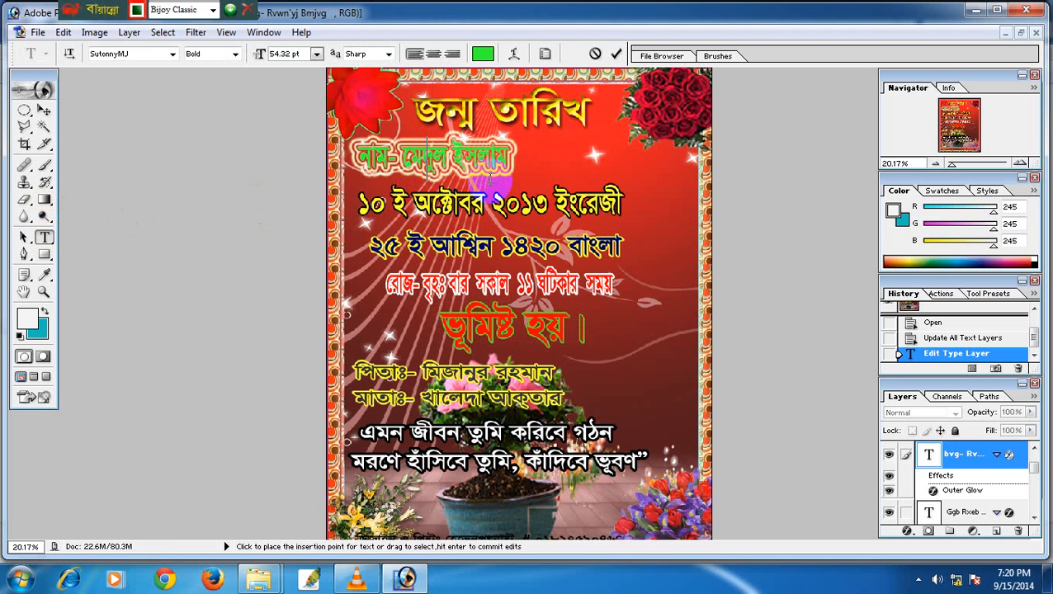
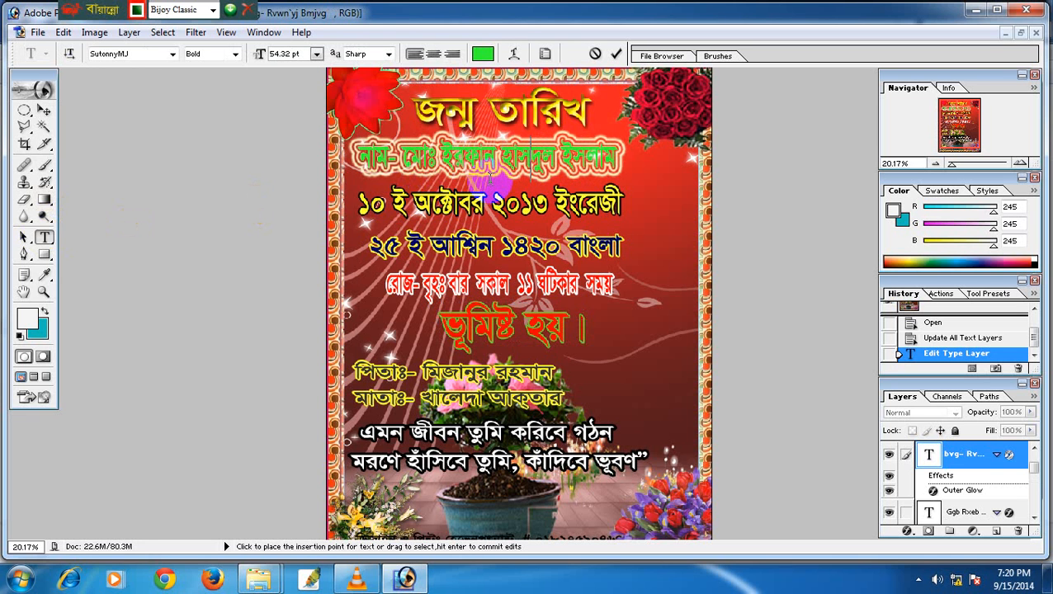
key(Delete)
key(Delete)
key(Delete)
key(Delete)
key(Delete)
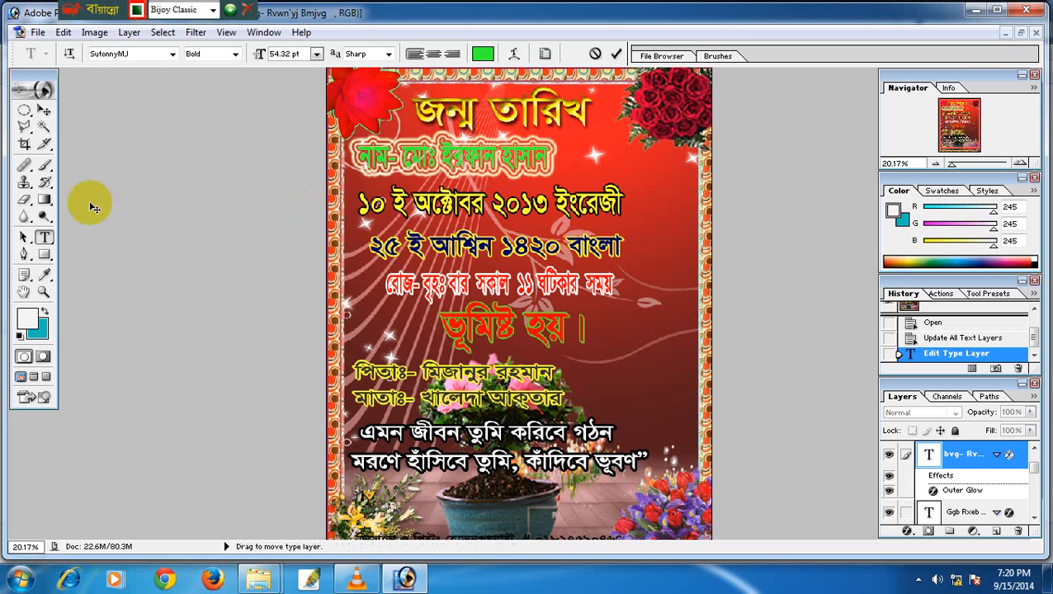
Commit the name and move the name line slightly to the right.
click(43, 110)
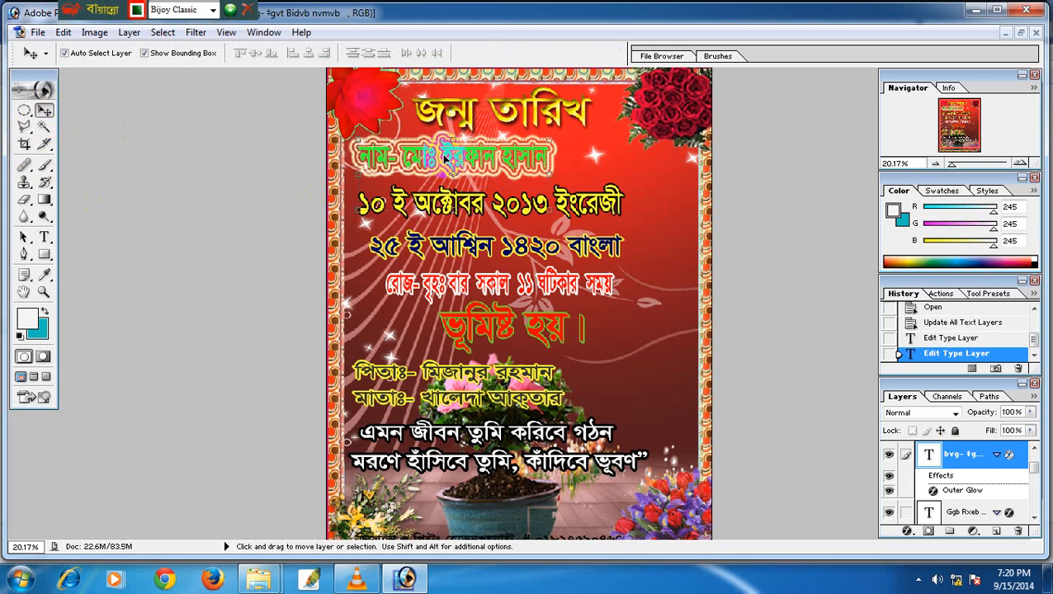
drag(442, 162, 495, 161)
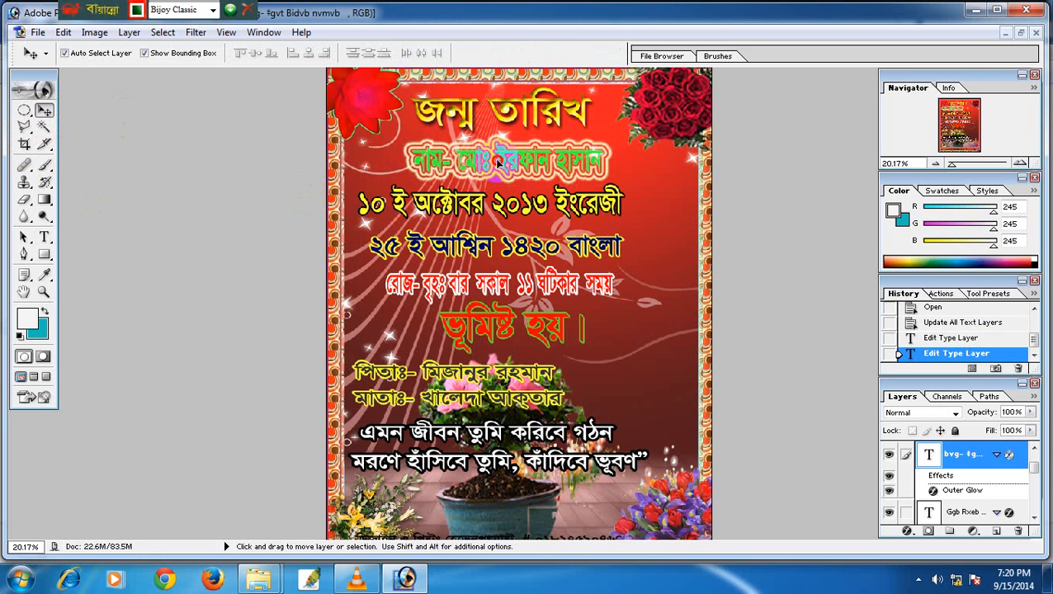
click(45, 238)
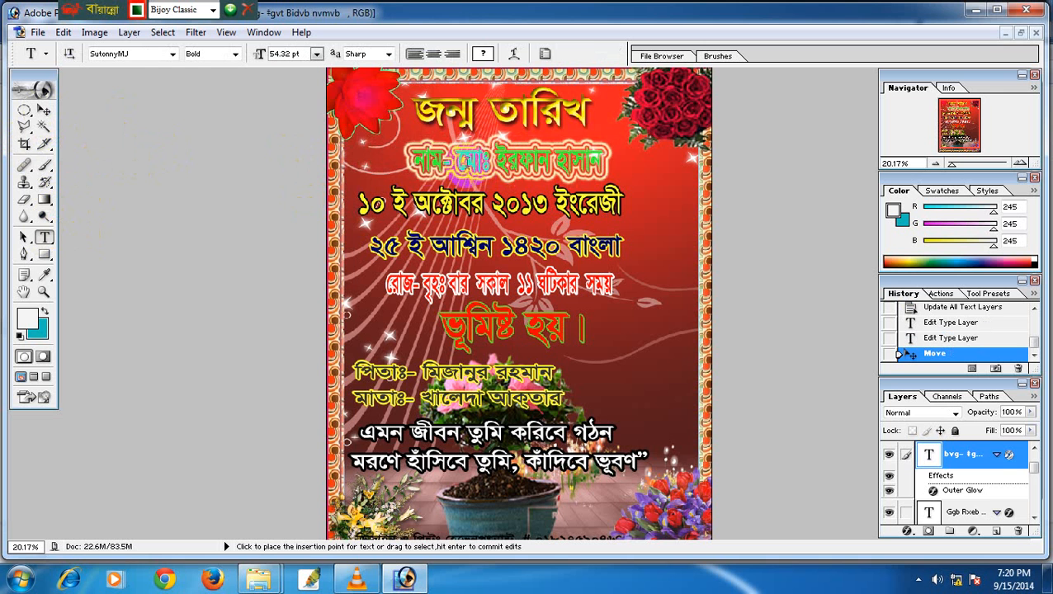
Recolour the selected name text green, picking from web-safe colours.
drag(406, 160, 617, 167)
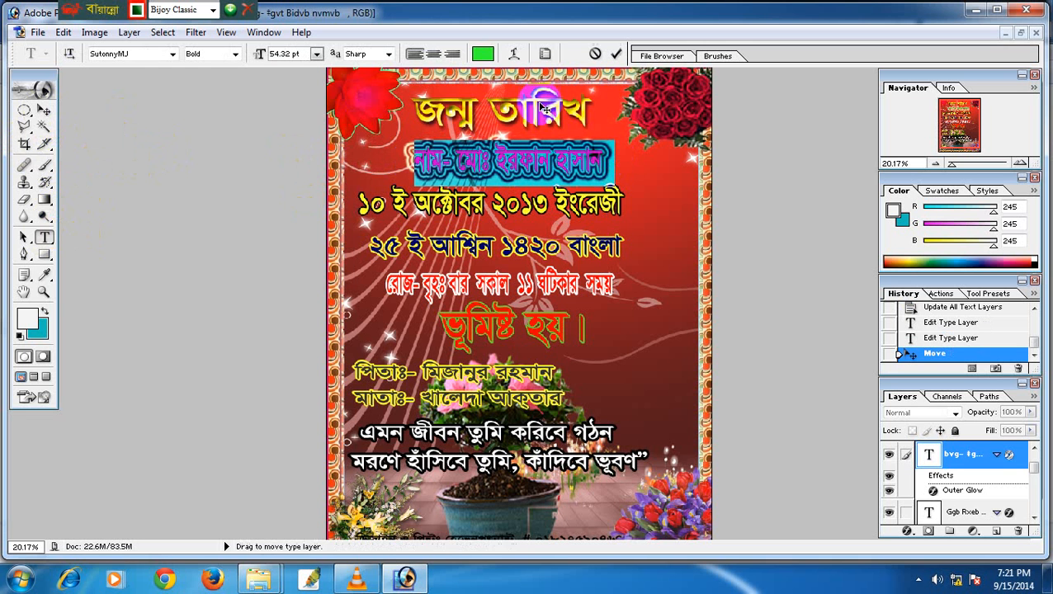
click(483, 54)
click(201, 162)
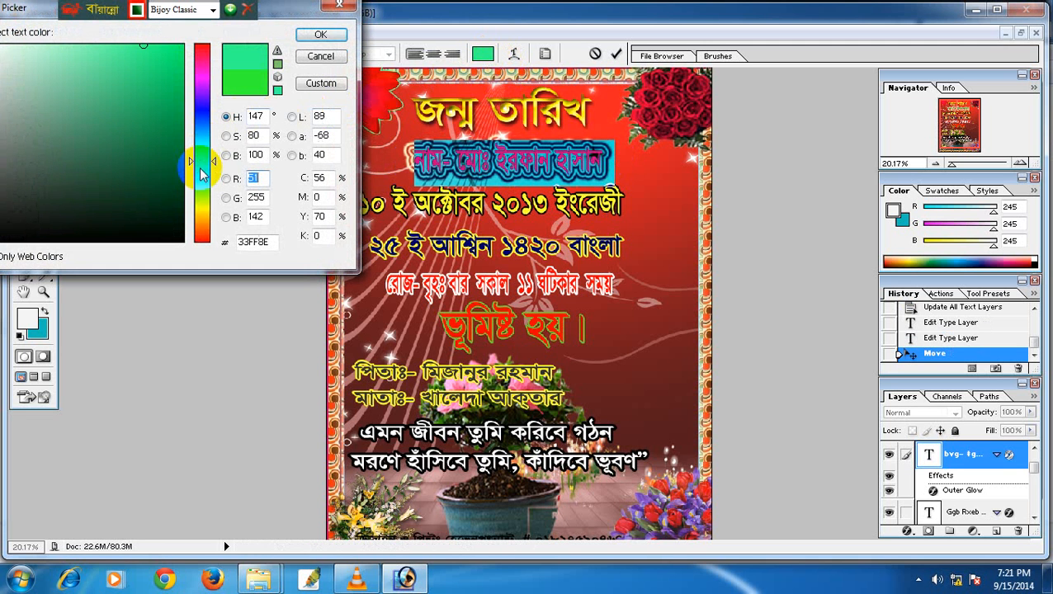
drag(12, 15, 349, 149)
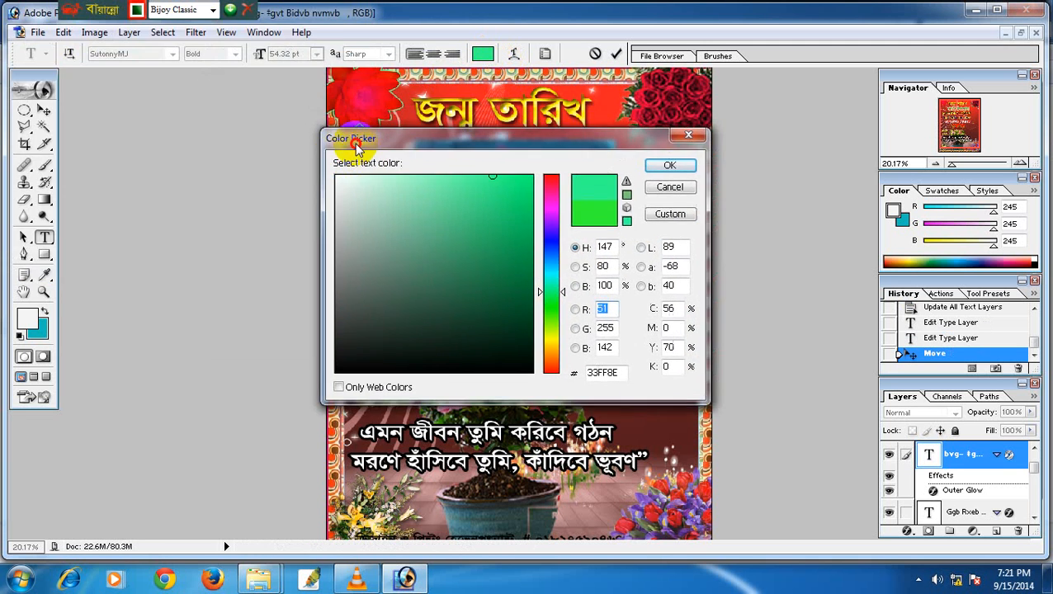
click(328, 390)
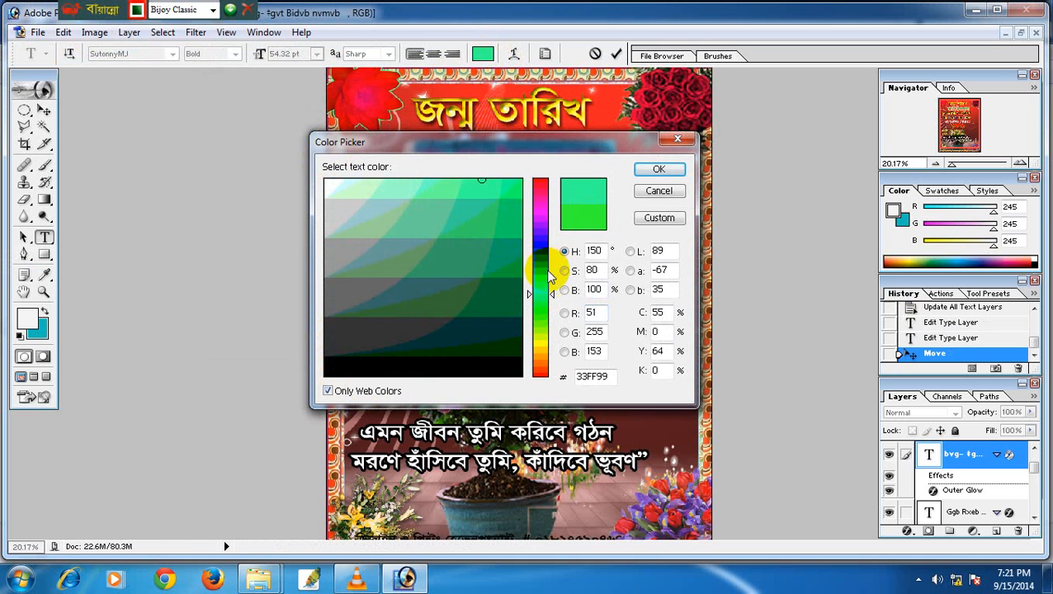
drag(548, 272, 547, 321)
click(435, 201)
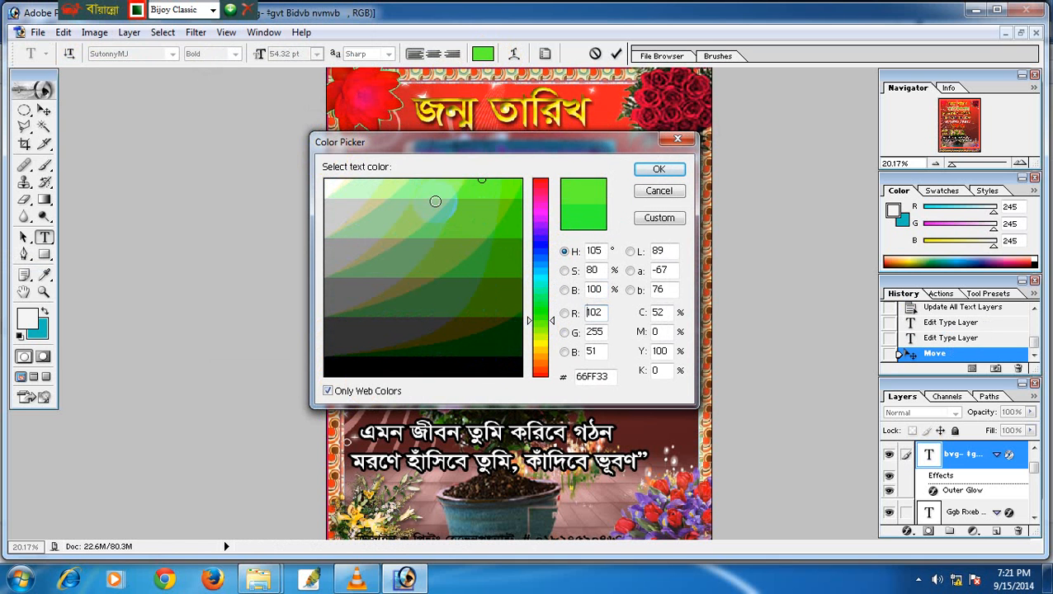
click(660, 170)
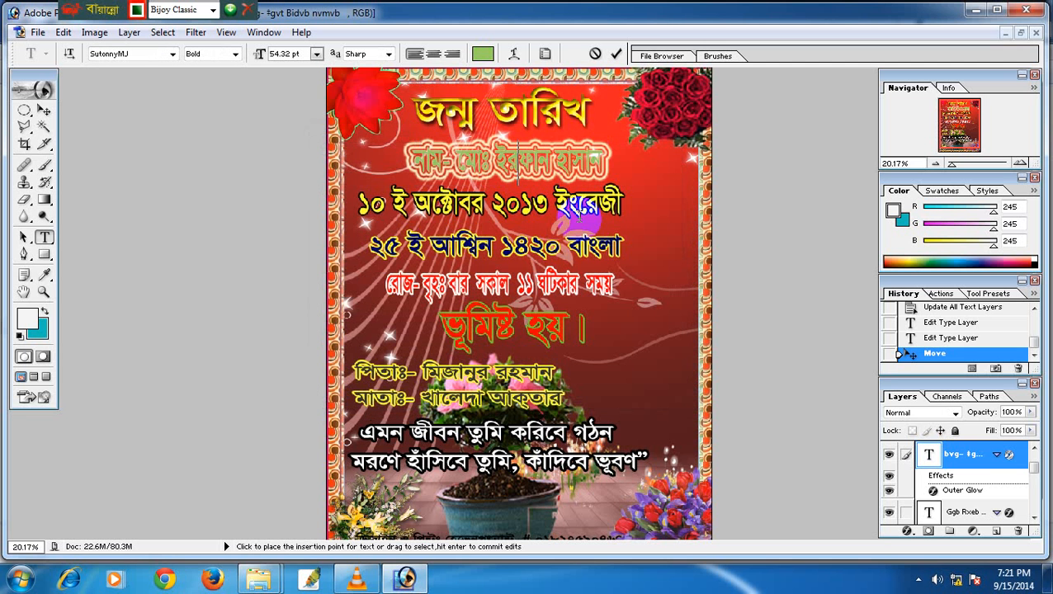
Change the name text to pale green CCFFCC and shift the line right.
drag(412, 161, 675, 160)
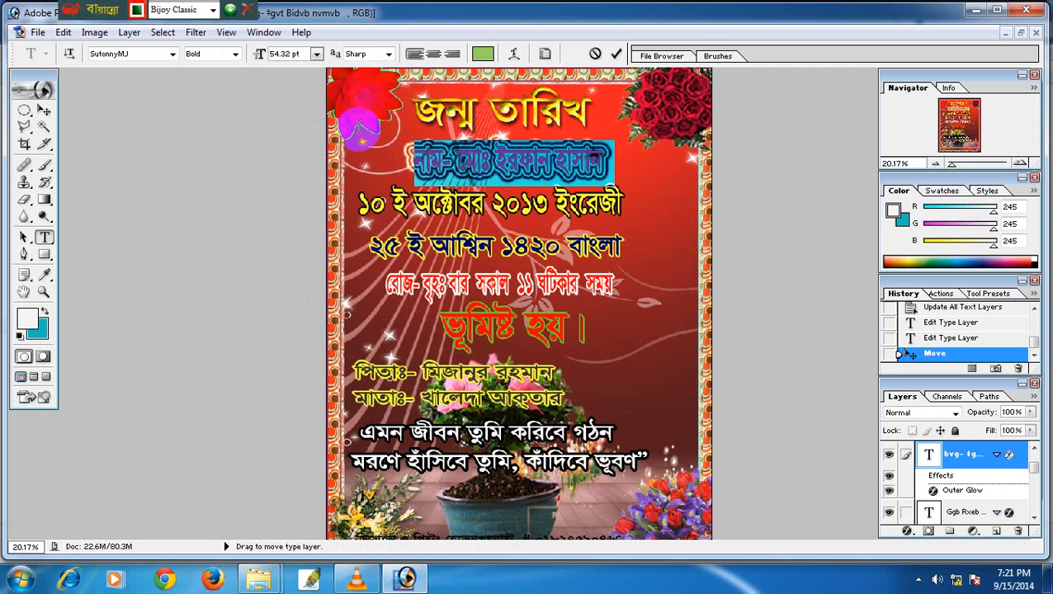
click(483, 54)
click(340, 195)
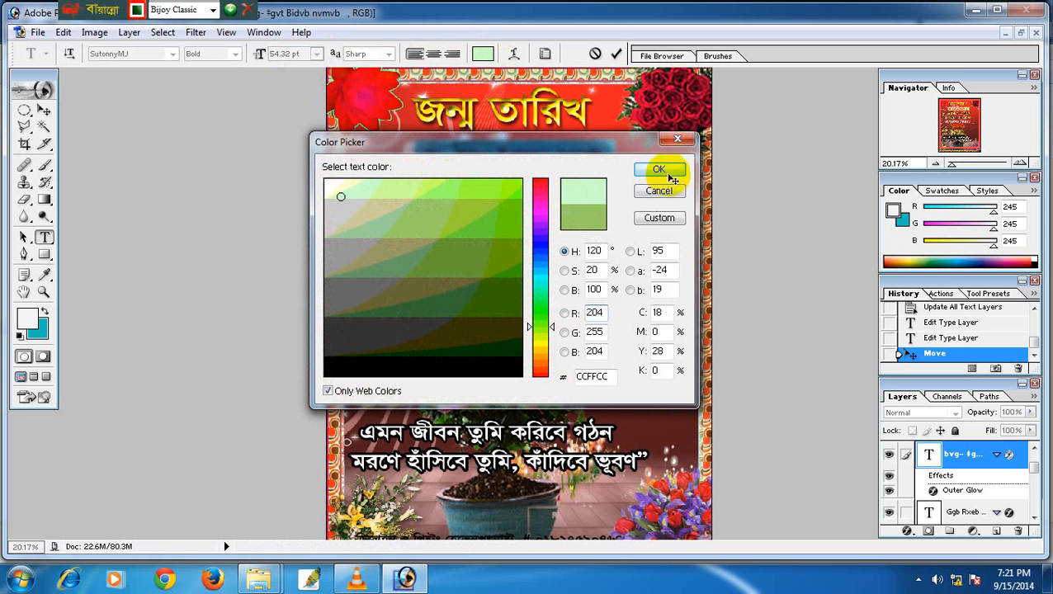
click(671, 176)
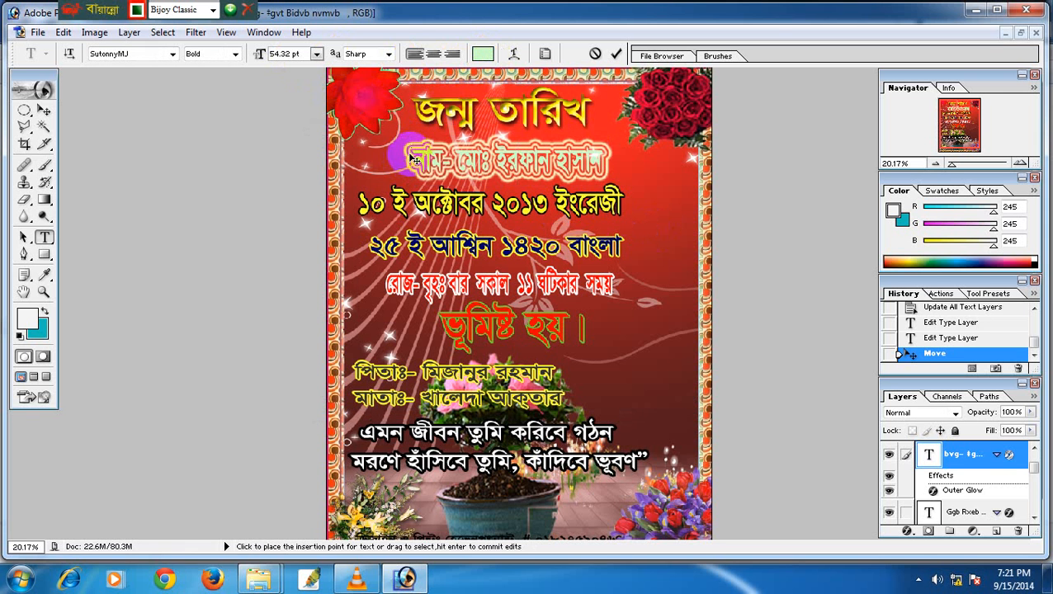
drag(411, 158, 467, 167)
click(44, 110)
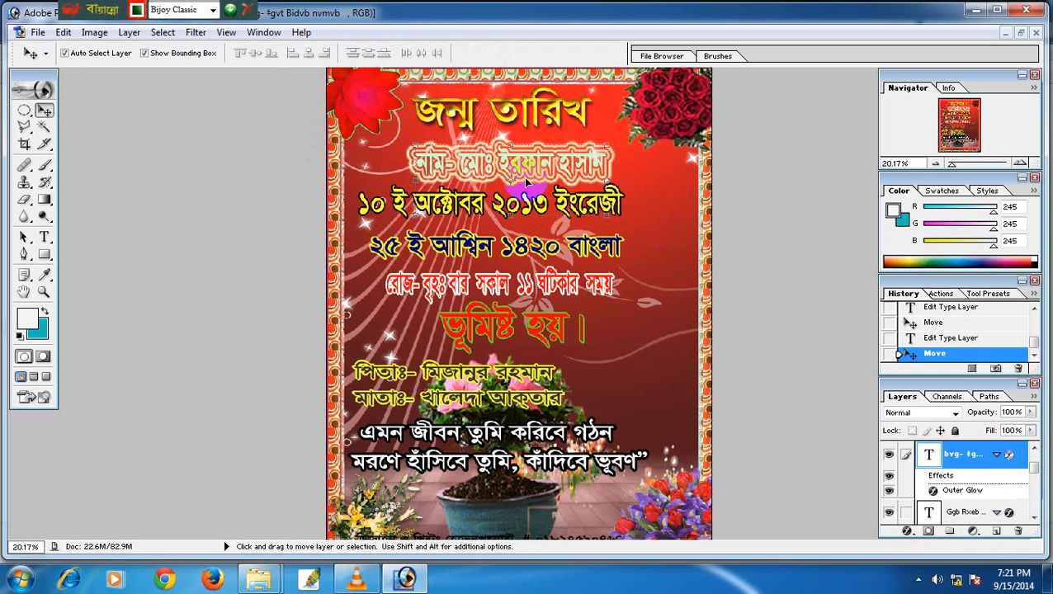
Add a black 13 px Stroke layer style to the name line.
click(907, 530)
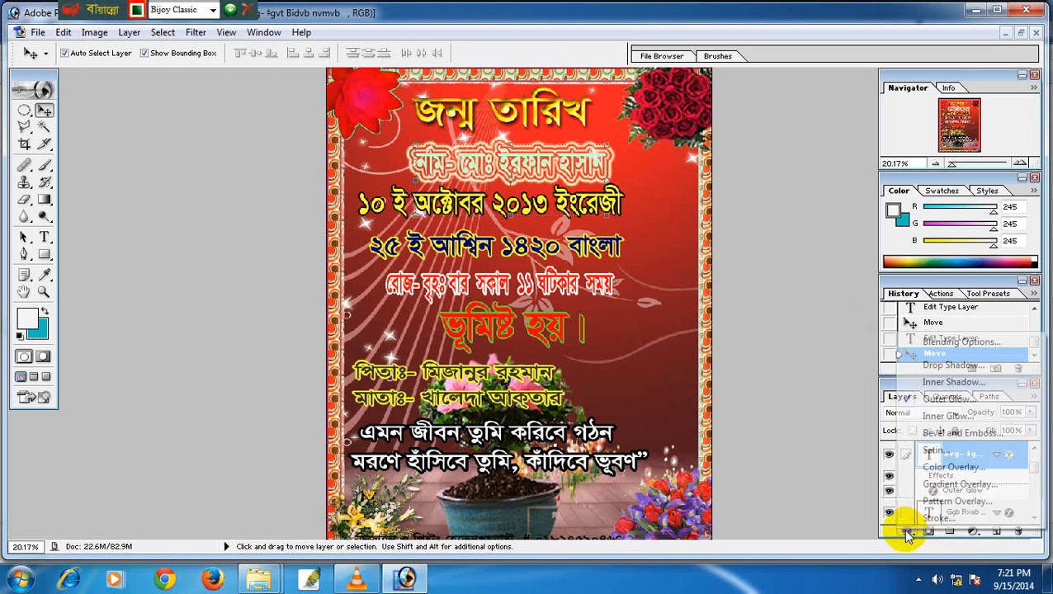
click(930, 519)
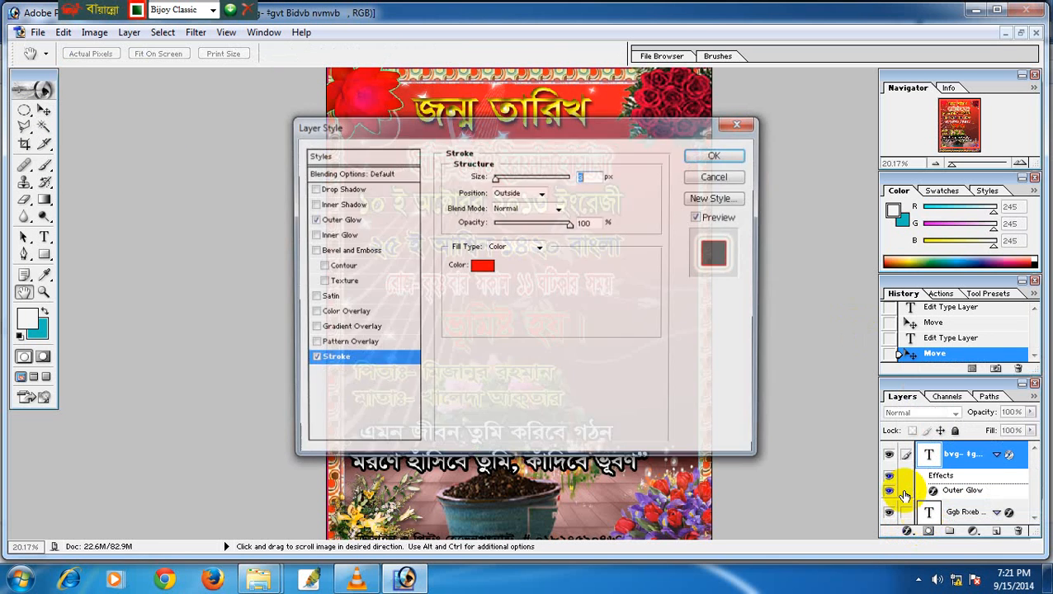
mouse_move(524, 131)
mouse_down()
mouse_move(862, 132)
mouse_move(877, 117)
mouse_up()
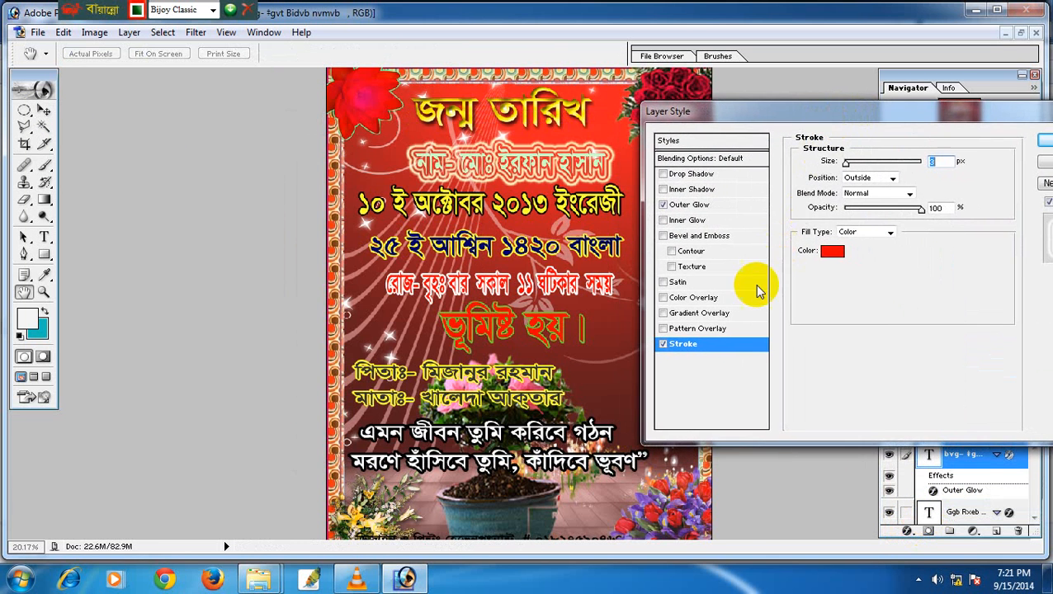
click(663, 344)
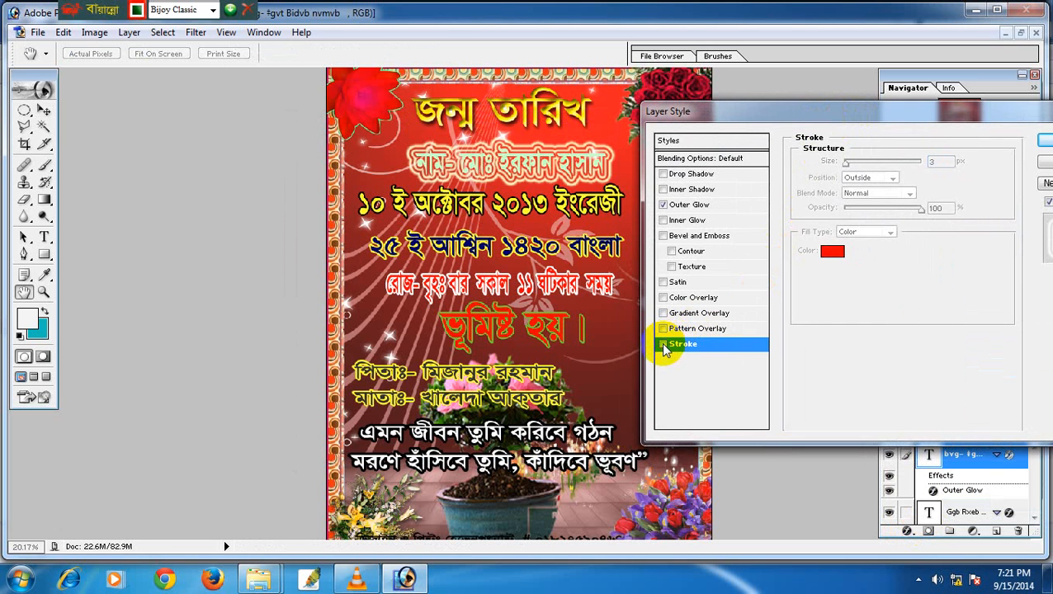
click(663, 344)
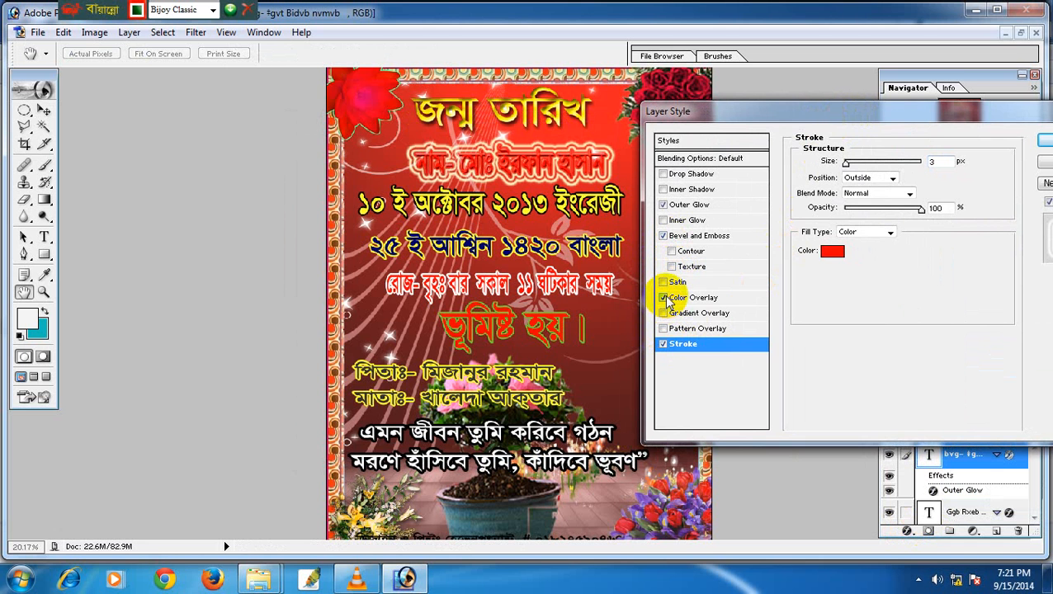
click(833, 252)
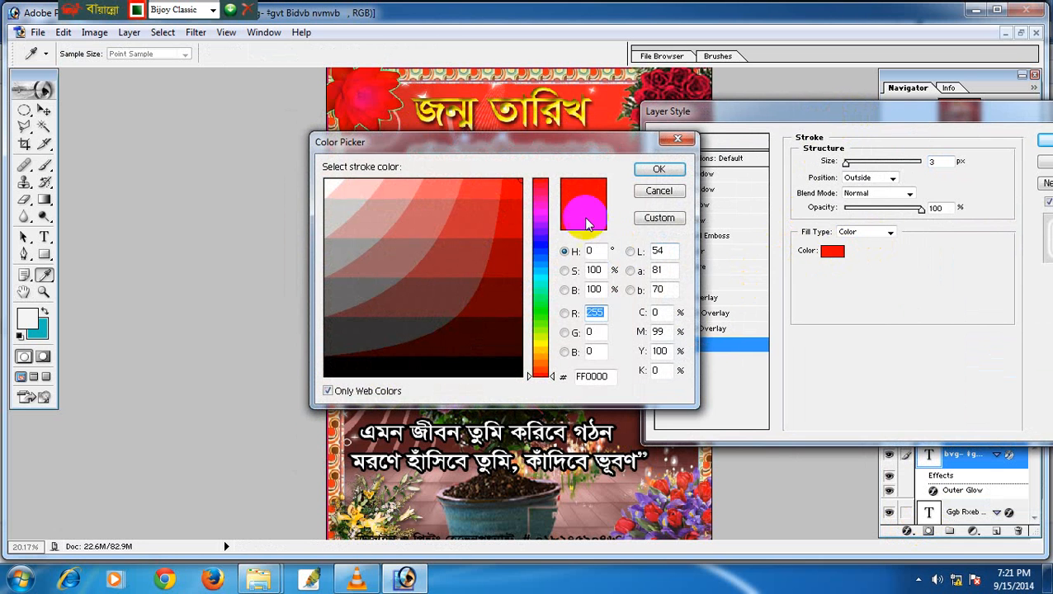
drag(581, 148, 830, 249)
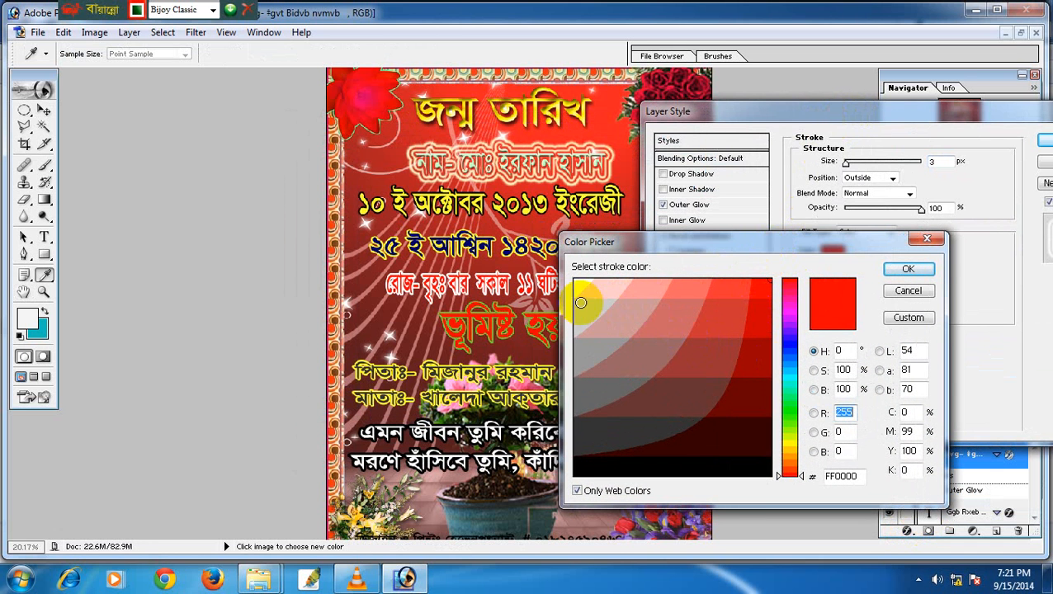
click(660, 468)
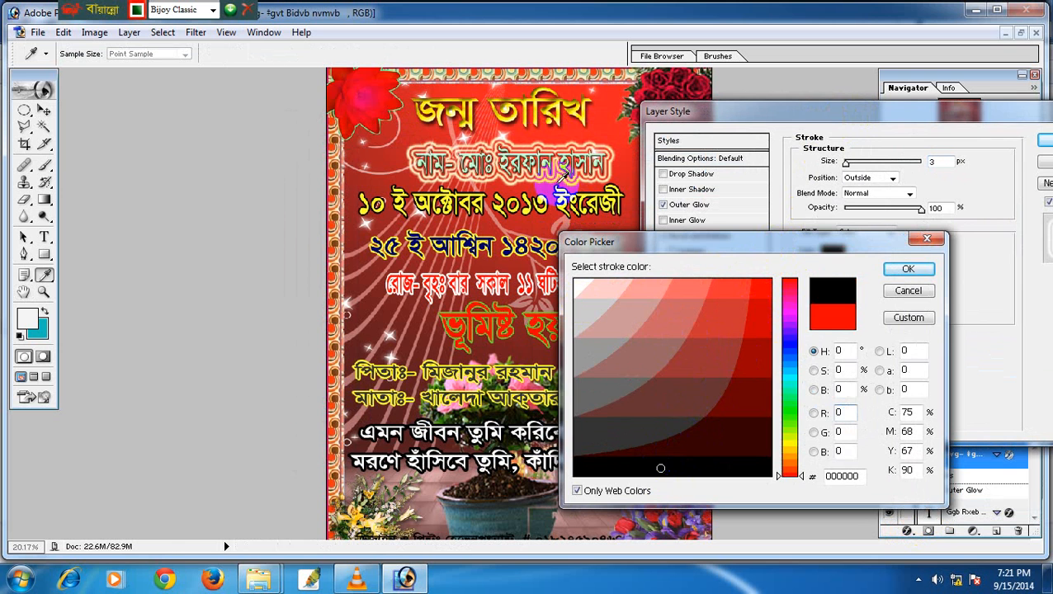
click(908, 269)
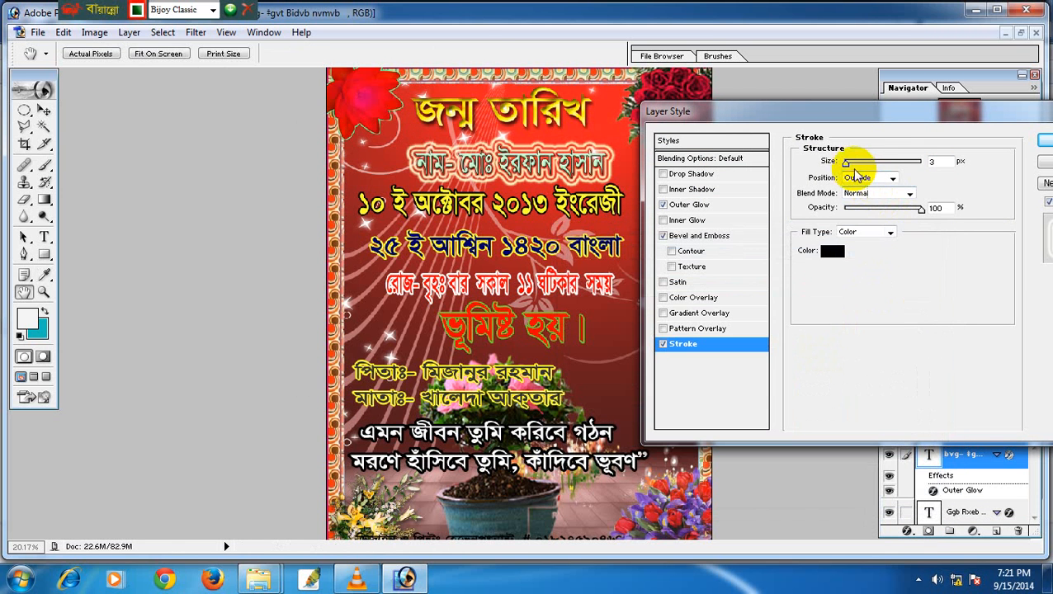
drag(851, 162, 853, 164)
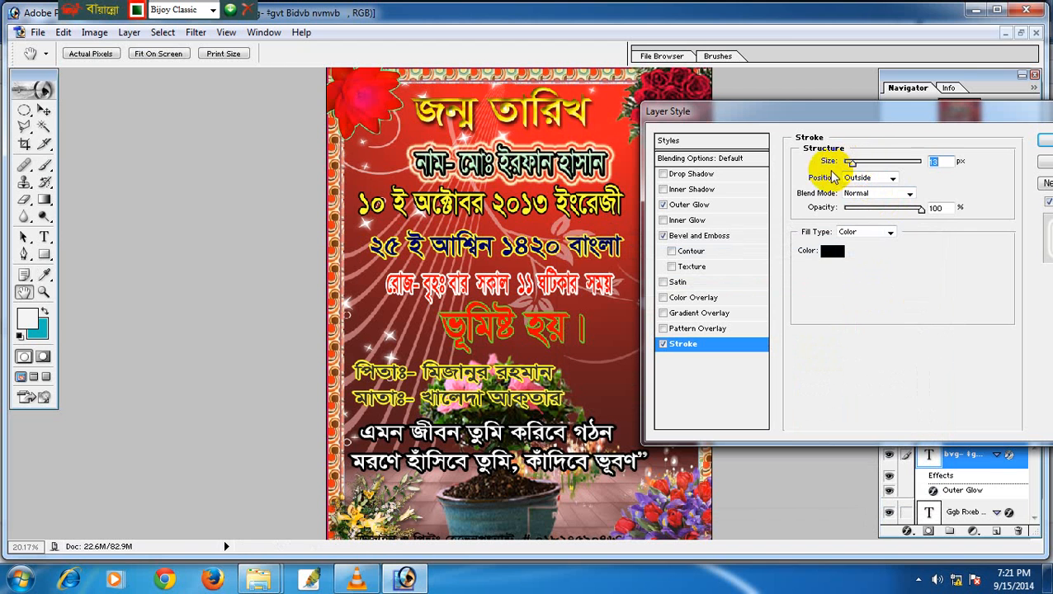
Set the stroke blend mode to Linear Light after trying Lighten, Exclusion and Overlay, and apply.
click(881, 197)
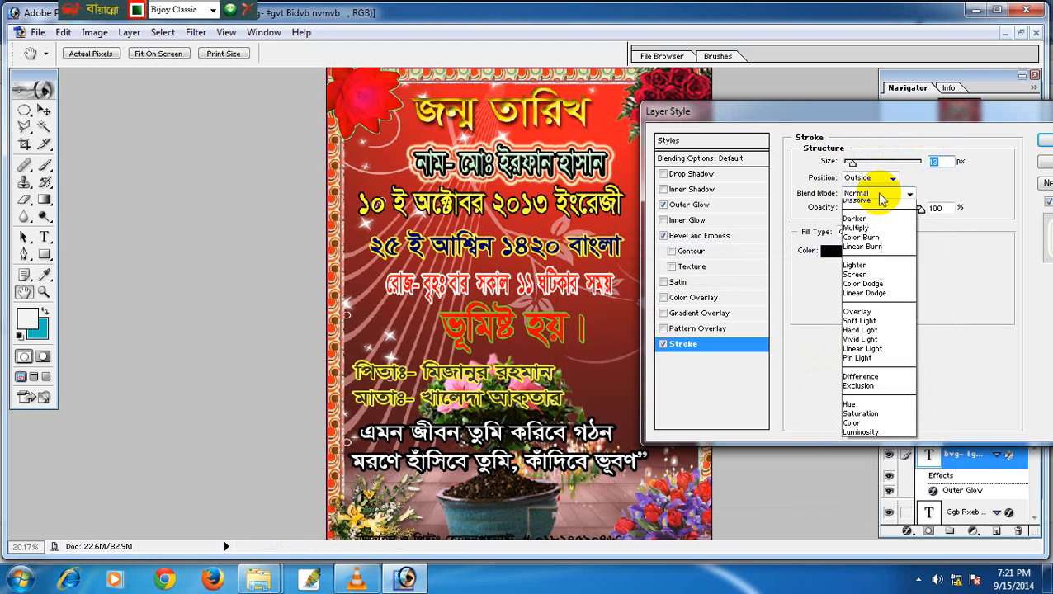
click(869, 280)
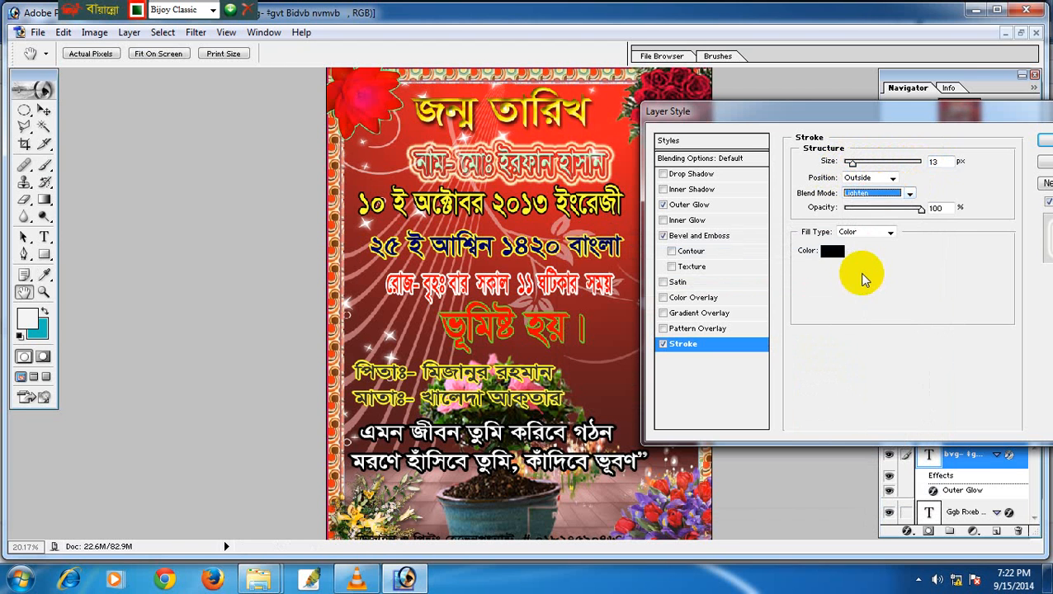
click(887, 192)
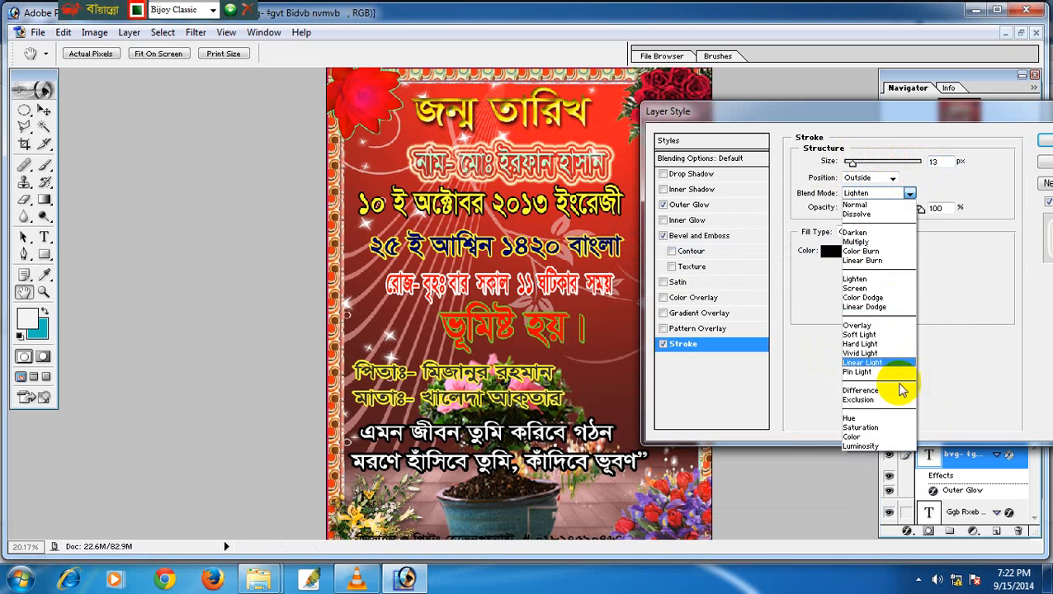
click(890, 205)
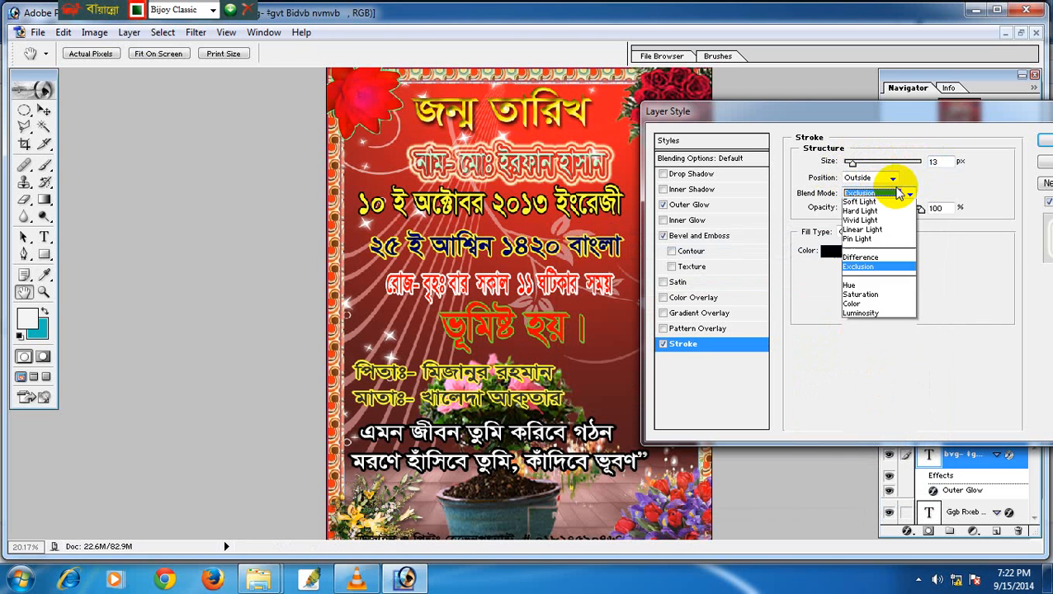
click(876, 330)
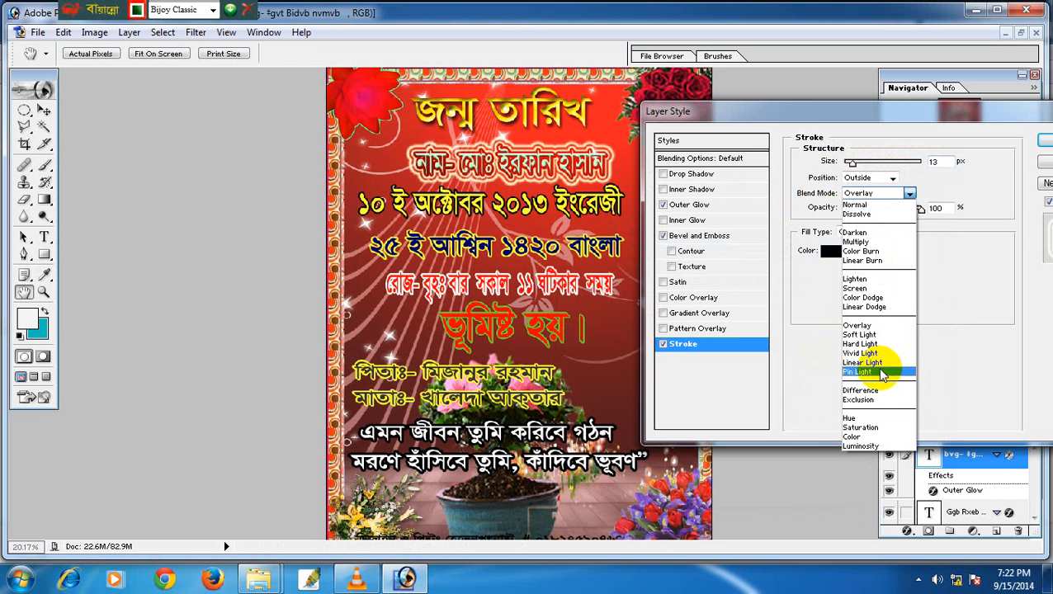
click(880, 364)
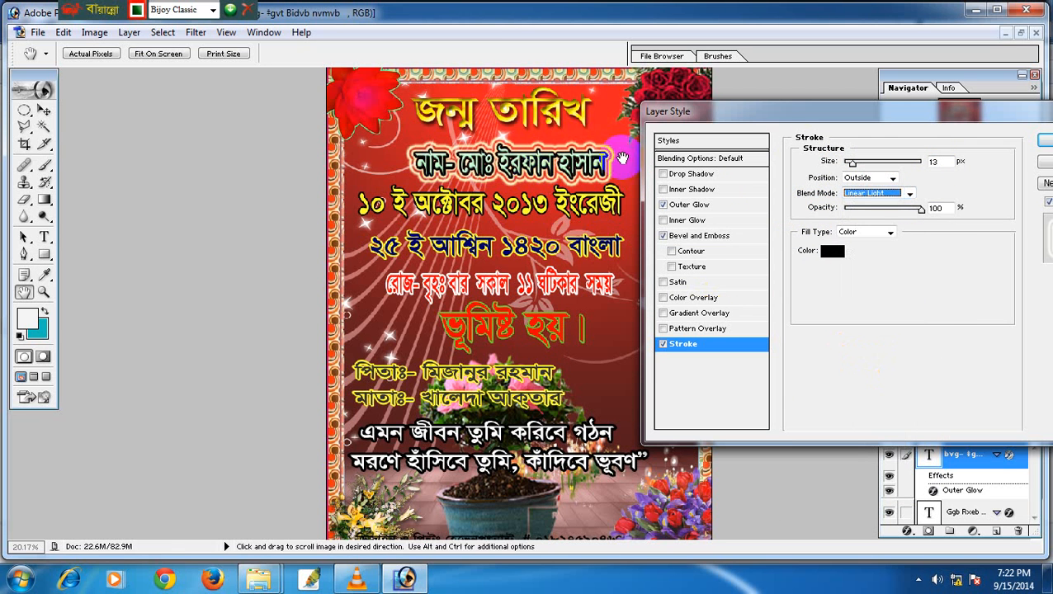
drag(968, 113, 790, 149)
click(887, 178)
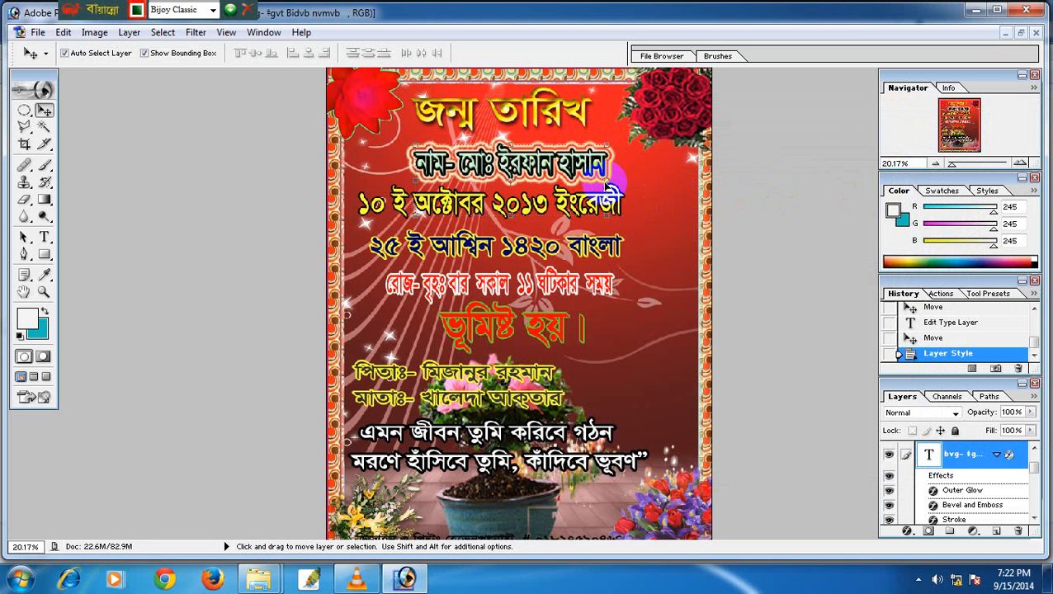
Stretch the name line to about 126% width and move it about 50 px left to centre it.
key(ctrl+t)
drag(613, 186, 662, 202)
key(Return)
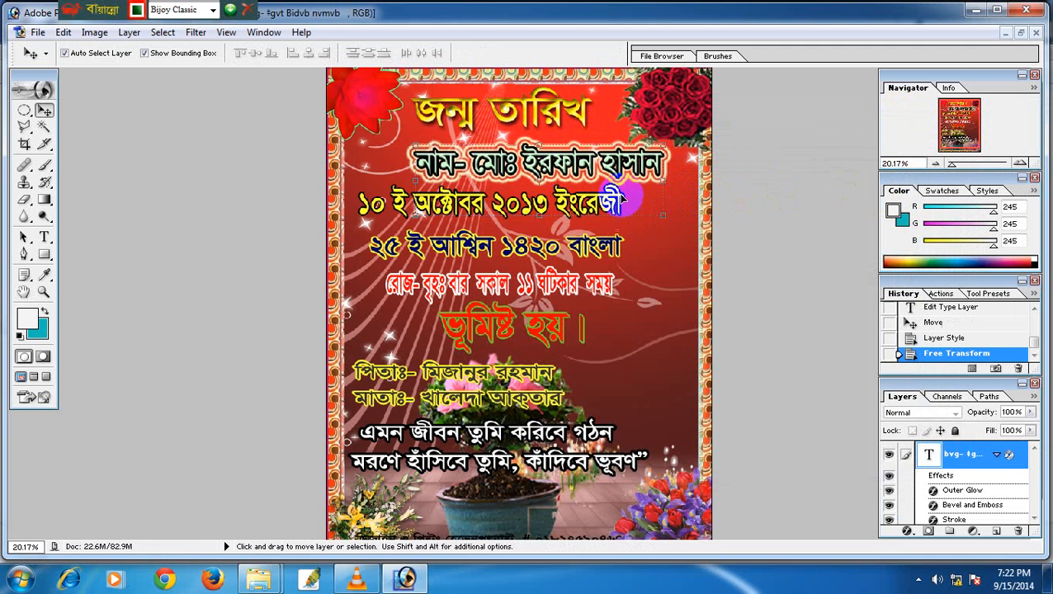
drag(590, 157, 543, 157)
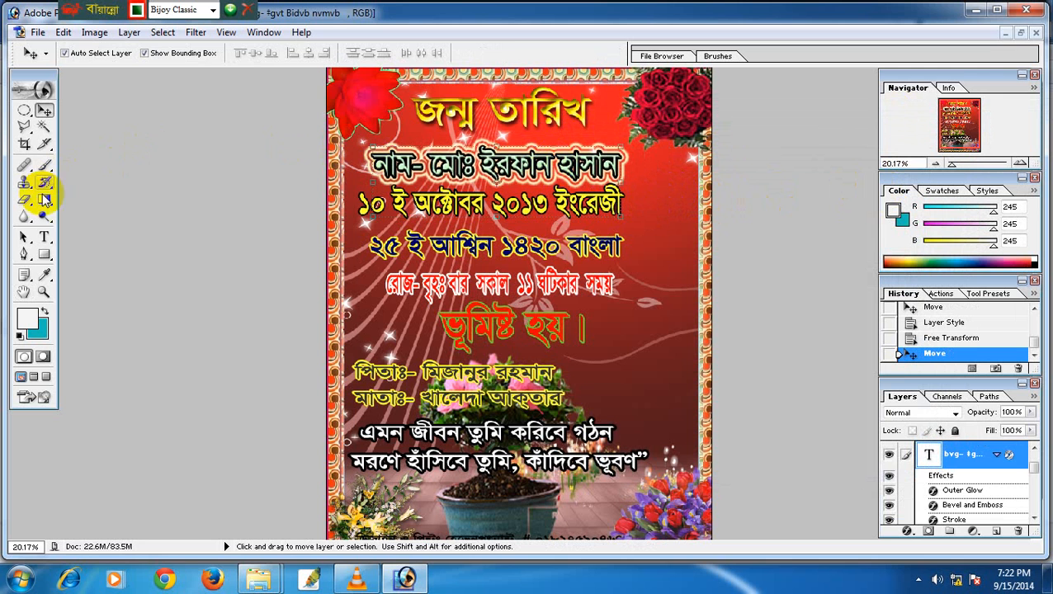
click(45, 237)
Replace জন্ম with মৃত্যু in the title and nudge the heading slightly right and down.
click(430, 116)
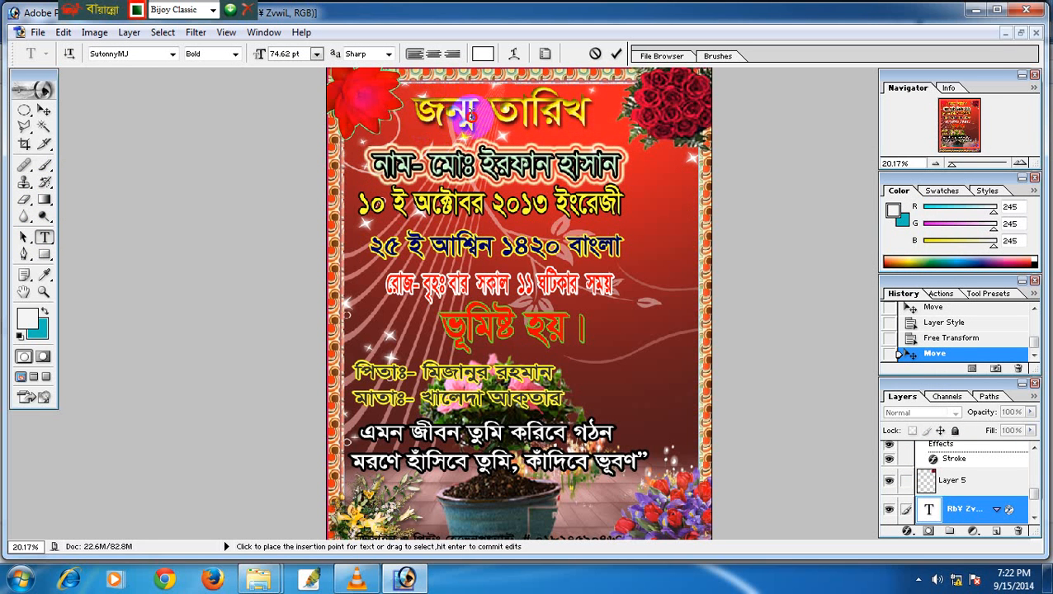
mouse_move(417, 115)
mouse_down()
mouse_move(482, 115)
mouse_move(415, 114)
mouse_up()
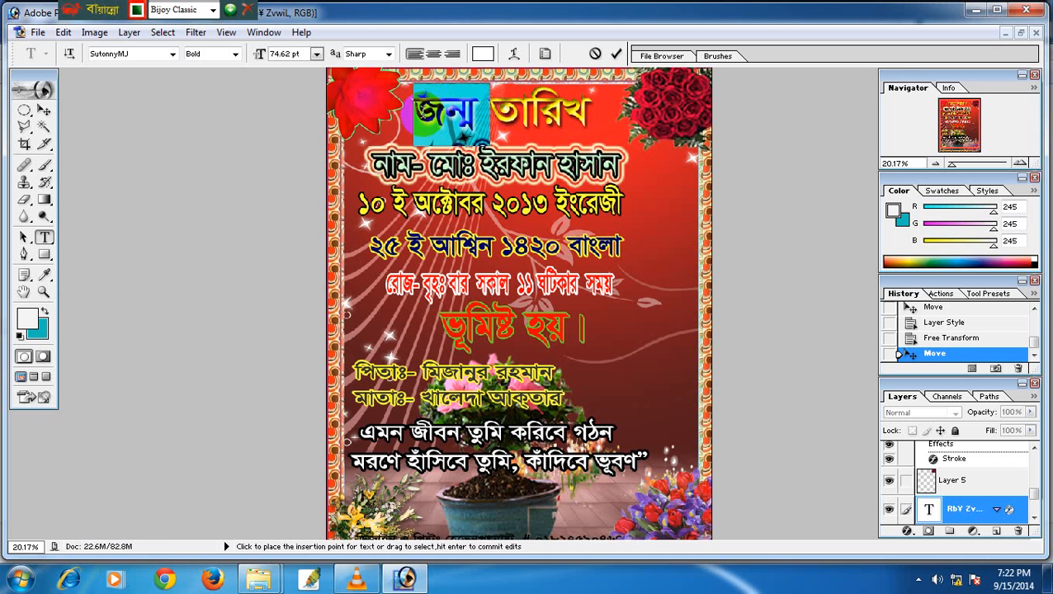
text(মৃ)
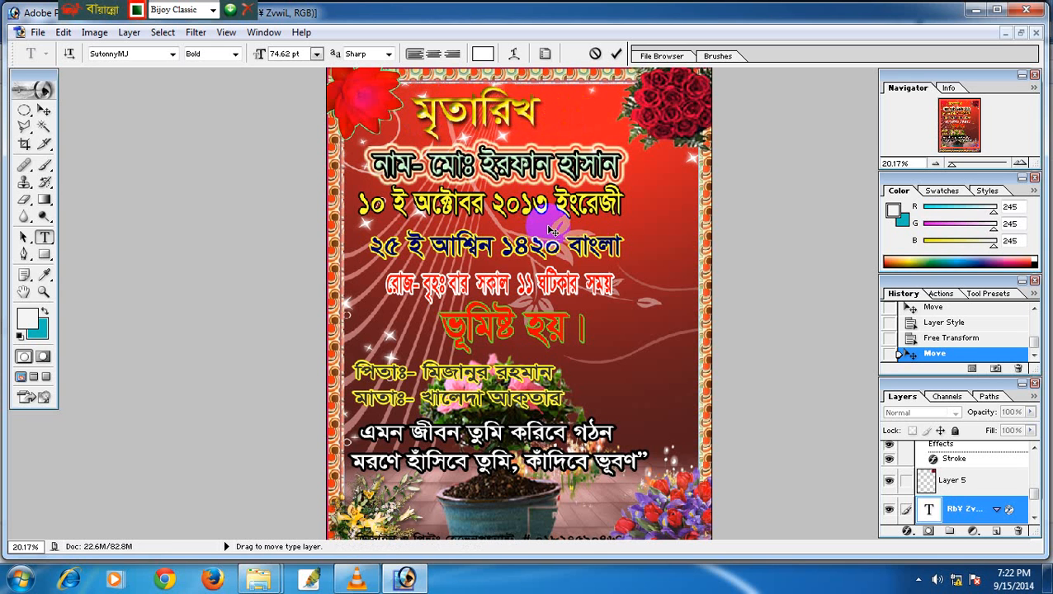
text(ত্যু)
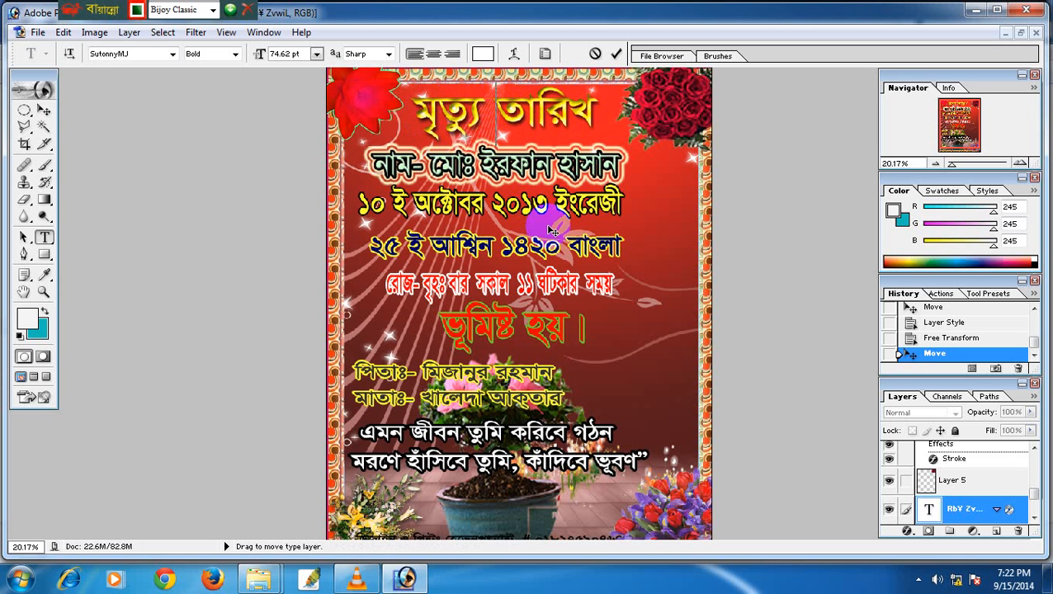
click(44, 115)
drag(467, 113, 635, 119)
click(44, 238)
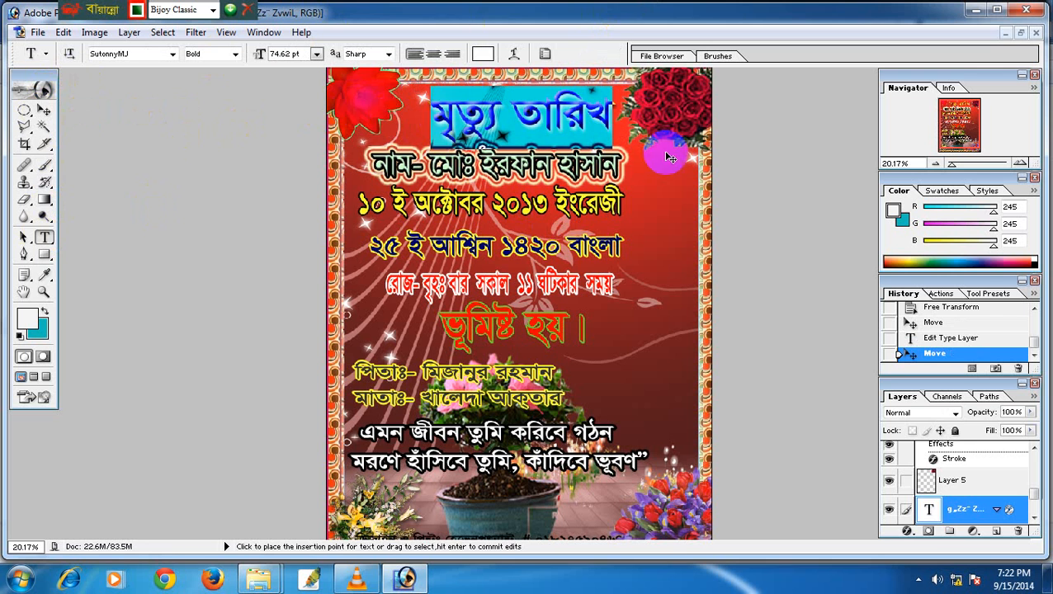
Open the title's Stroke style, turn off Outer Glow and widen the stroke to 32 px.
click(906, 532)
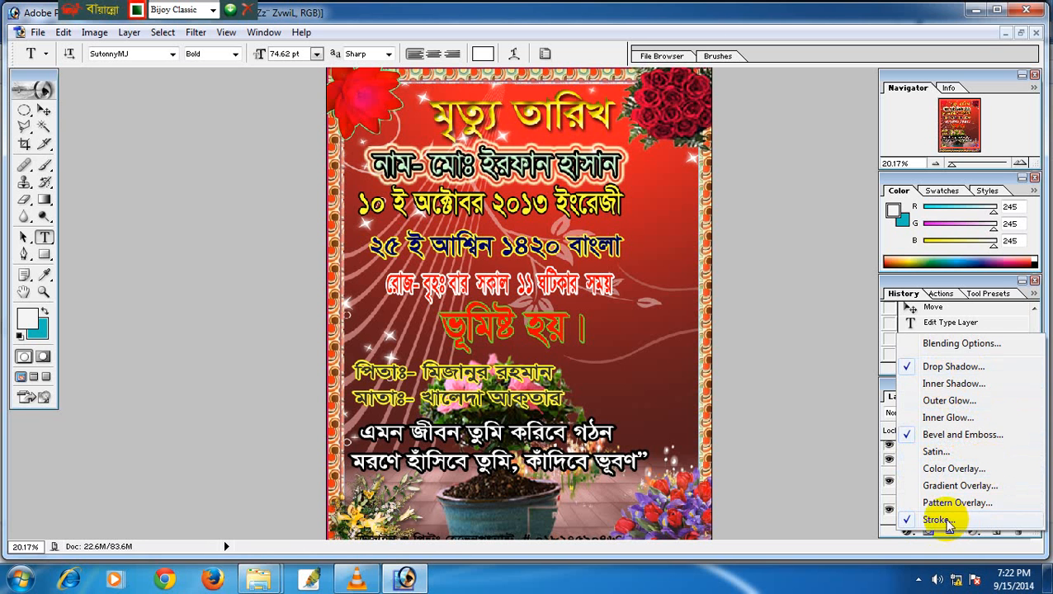
click(909, 538)
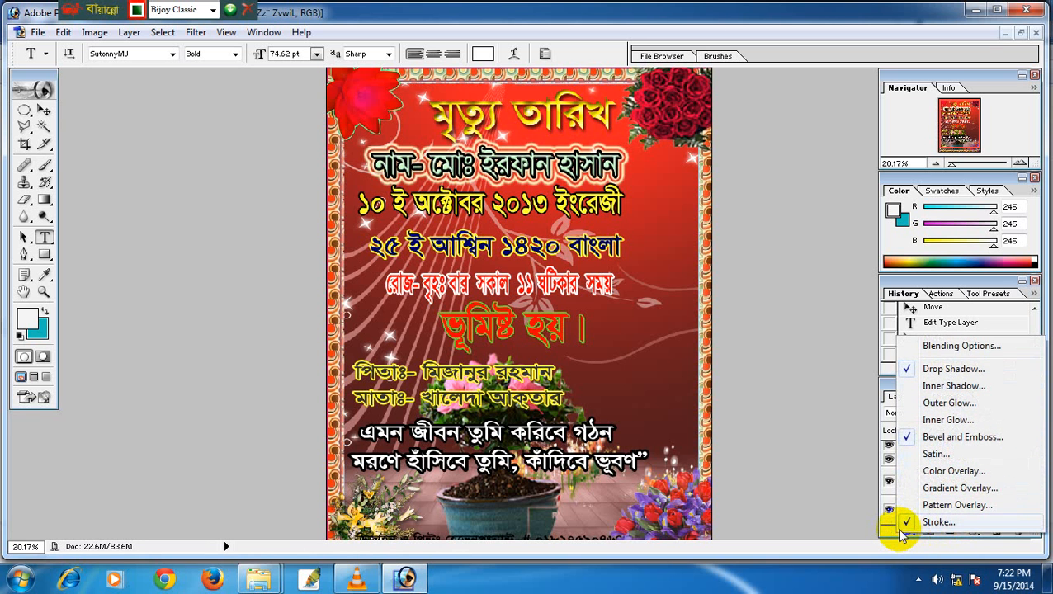
click(906, 525)
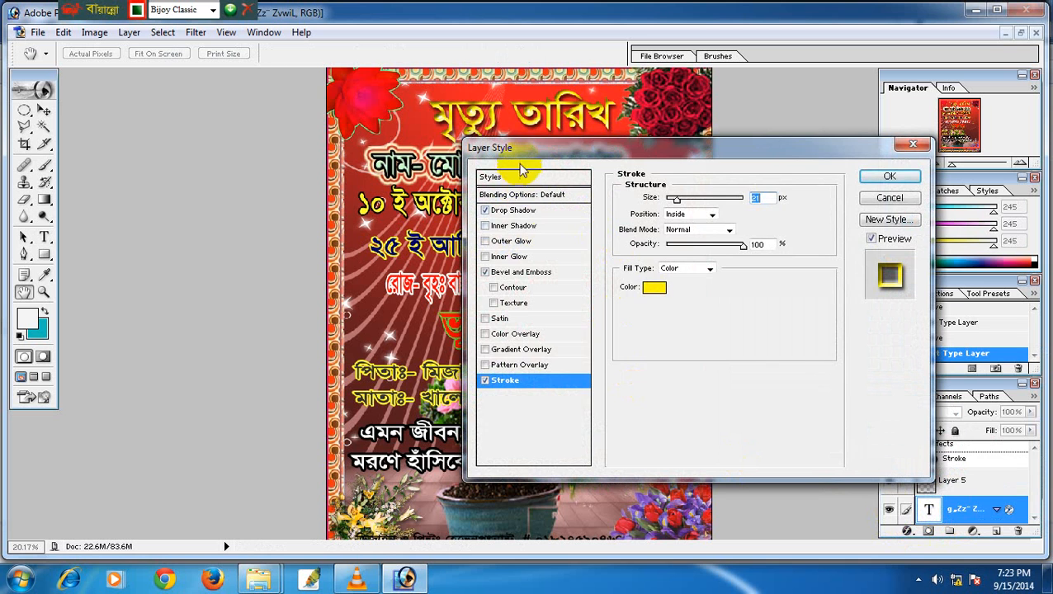
drag(513, 148, 584, 191)
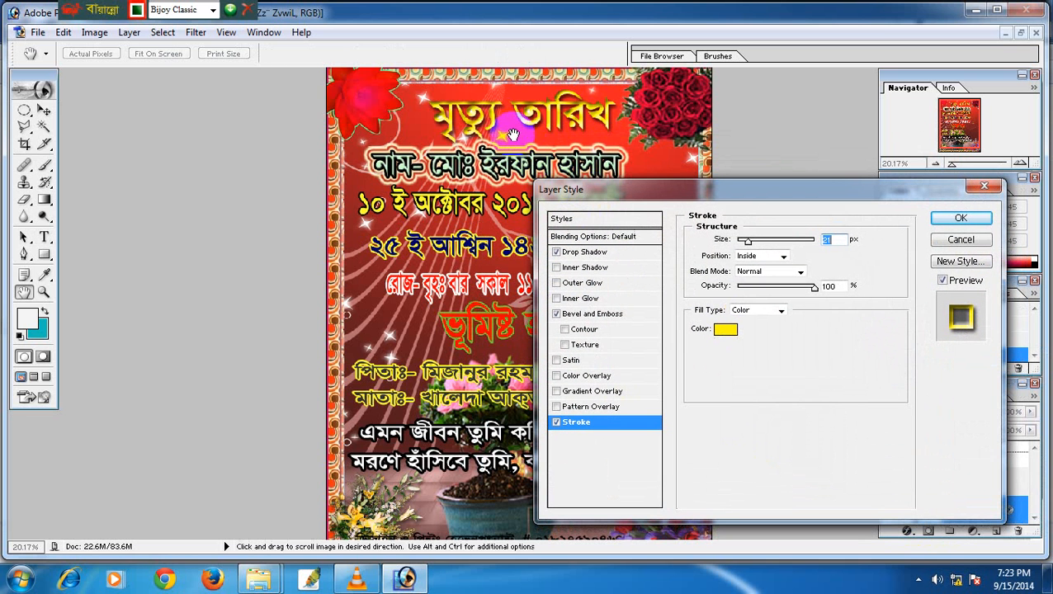
click(557, 283)
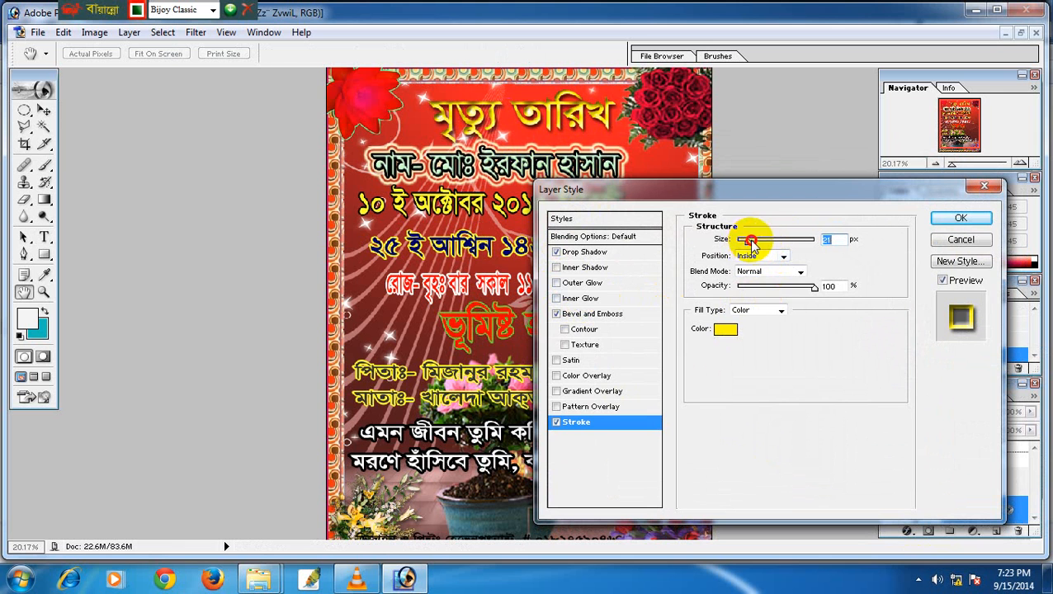
drag(753, 243, 755, 241)
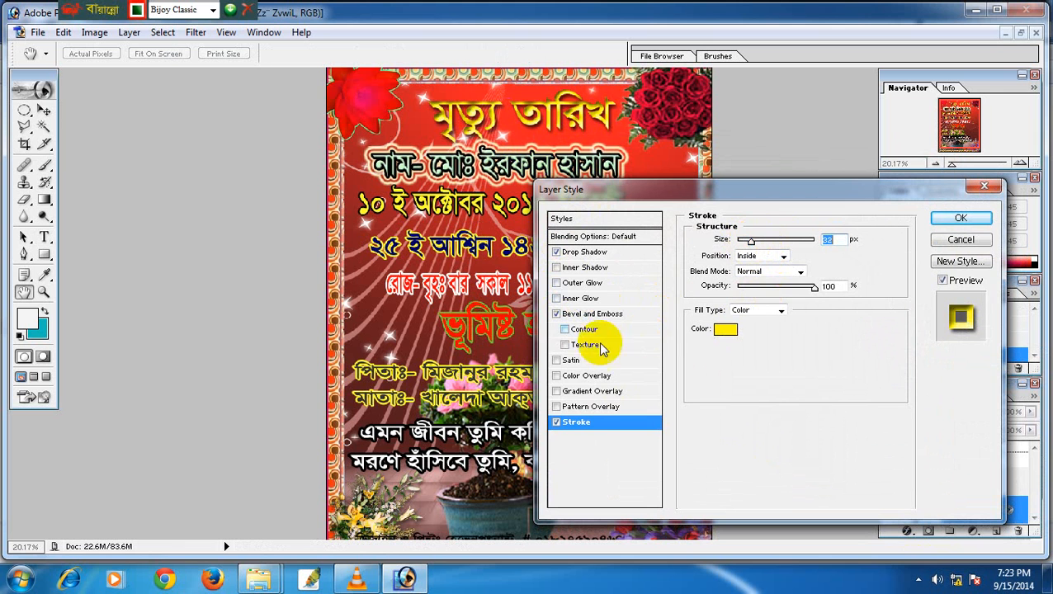
Make the stroke pale yellow FFFFCC at 120 px, add bevel texture, re-enable Outer Glow, and apply.
click(725, 331)
click(595, 299)
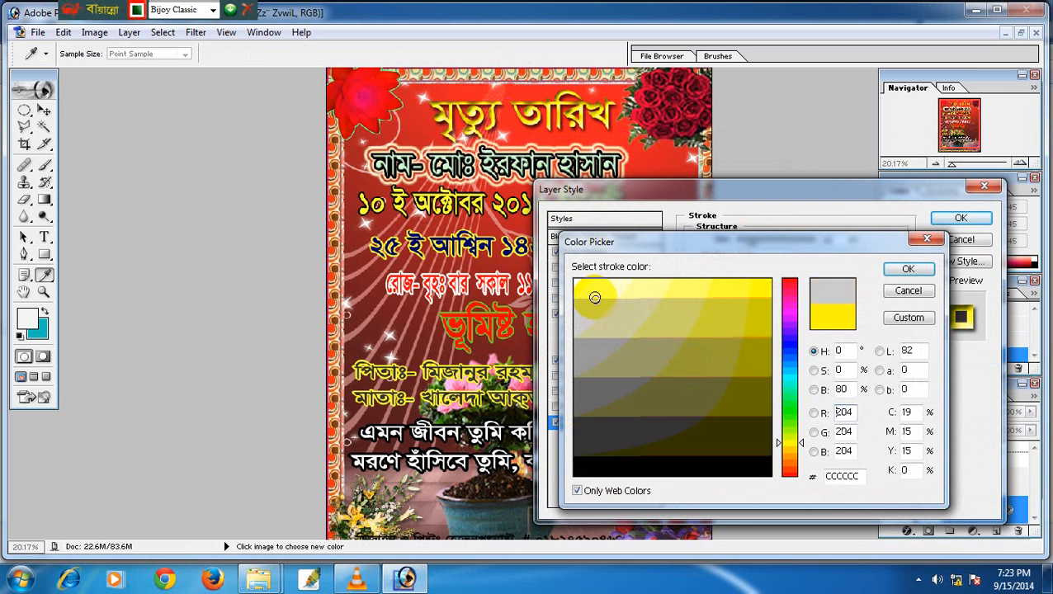
click(903, 273)
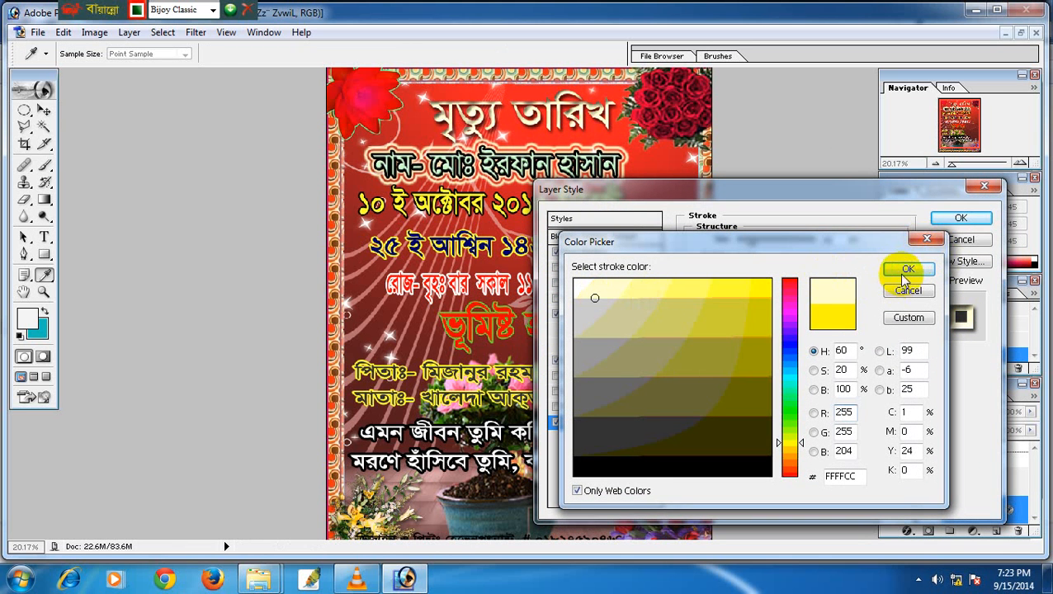
drag(746, 240, 804, 246)
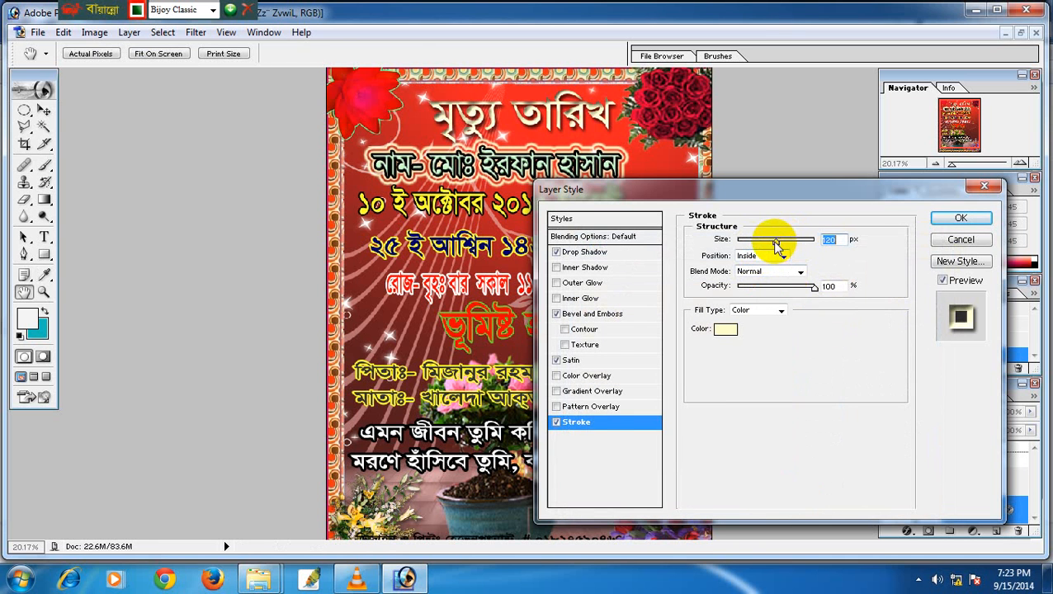
click(565, 345)
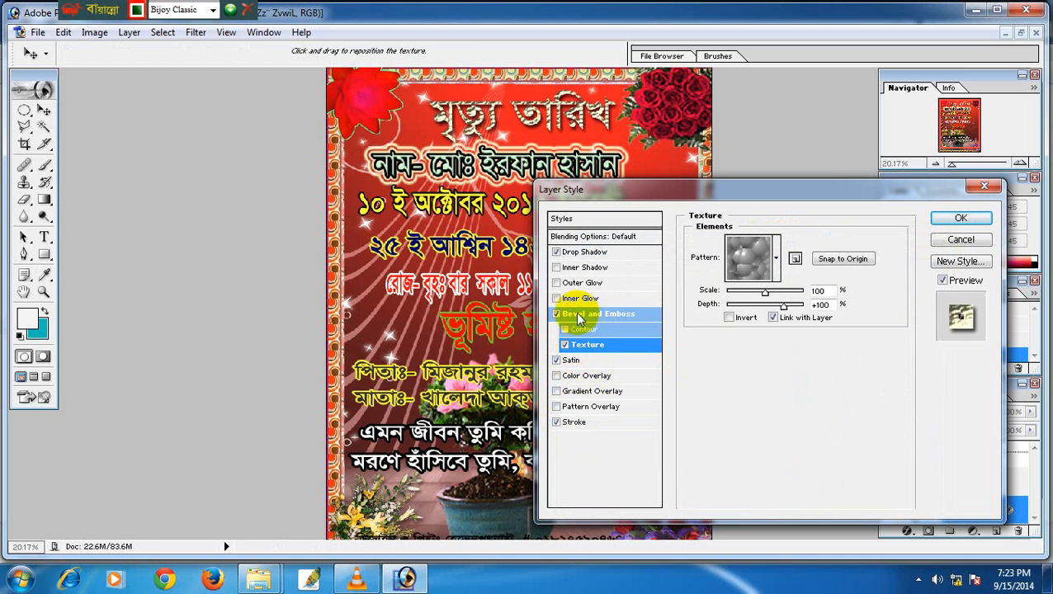
click(556, 283)
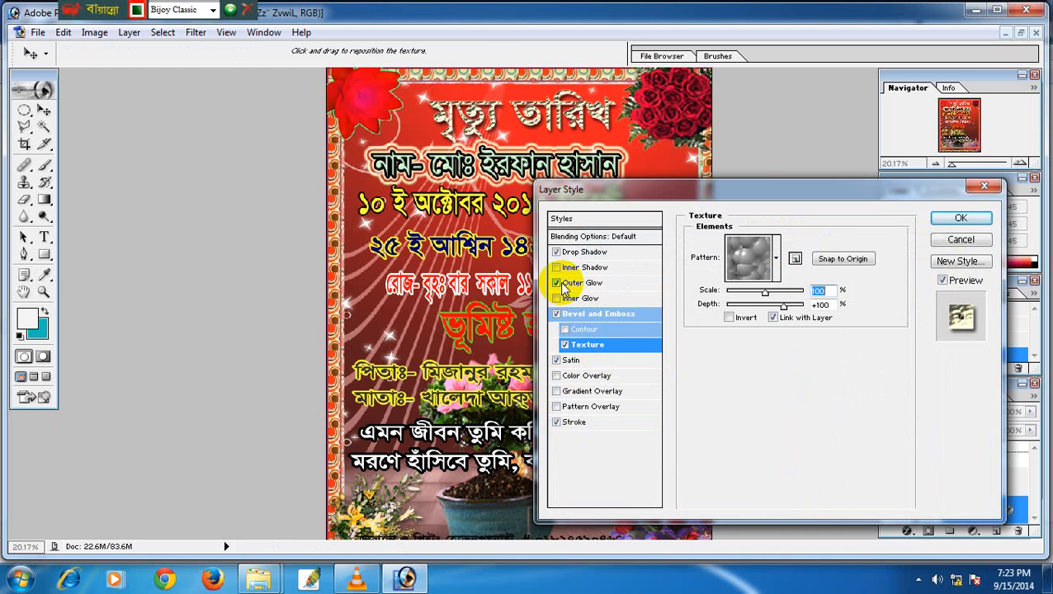
click(961, 220)
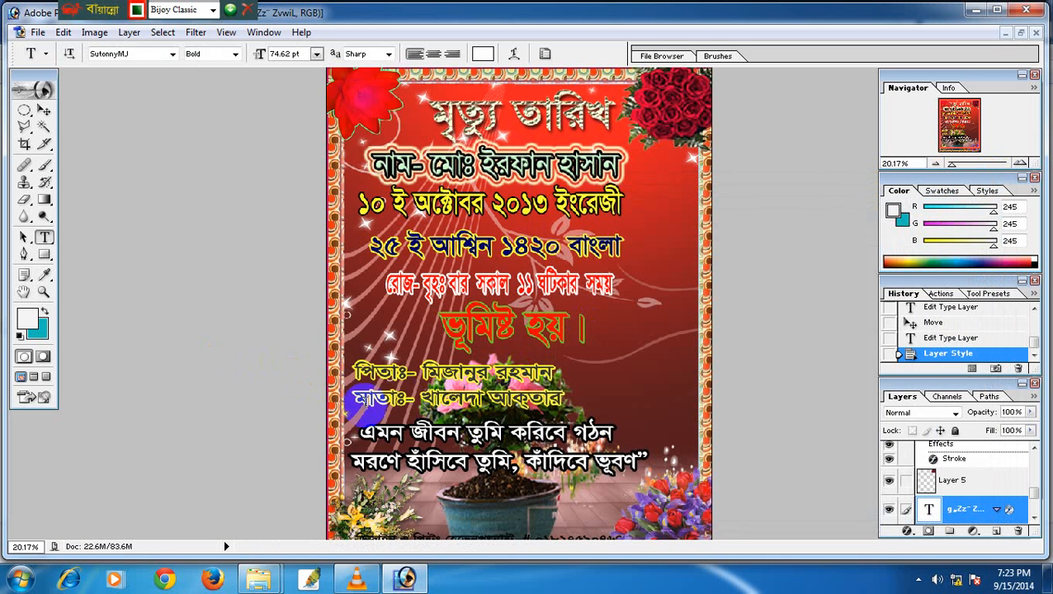
Select the whole এমন জীবন তুমি করিবে গঠন line with the Type tool.
click(44, 125)
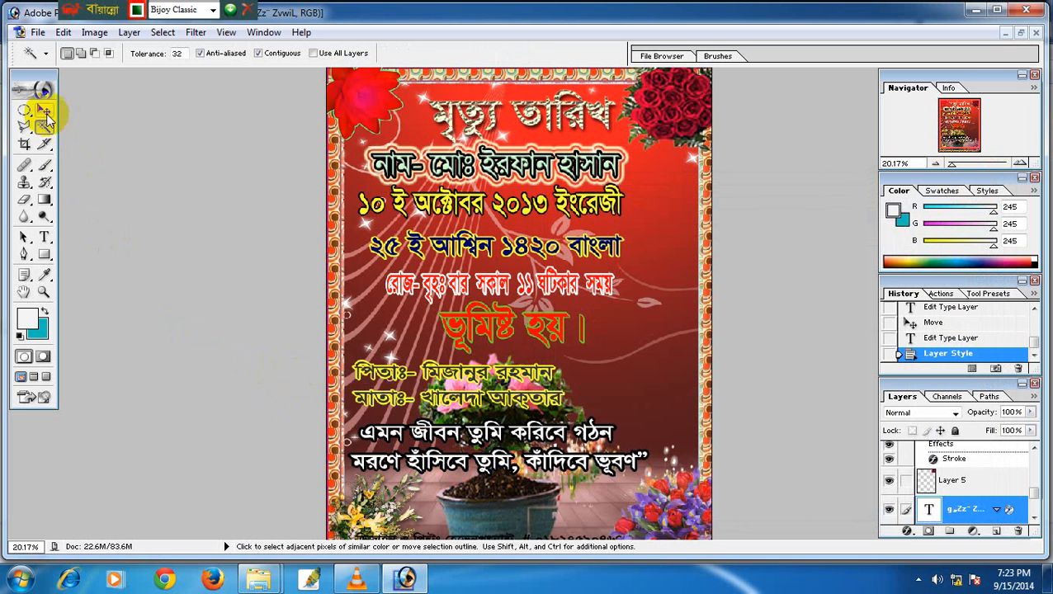
click(43, 110)
click(44, 237)
drag(350, 432, 619, 433)
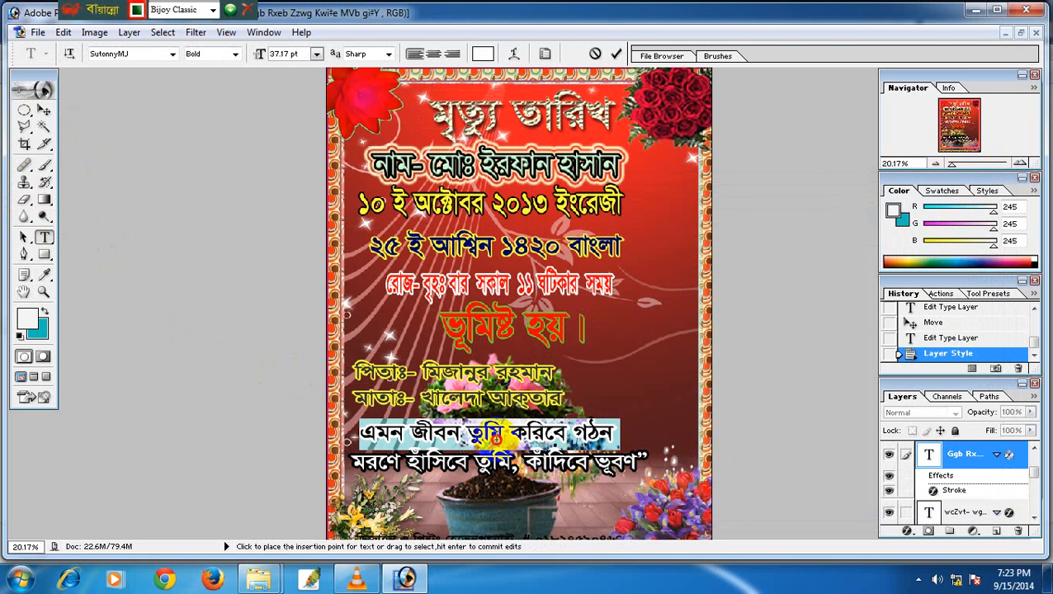
click(502, 433)
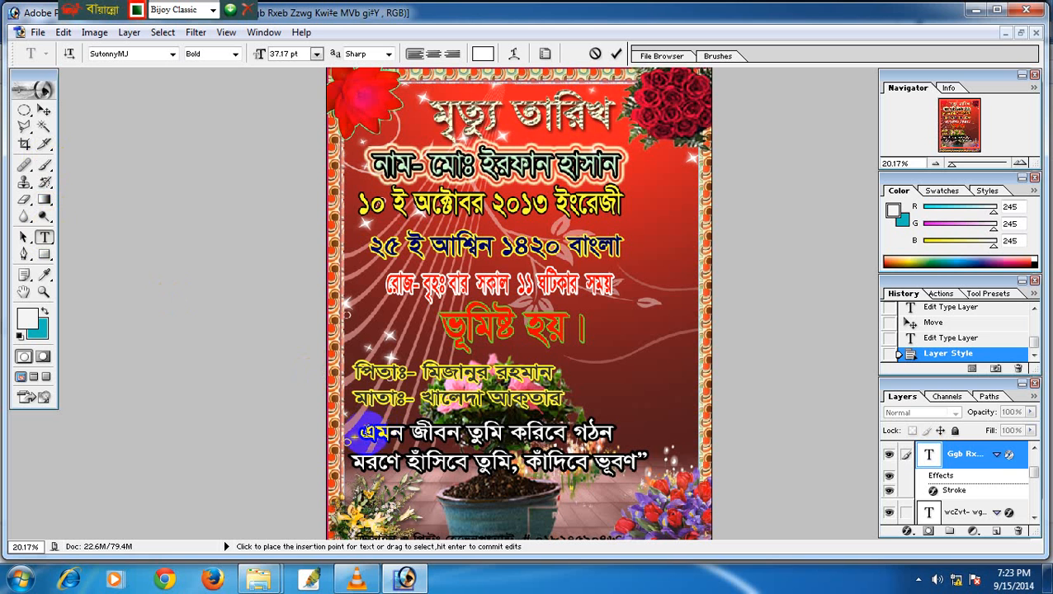
drag(364, 432, 642, 435)
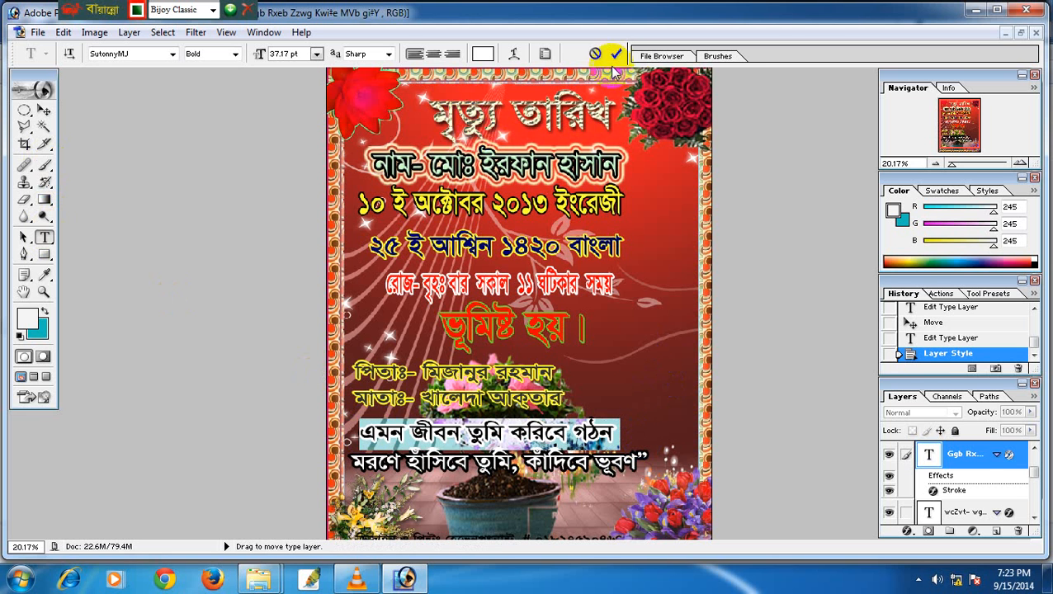
Colour the line yellow, commit it, and restore the card to a floating window.
click(482, 55)
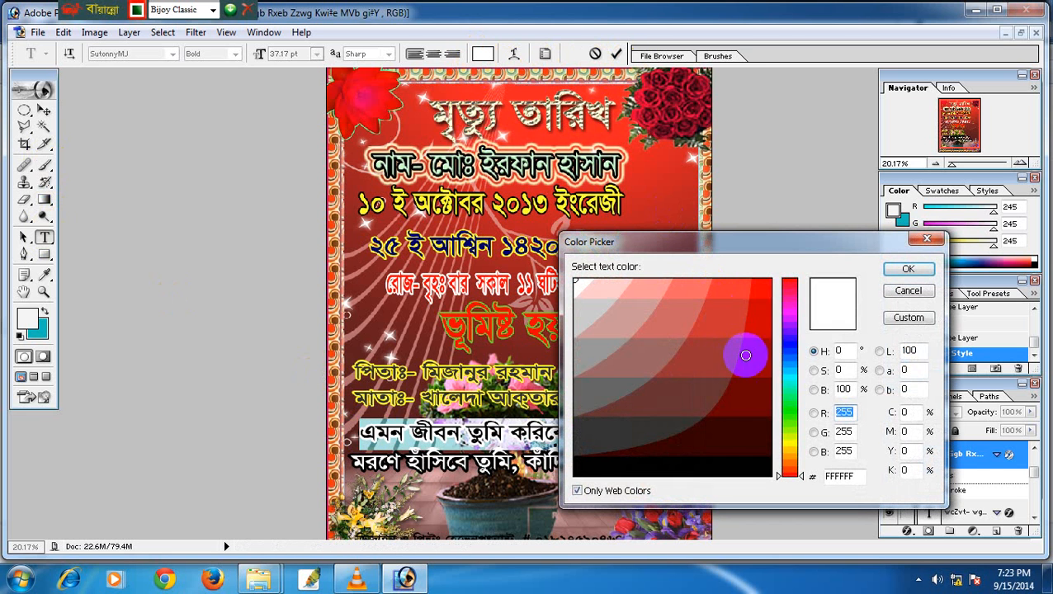
click(790, 449)
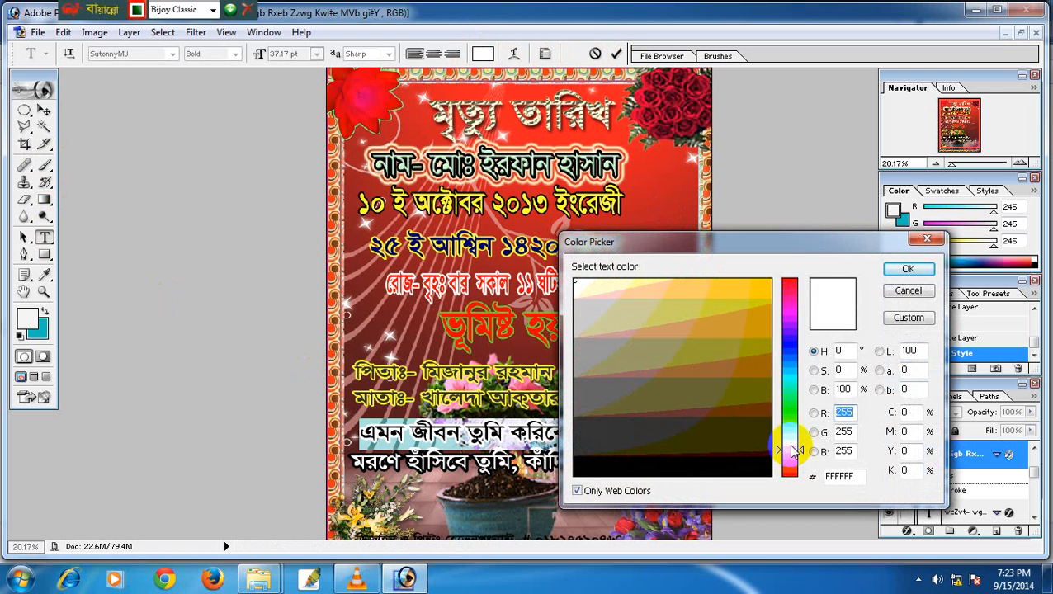
click(710, 302)
click(905, 271)
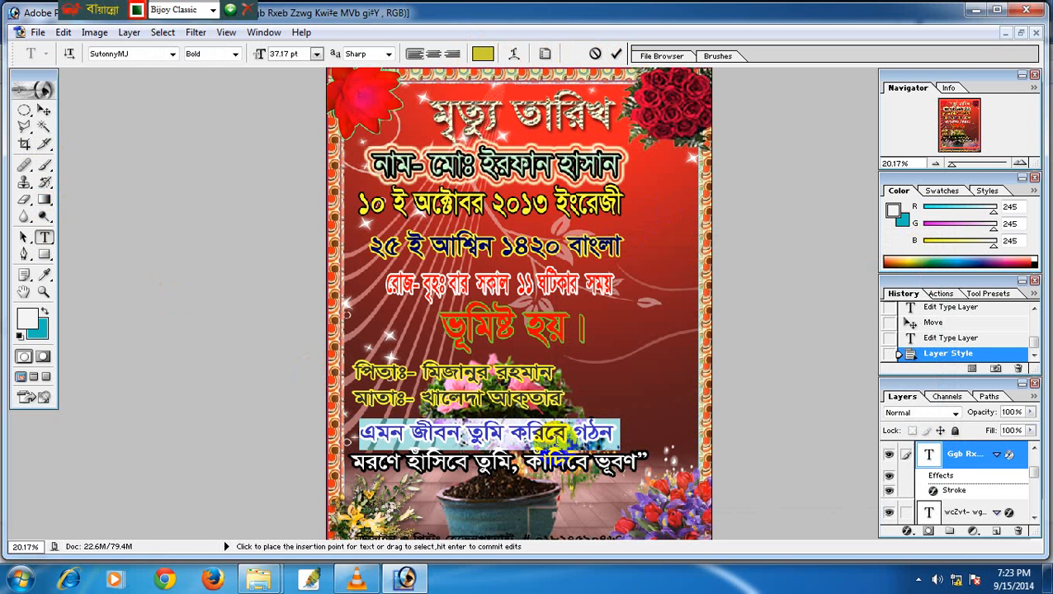
click(629, 440)
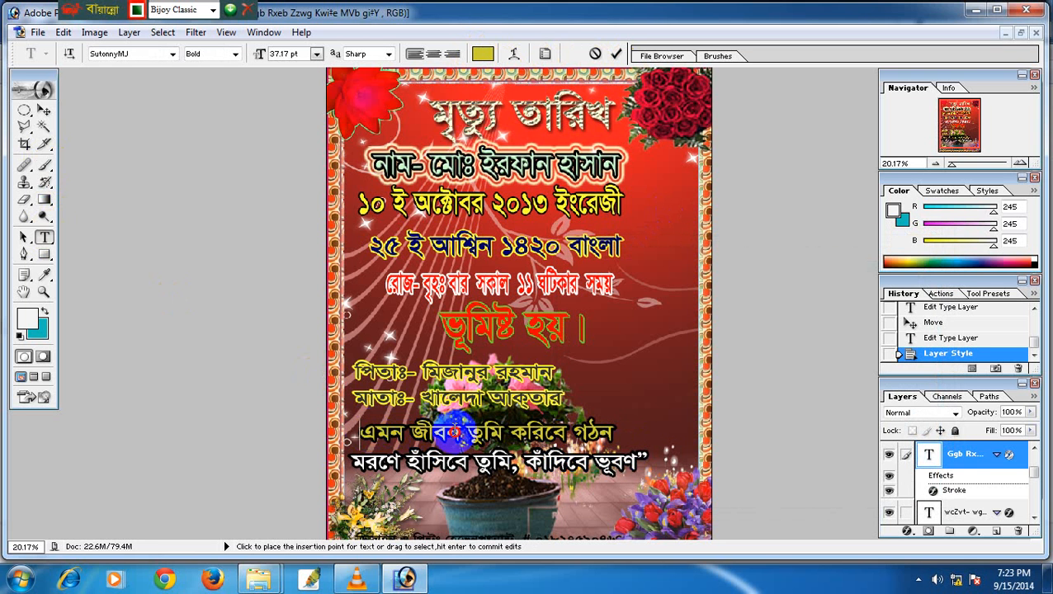
key(ctrl+a)
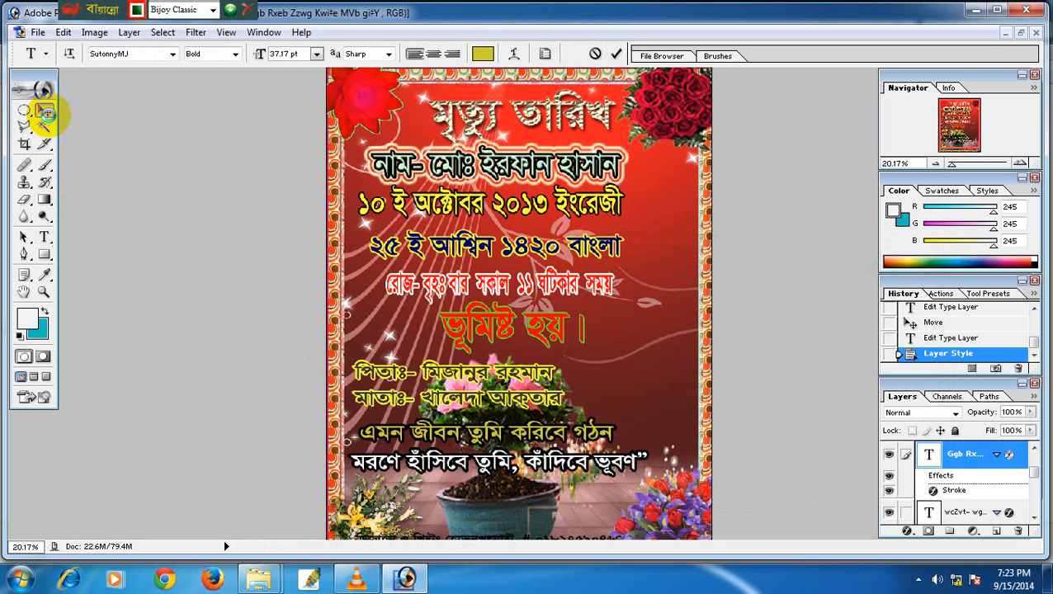
click(44, 109)
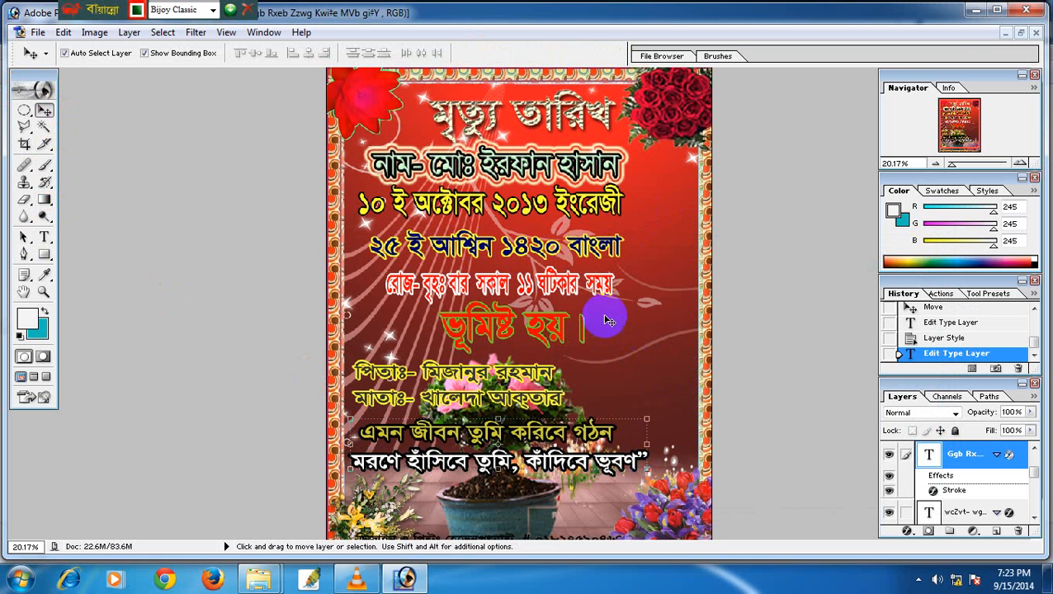
click(1021, 34)
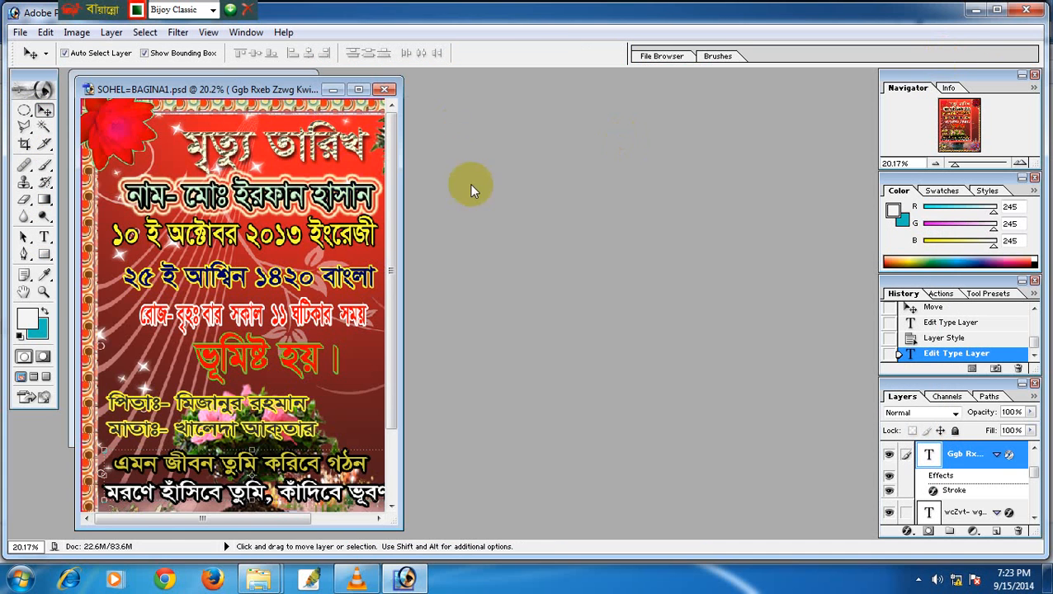
click(19, 32)
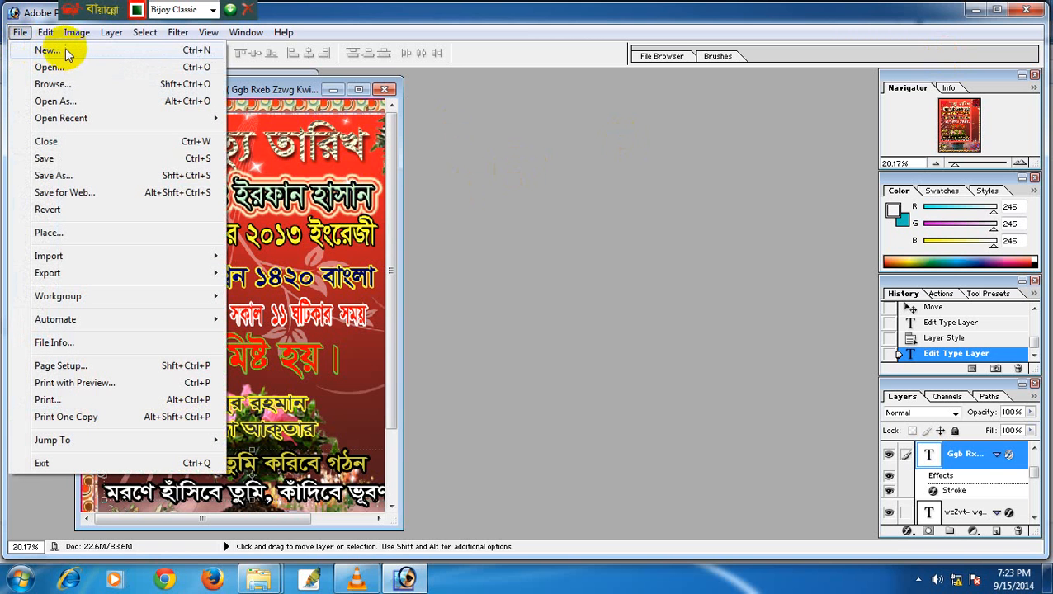
Create a white 10 × 12 inch, 300 ppi RGB document and move it beside the card.
click(47, 51)
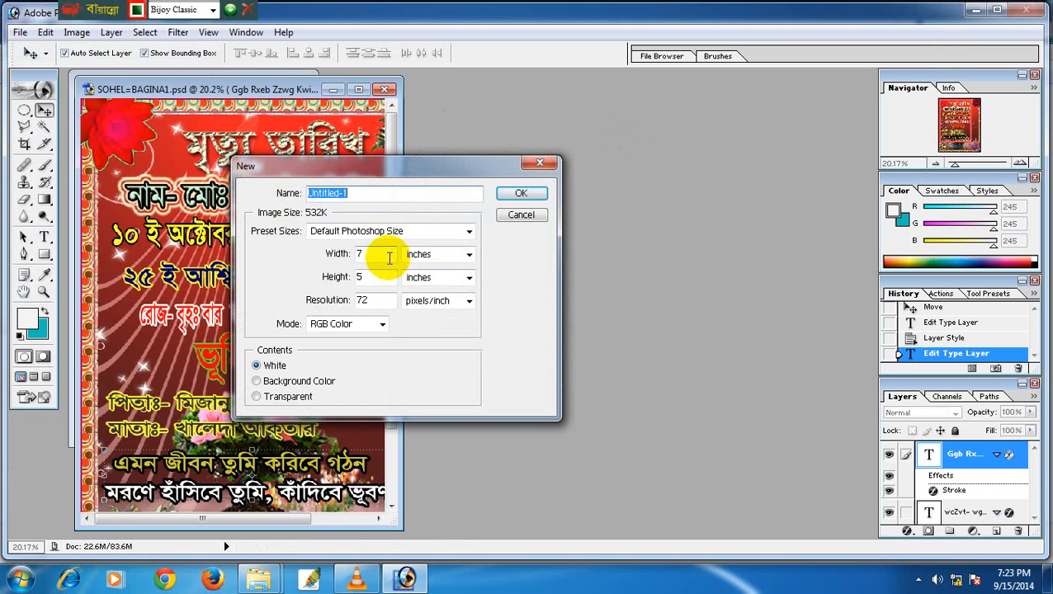
drag(390, 258, 277, 248)
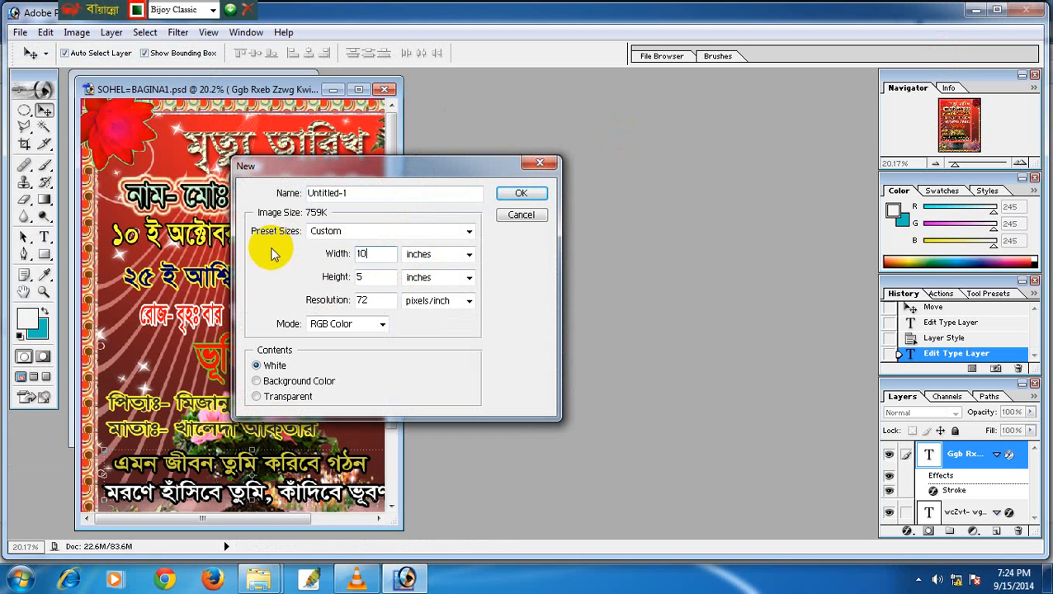
drag(384, 277, 217, 260)
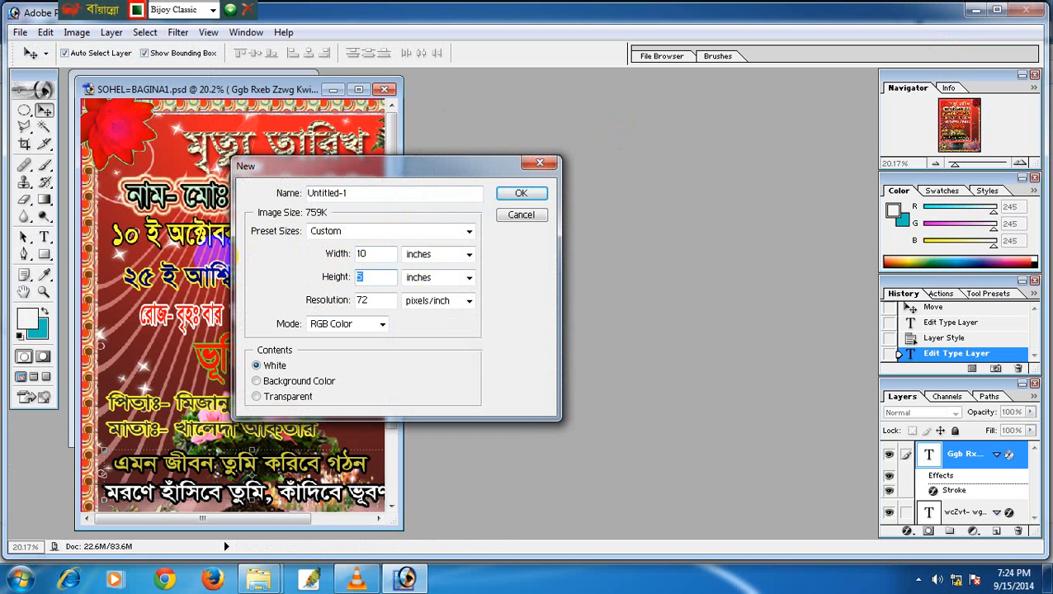
drag(364, 298, 320, 293)
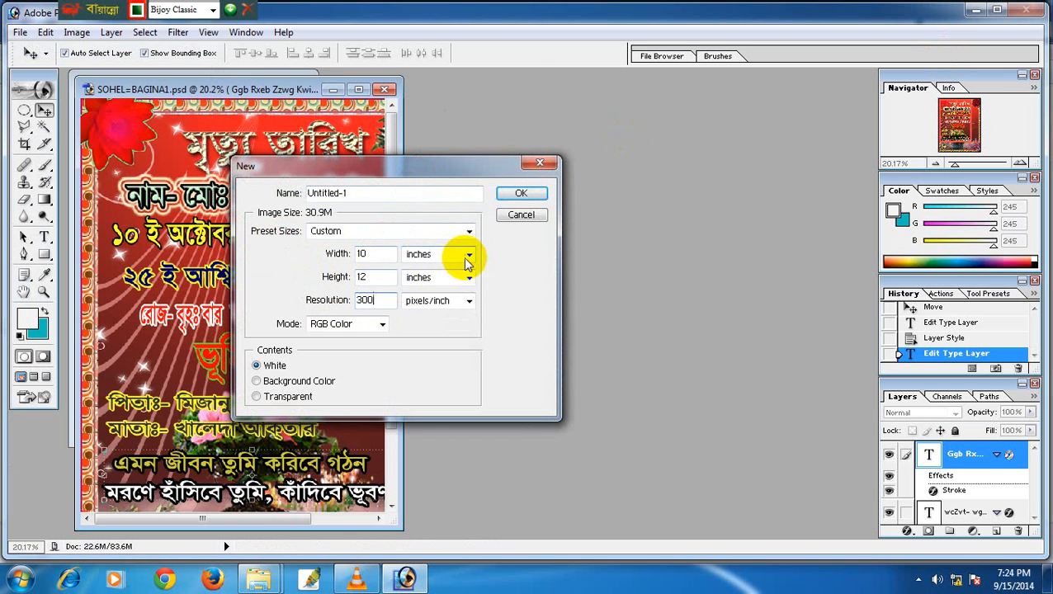
click(380, 323)
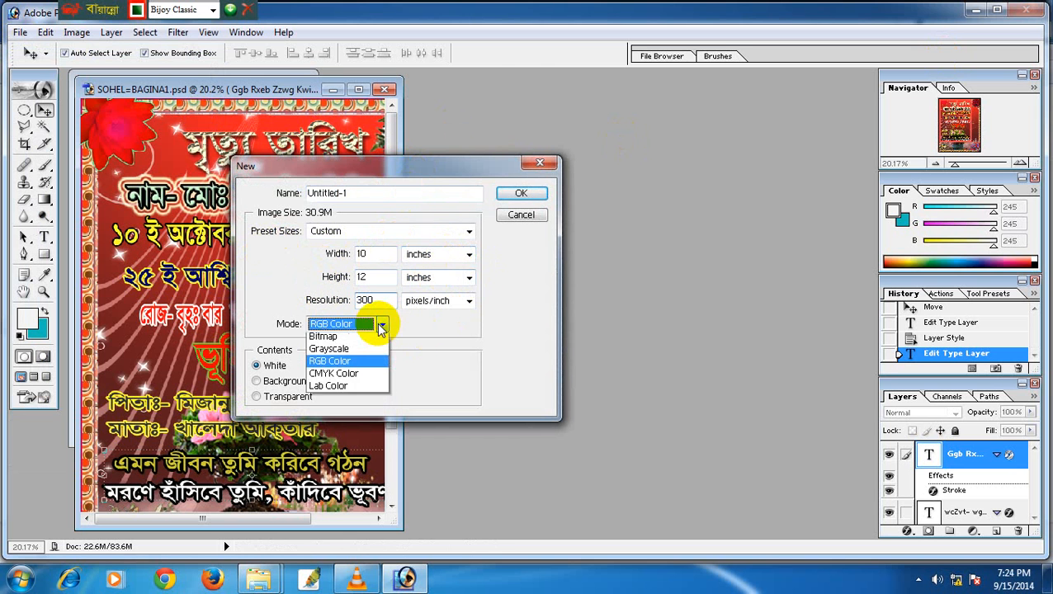
click(379, 325)
click(380, 327)
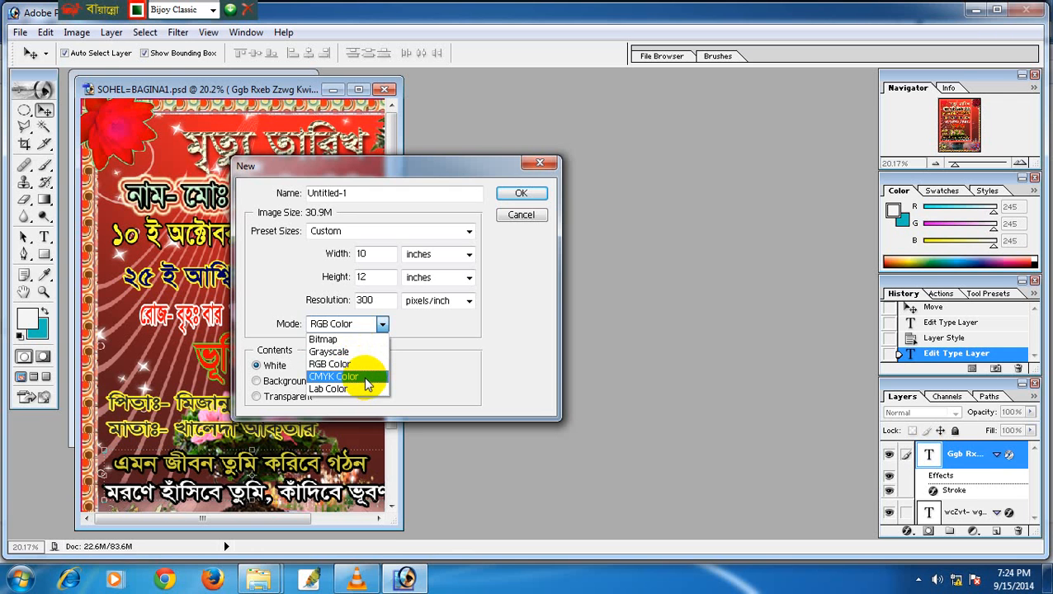
click(277, 304)
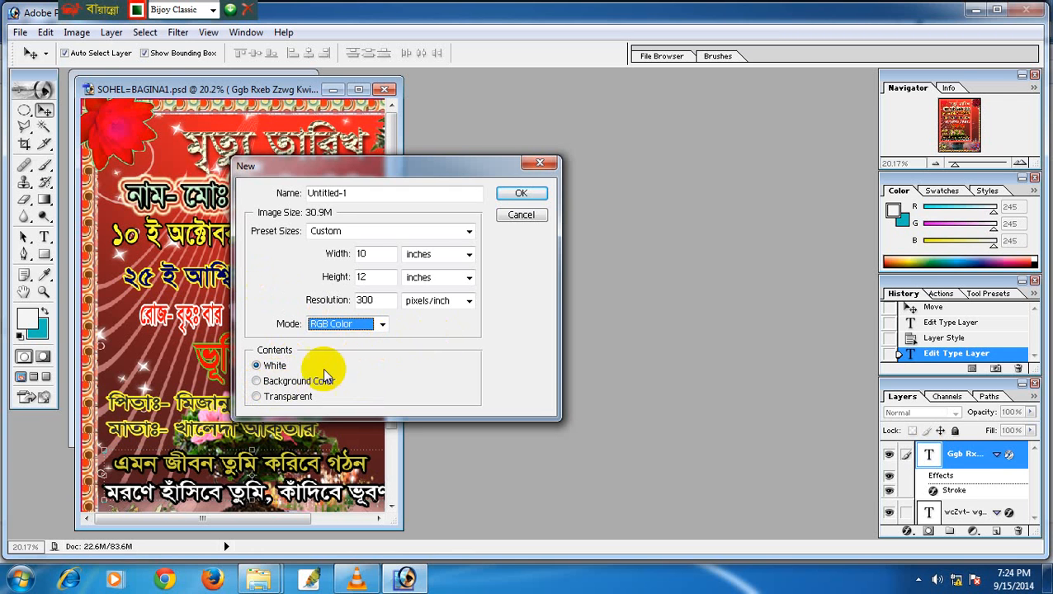
click(518, 196)
drag(215, 99, 595, 130)
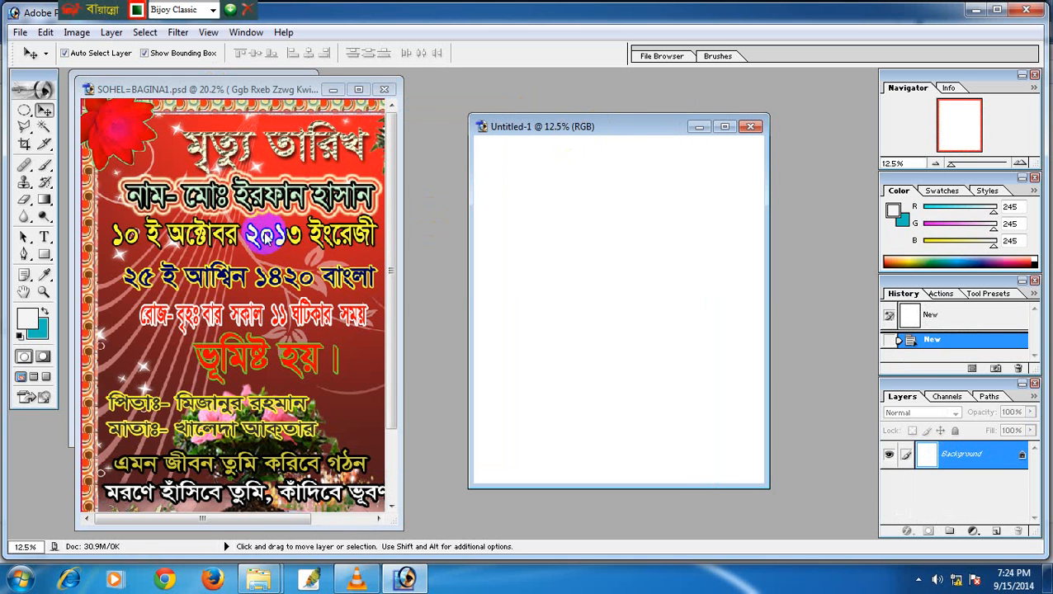
Browse the Jarmo=Mitru & Birth Day, Jom Din and Gift folders, returning to PSD BODY Coat & Other.
click(260, 584)
click(336, 437)
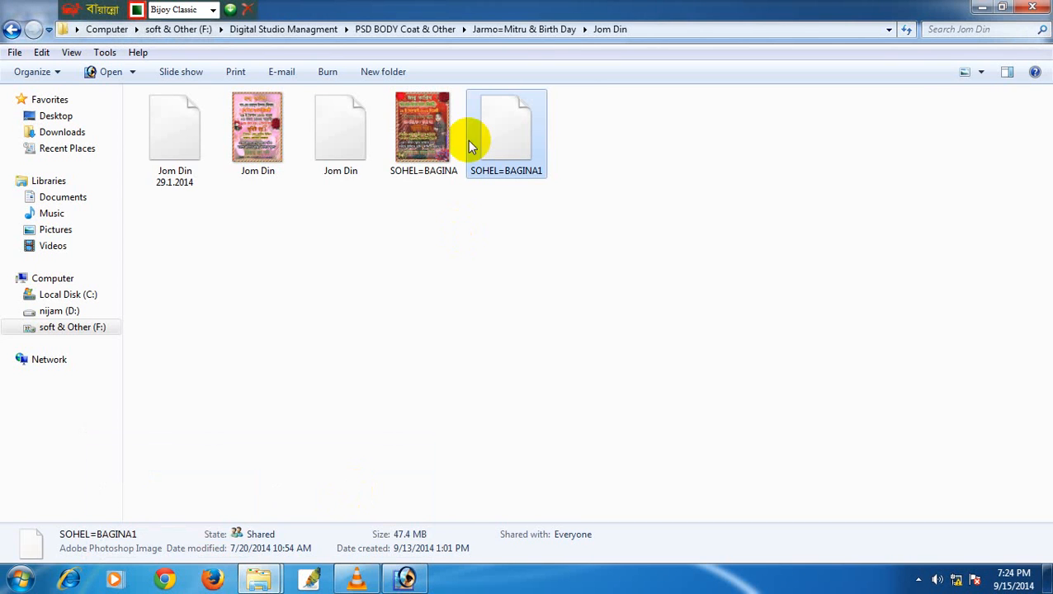
click(11, 29)
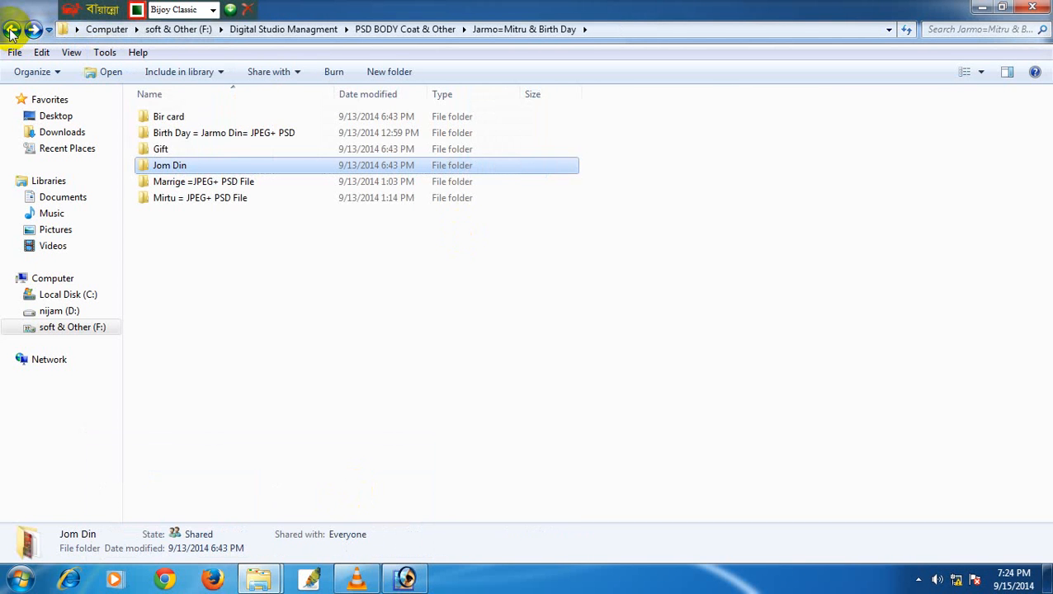
click(12, 30)
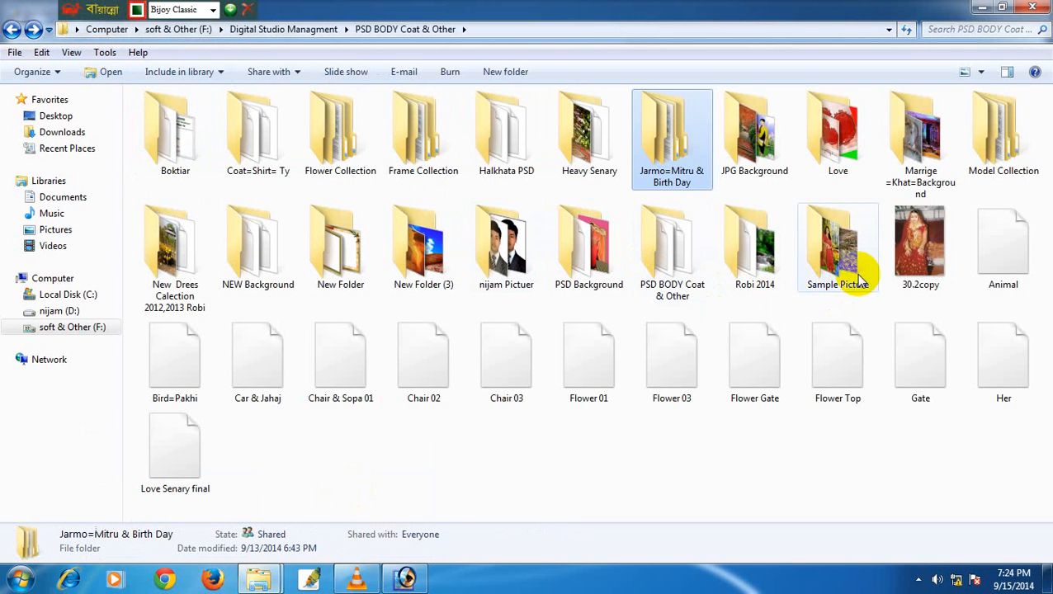
double_click(685, 162)
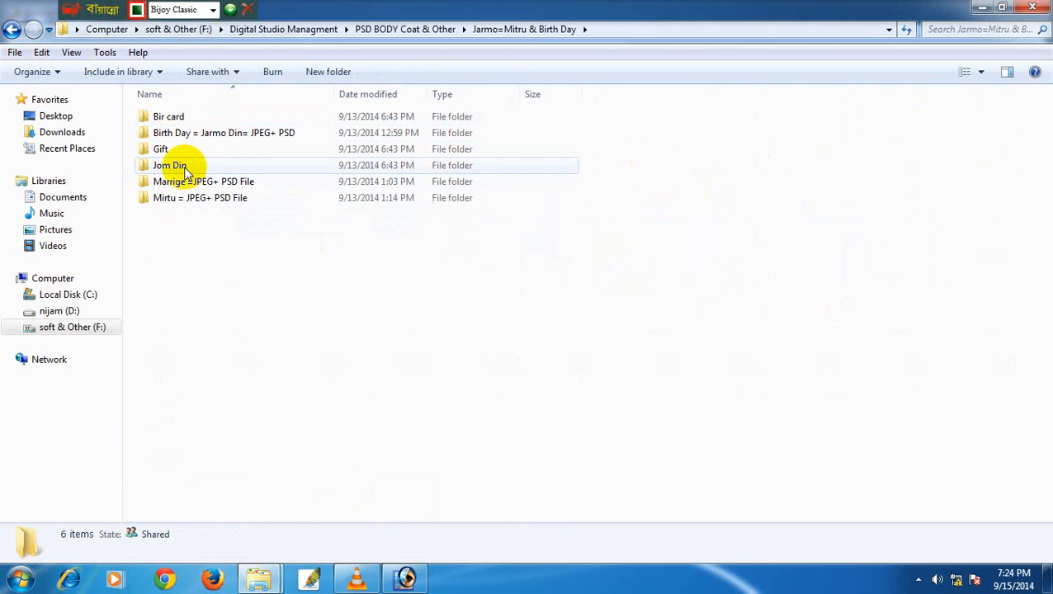
double_click(172, 165)
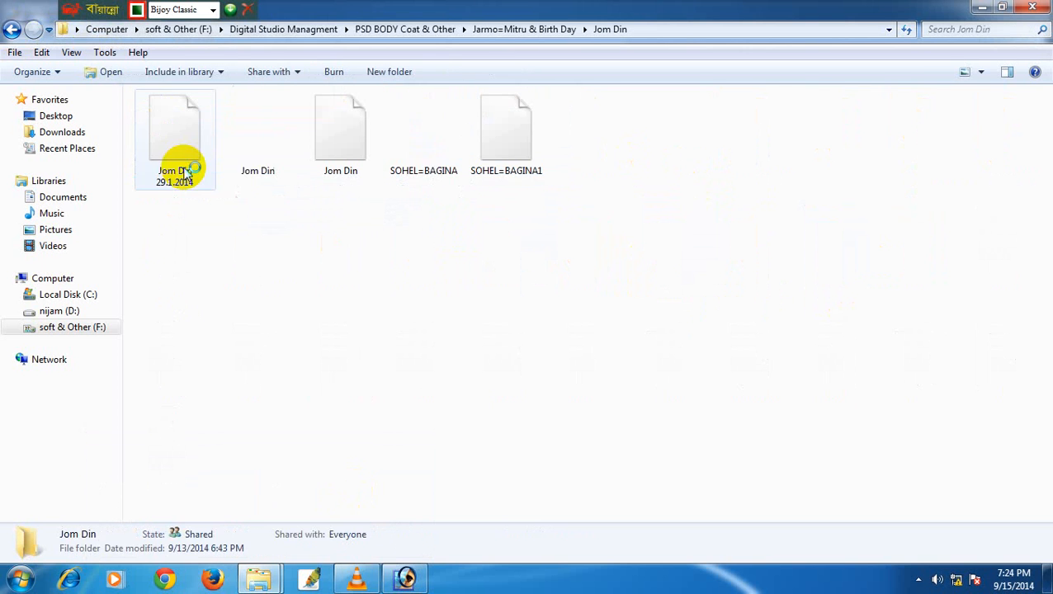
click(12, 30)
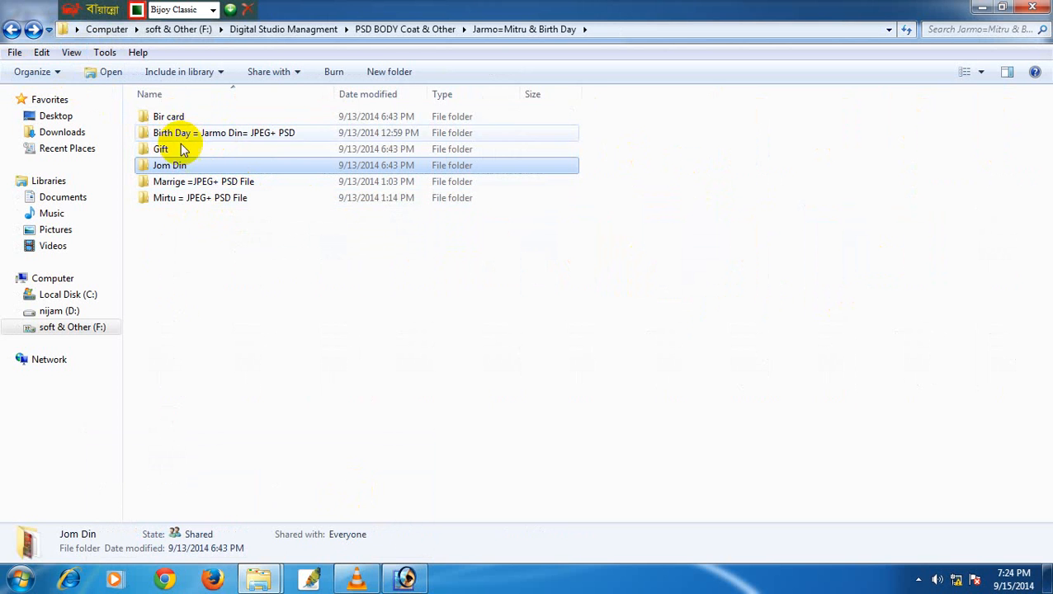
double_click(183, 149)
click(12, 30)
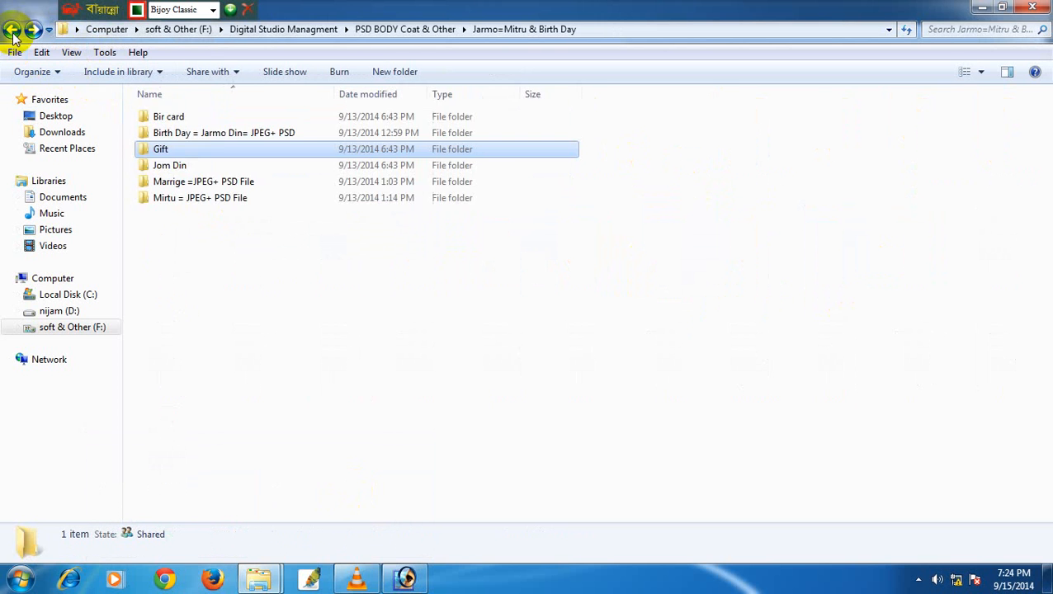
click(12, 31)
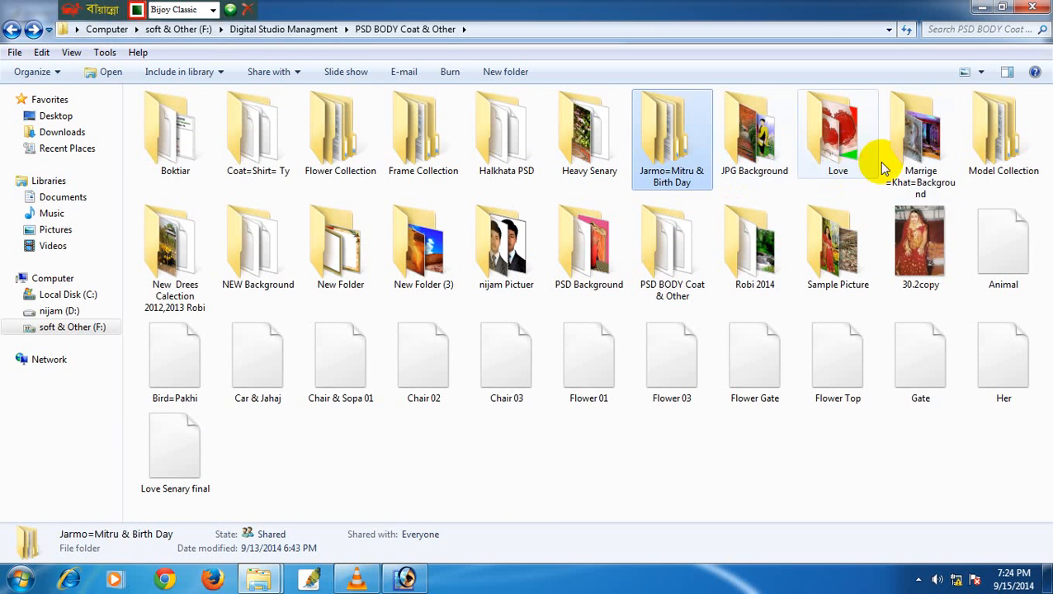
Open SDC10985 from the Love folder in Photoshop.
double_click(827, 148)
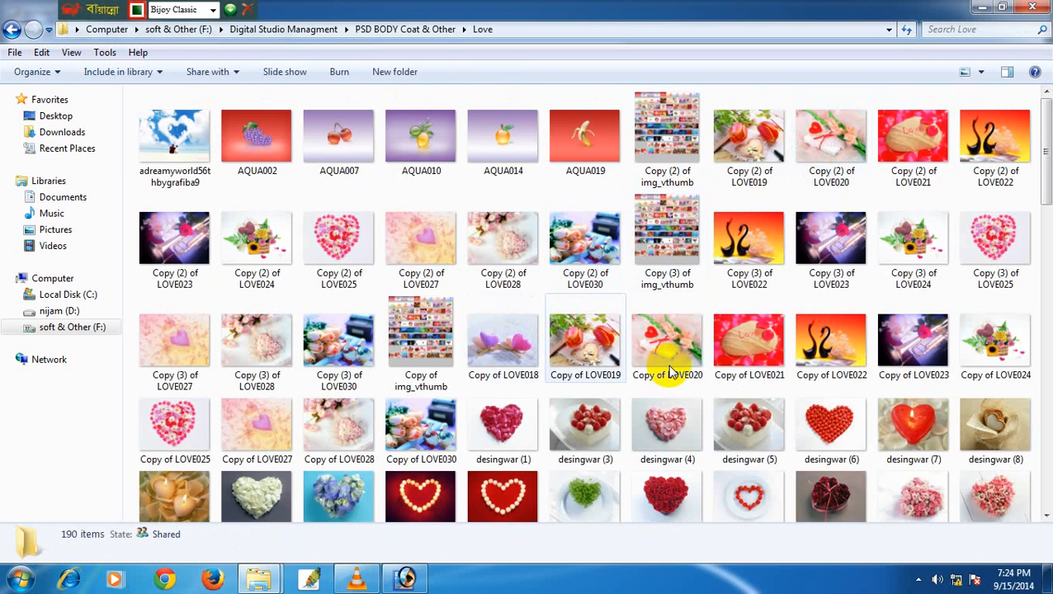
scroll(669, 373, down, 15)
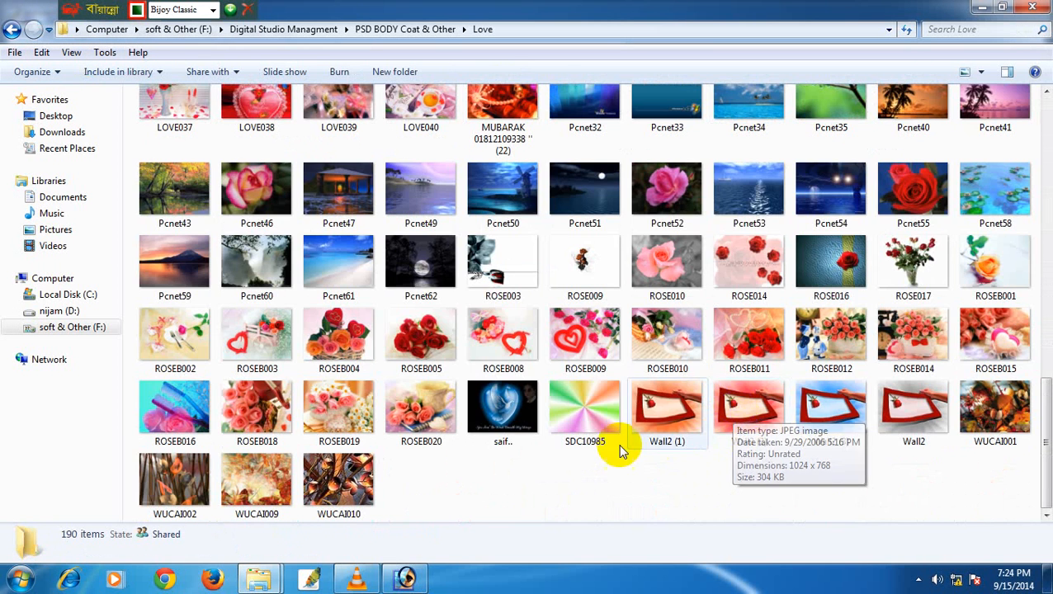
drag(582, 434, 400, 261)
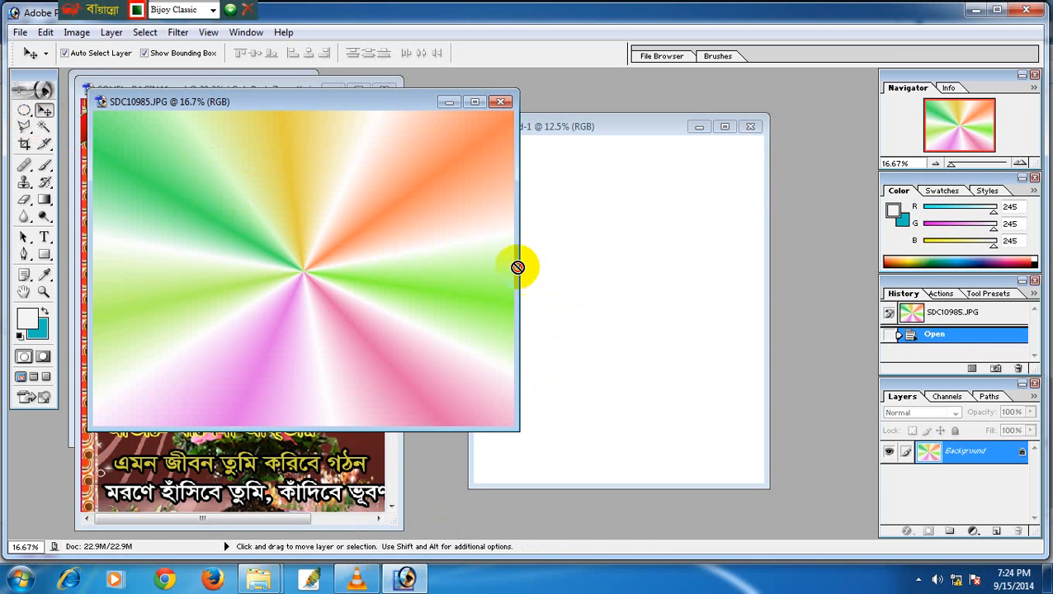
Copy the rainbow burst into Untitled-1, stretch it to fill the page, and close SDC10985.JPG.
drag(517, 266, 606, 284)
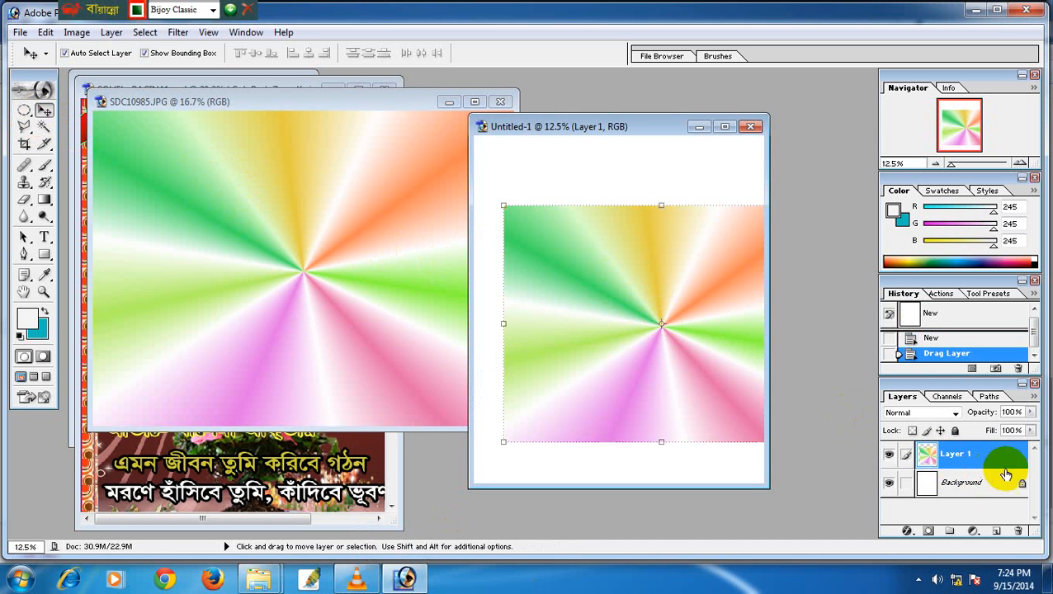
drag(672, 328, 635, 297)
click(724, 126)
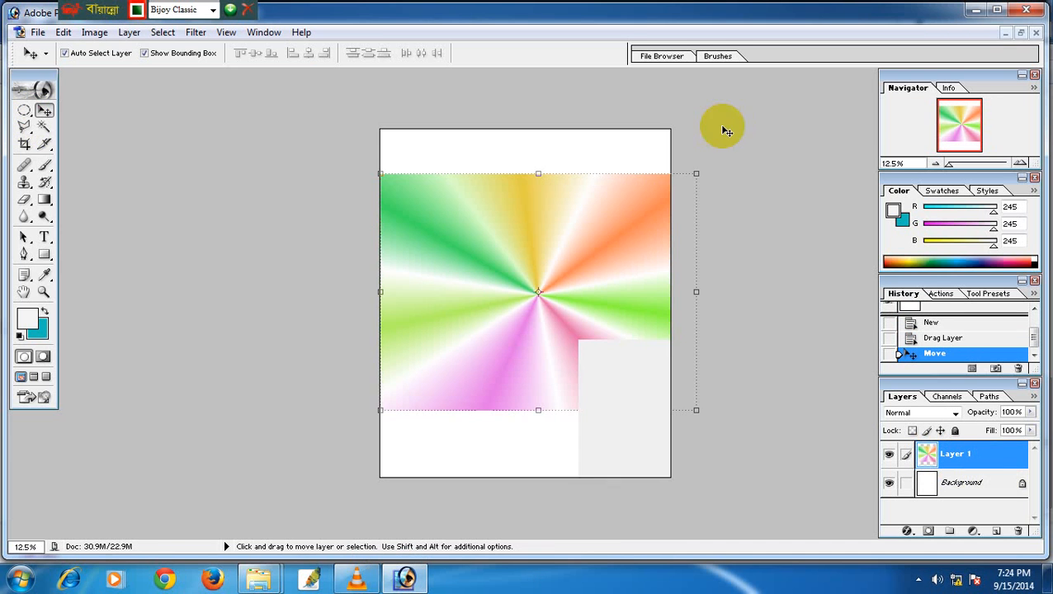
drag(698, 291, 671, 294)
drag(529, 147, 522, 122)
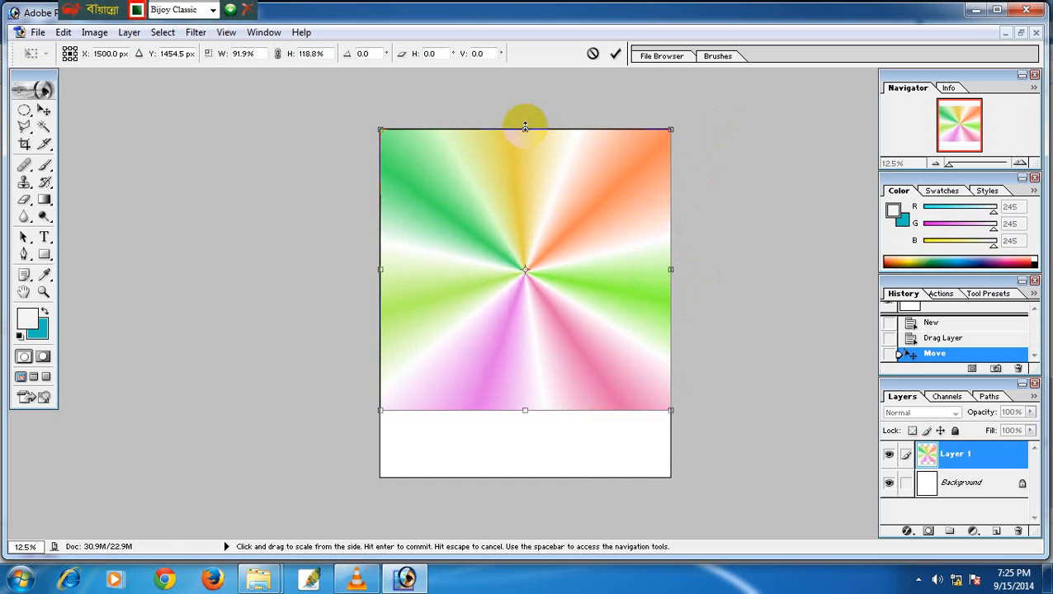
drag(521, 411, 535, 478)
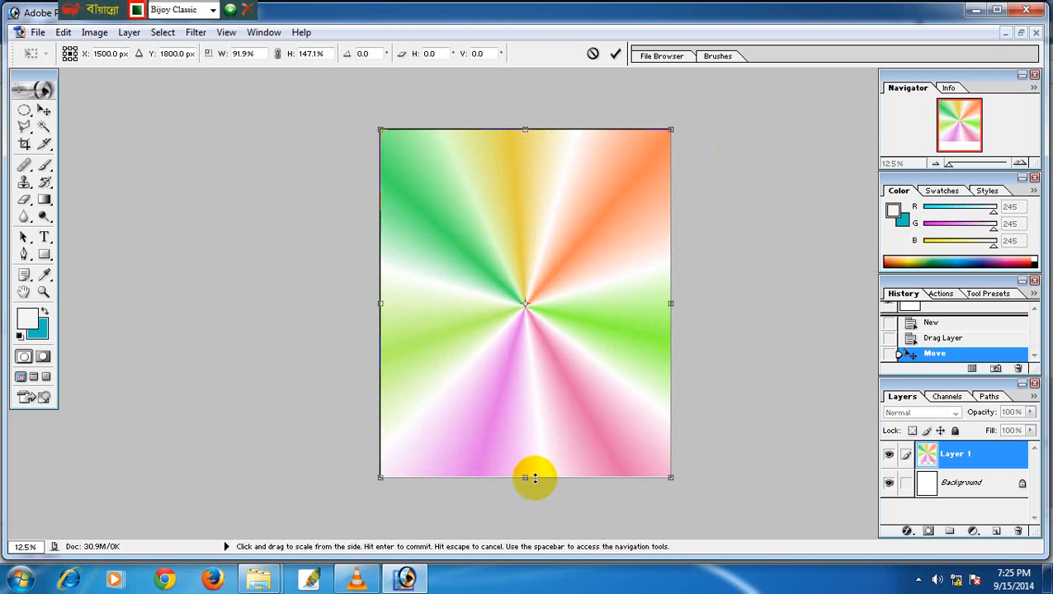
key(Return)
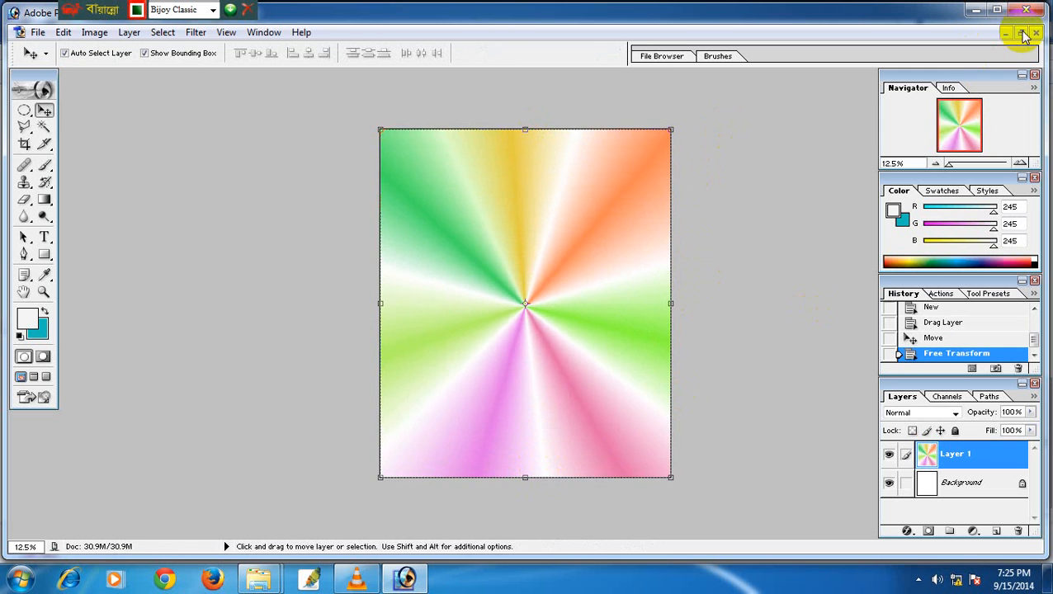
click(1021, 33)
click(500, 103)
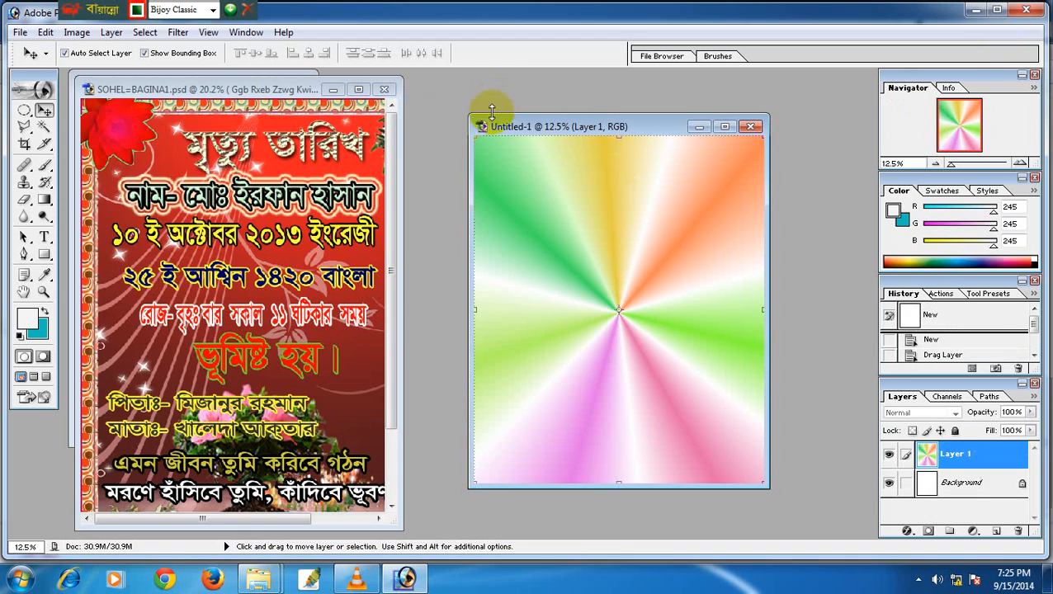
Find the candle-heart picture desingwar (14) in the Love folder and open it in Photoshop.
mouse_move(256, 582)
click(336, 463)
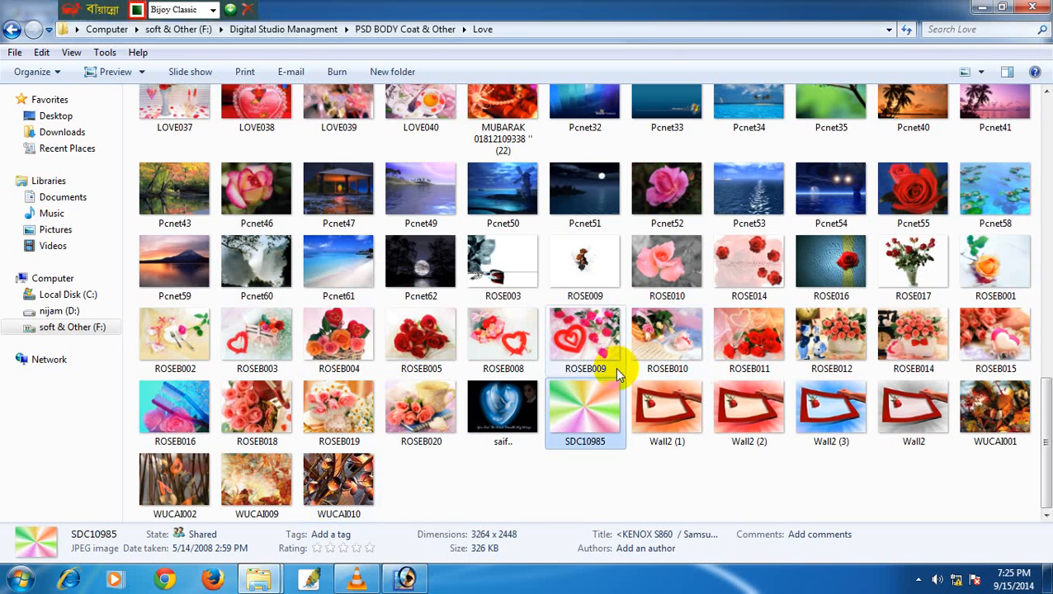
scroll(863, 394, up, 10)
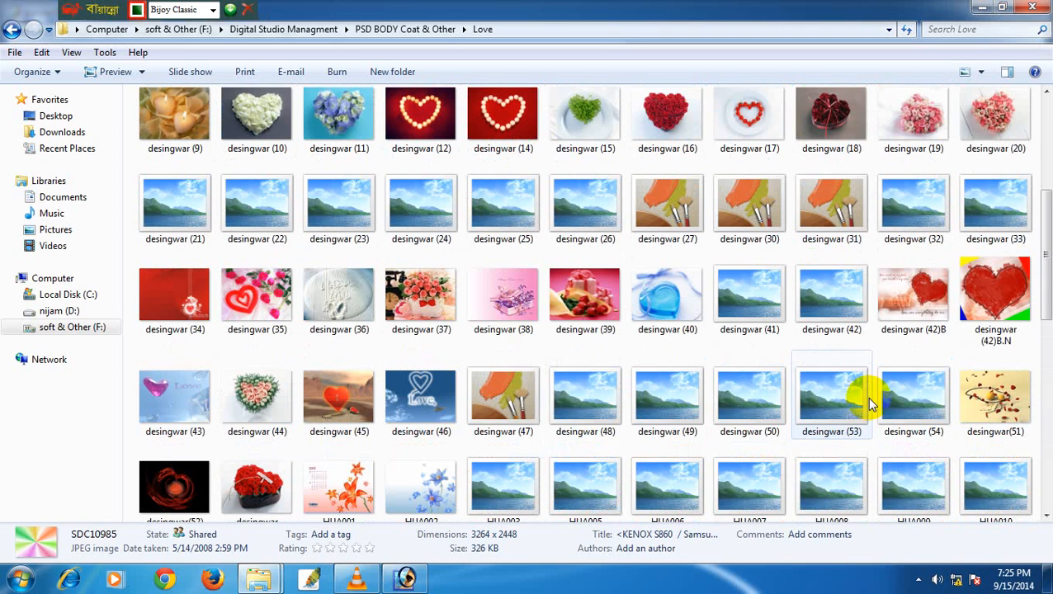
click(830, 140)
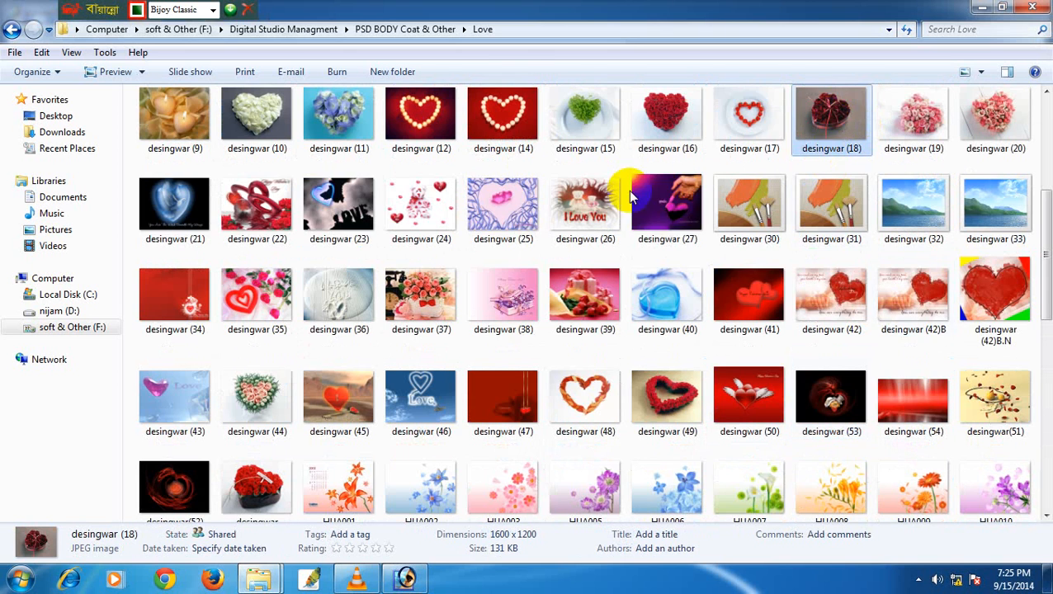
scroll(629, 196, up, 3)
click(421, 395)
click(509, 410)
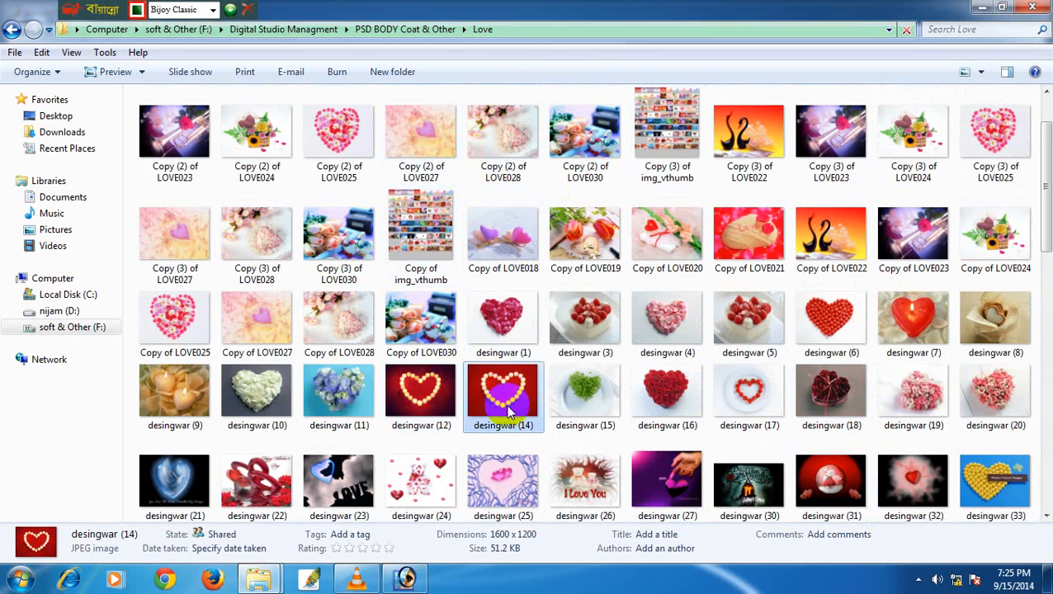
drag(509, 411, 269, 242)
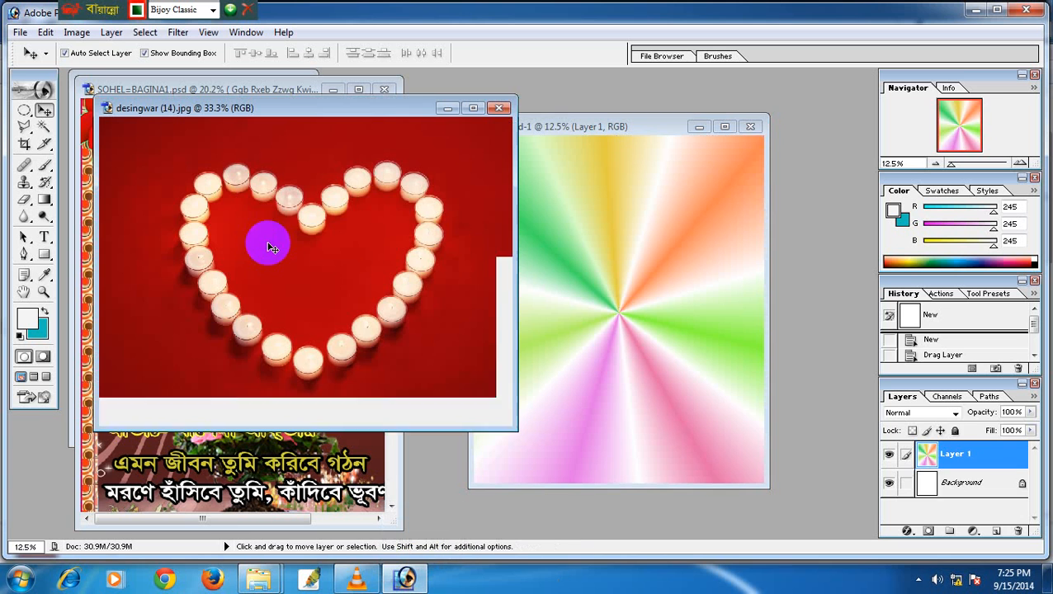
Copy a 33 px feathered oval of the candle heart into the card and shrink it to half size.
click(24, 110)
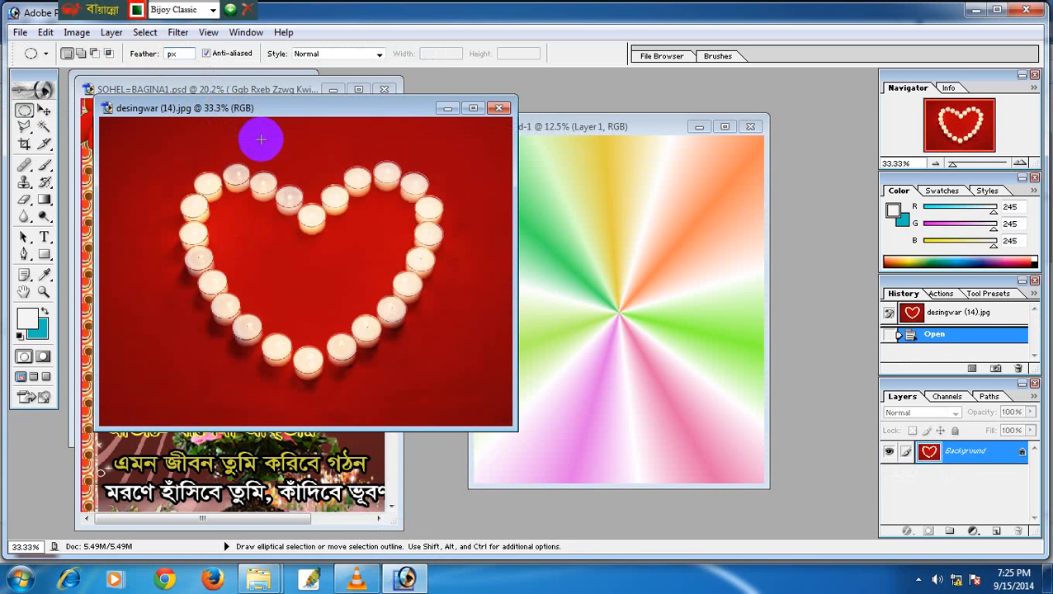
text(33)
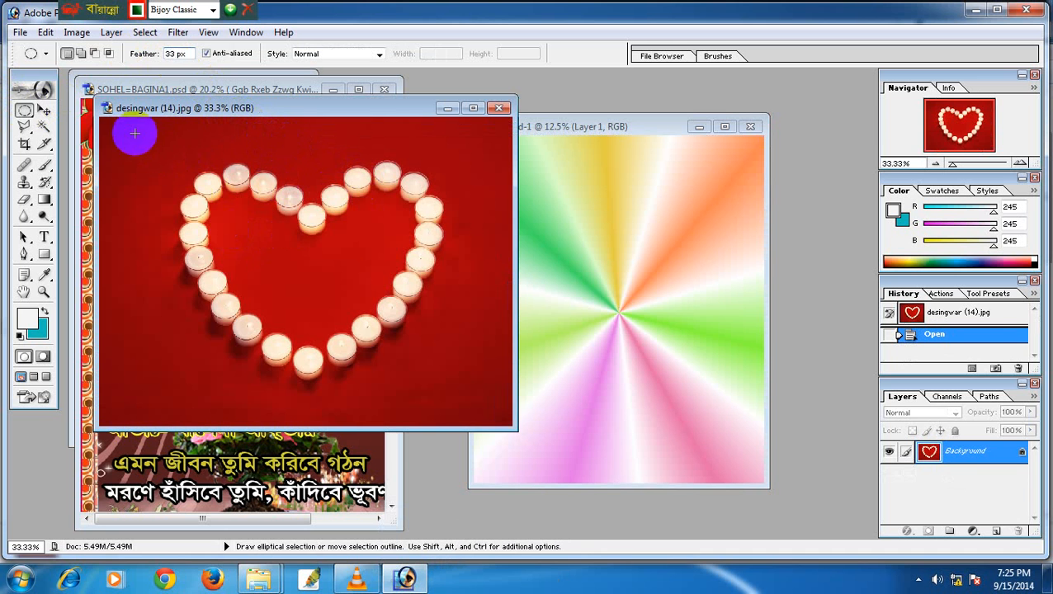
drag(367, 340, 490, 417)
click(44, 110)
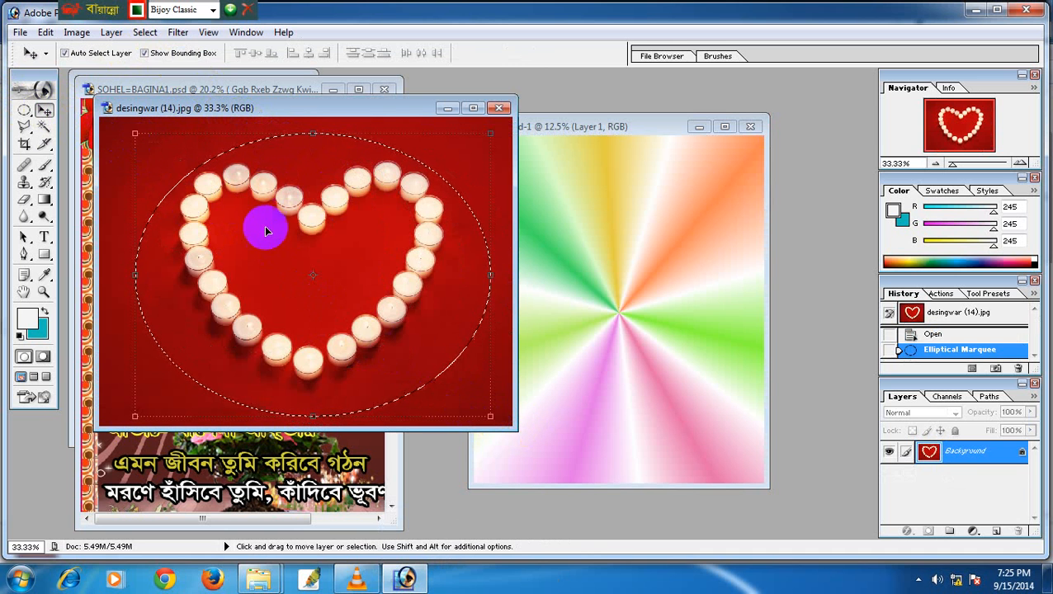
drag(430, 228, 547, 170)
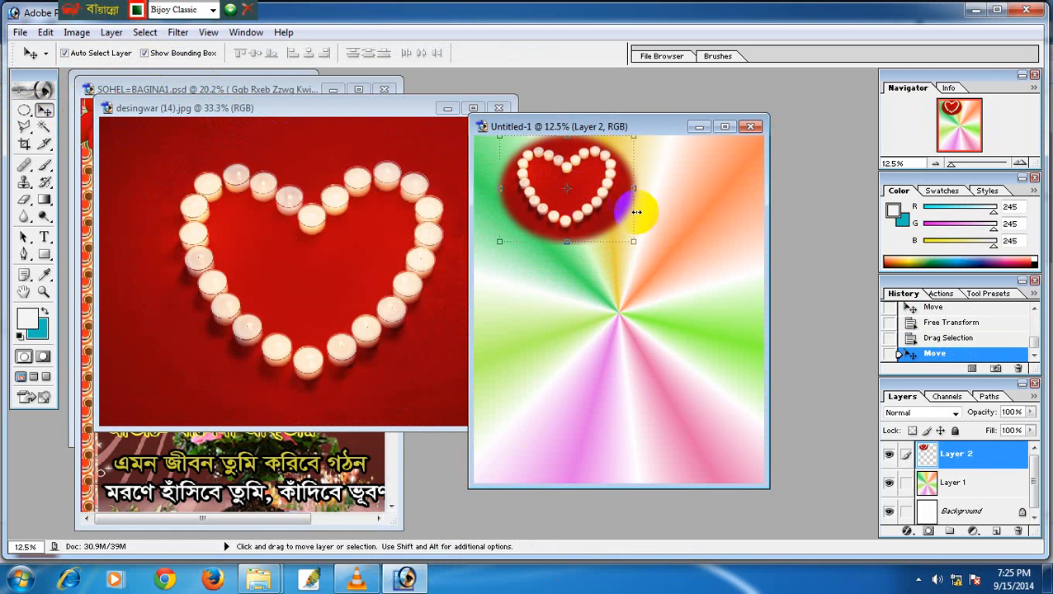
drag(634, 241, 505, 458)
key(Return)
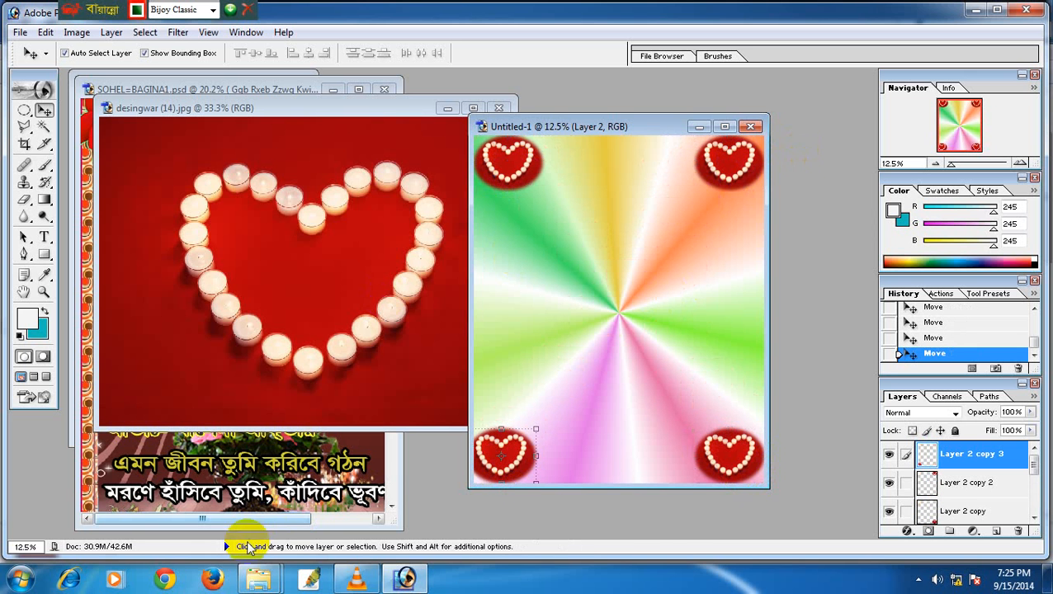
Open Copy (2) of LOVE020 from the Love folder in Photoshop.
mouse_move(258, 584)
click(298, 541)
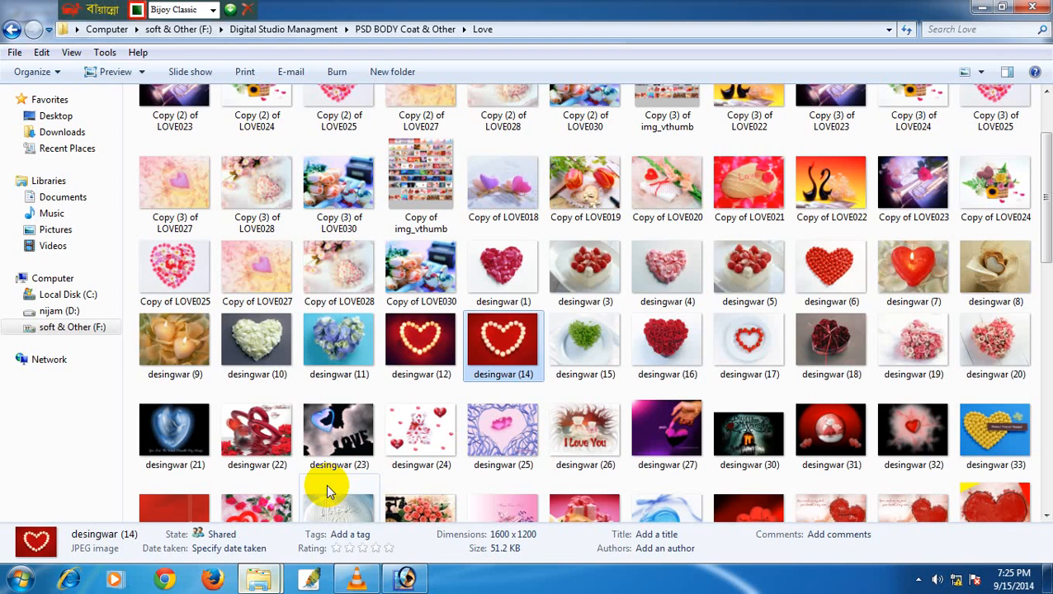
scroll(261, 216, down, 5)
scroll(322, 256, up, 7)
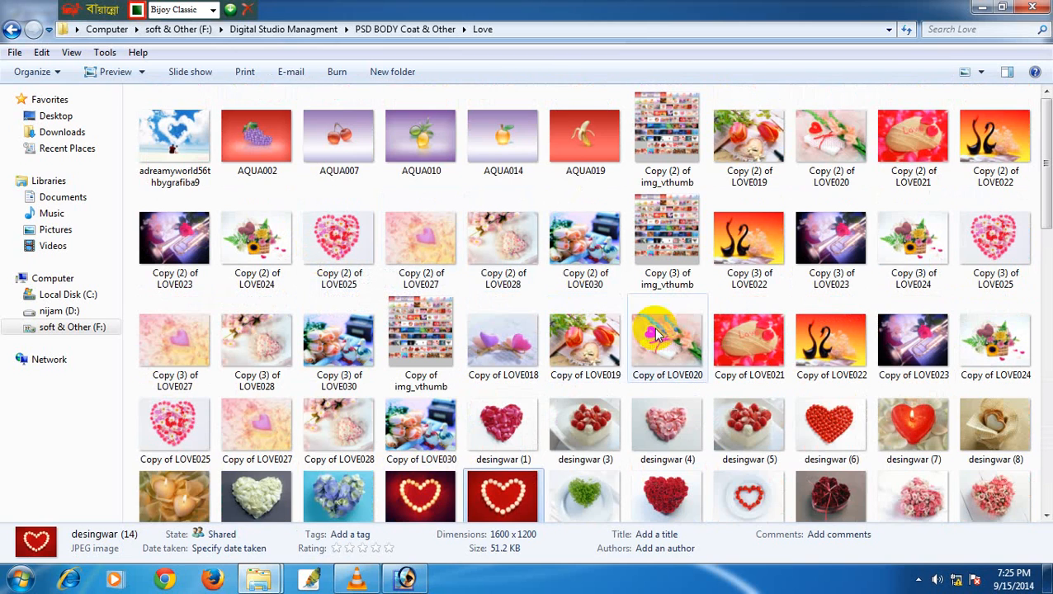
drag(830, 137, 431, 316)
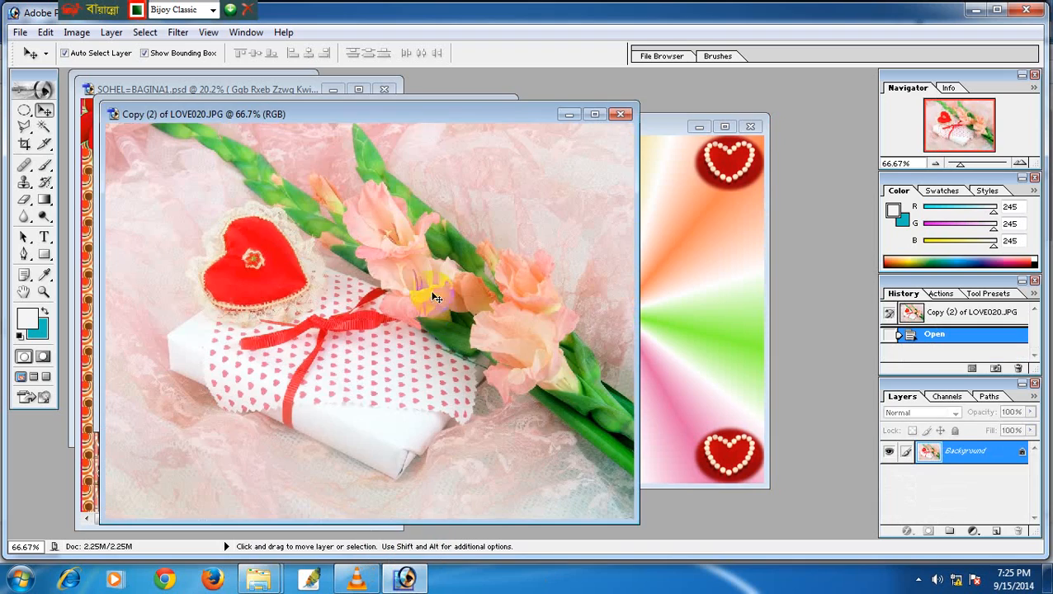
Drag the gift photo into Untitled-1, enlarge and centre it, and fade Layer 3 to 52% opacity.
drag(254, 220, 583, 286)
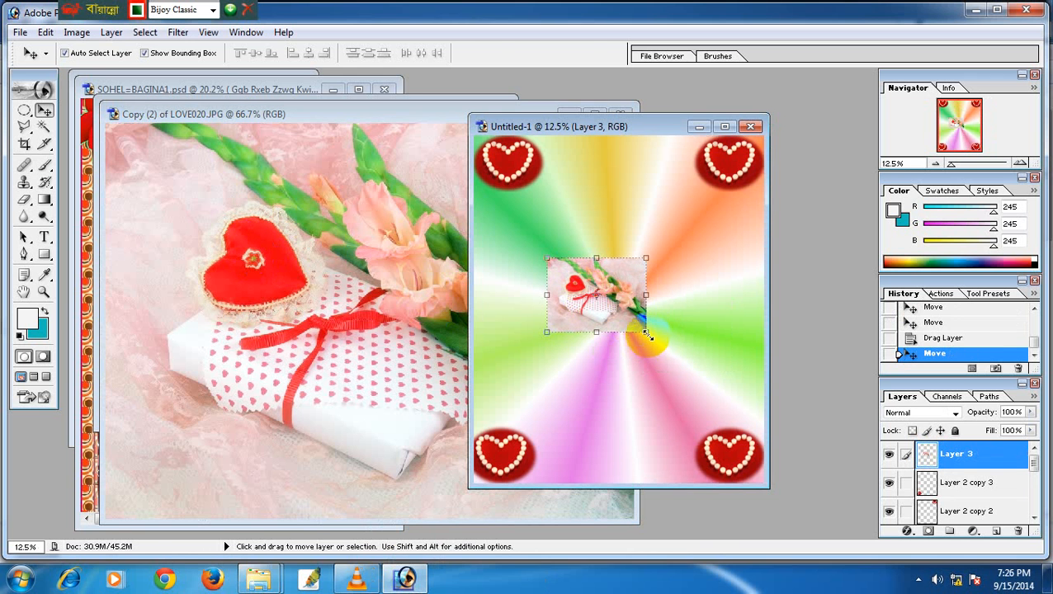
drag(646, 332, 731, 396)
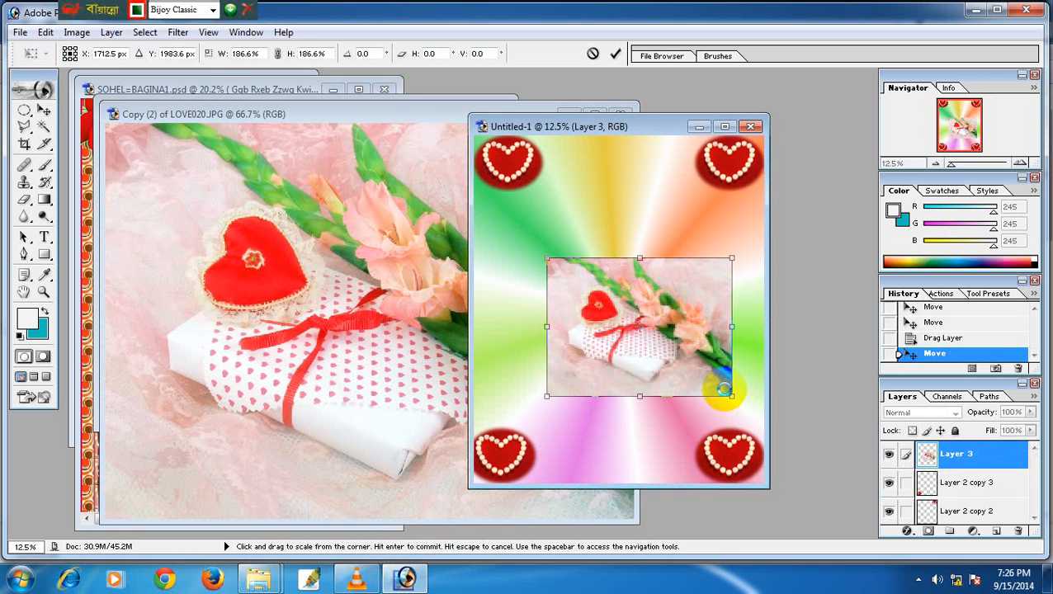
key(Return)
drag(673, 361, 649, 341)
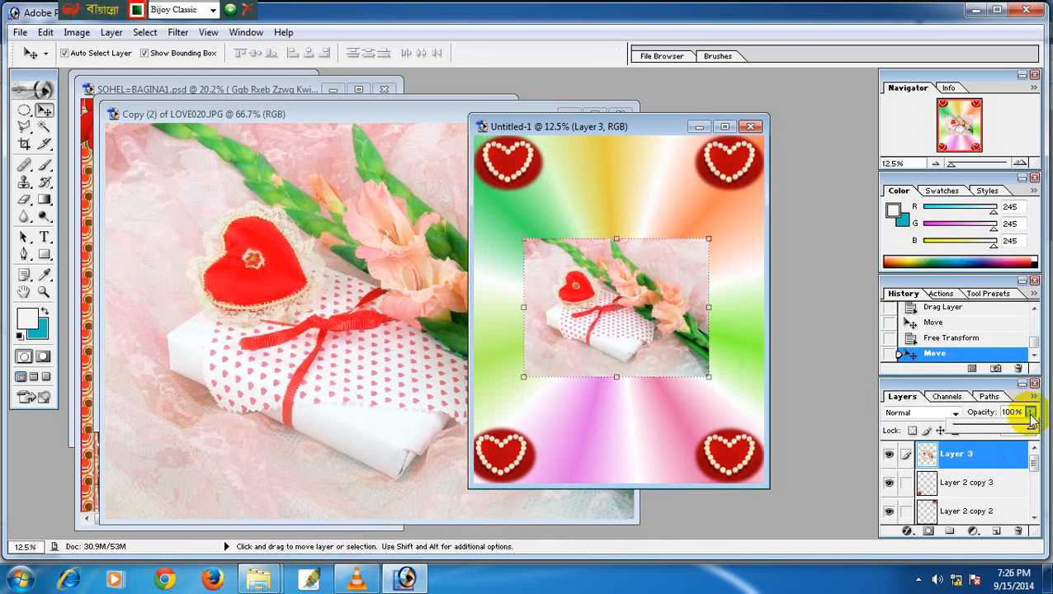
drag(1033, 434, 994, 433)
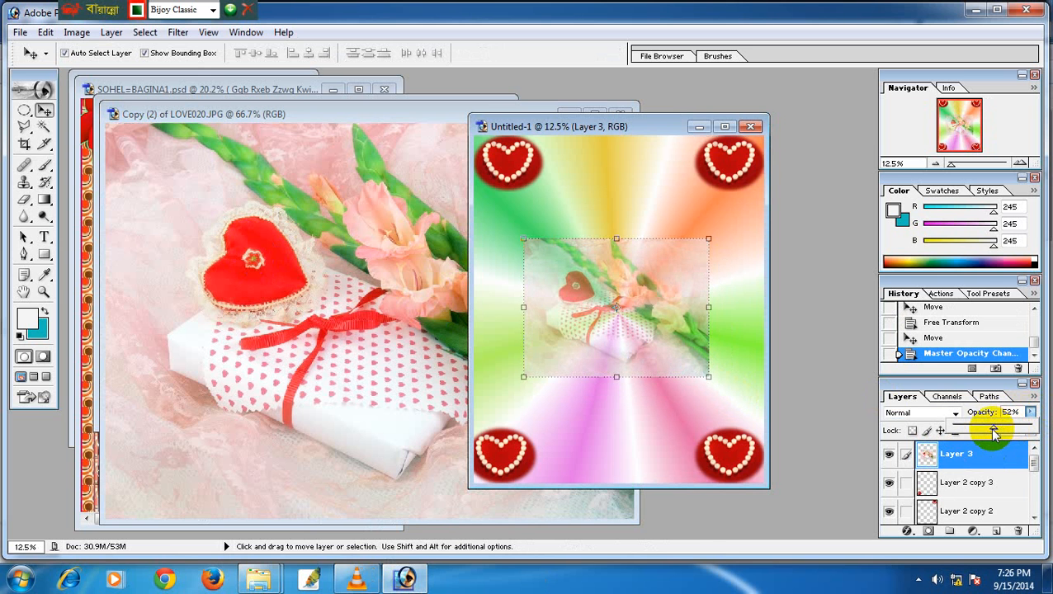
drag(636, 348, 637, 344)
click(628, 403)
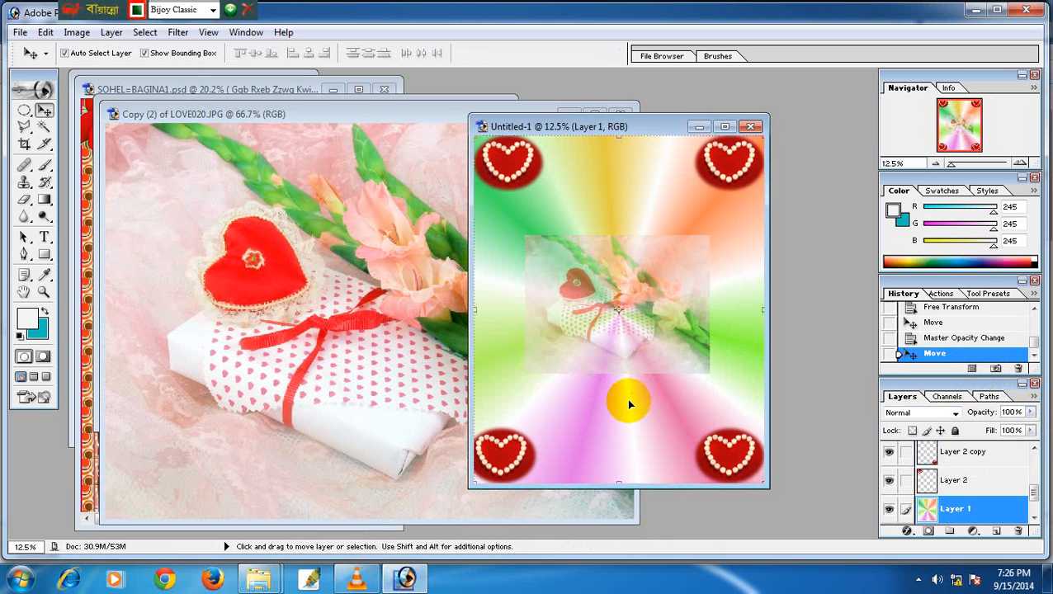
Select Layer 3, the gift photo, and nudge it slightly.
click(25, 111)
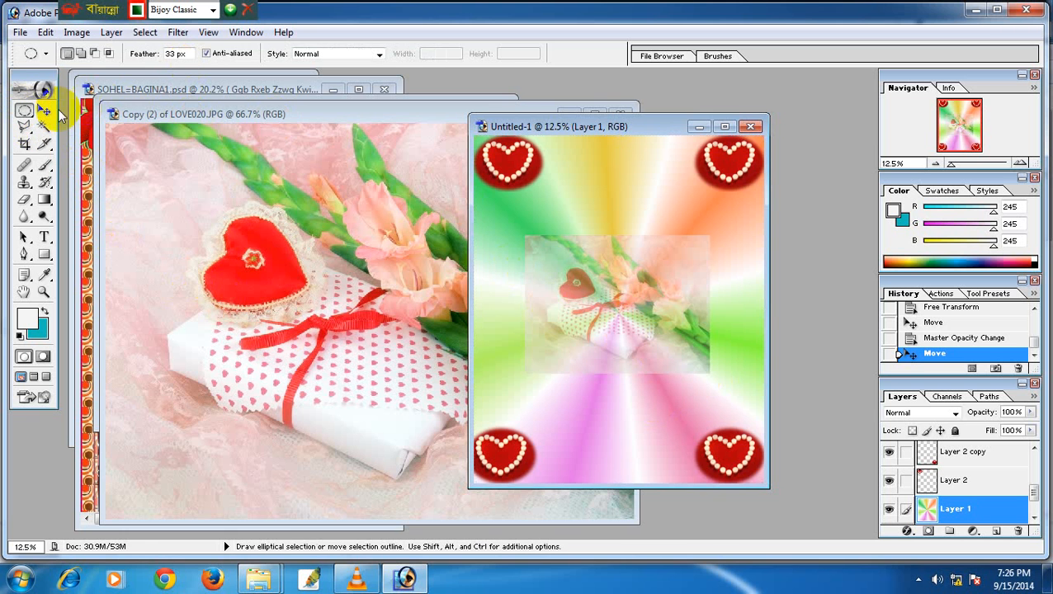
click(45, 111)
right_click(612, 272)
click(640, 286)
mouse_move(637, 284)
mouse_down()
mouse_move(641, 299)
mouse_move(632, 277)
mouse_up()
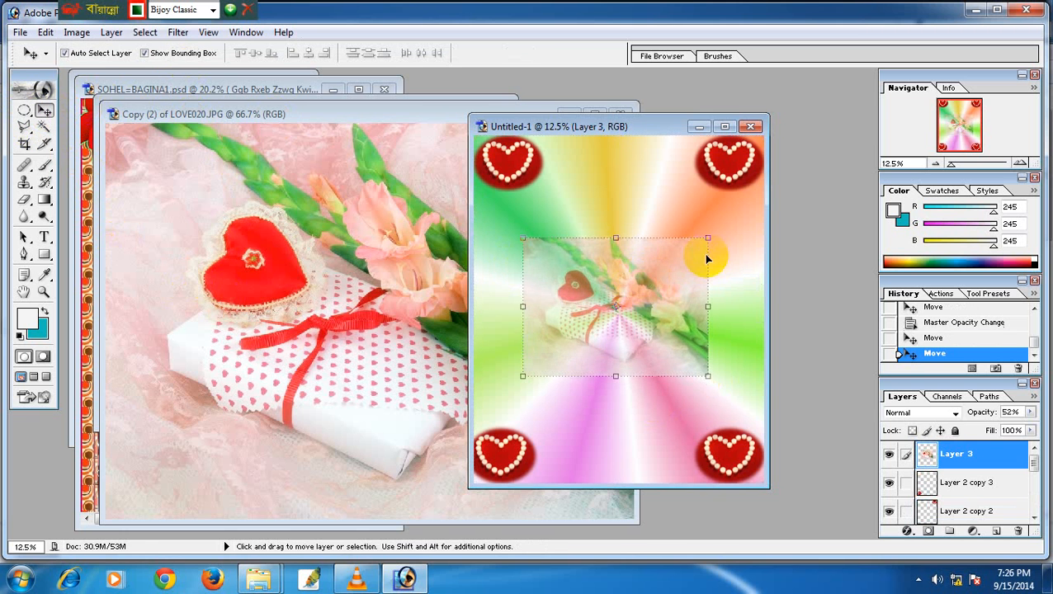
Delete the photo's edges using soft oval selections so it fades into the background.
click(24, 111)
drag(678, 212, 745, 281)
drag(711, 251, 522, 372)
key(Delete)
key(Delete)
key(Delete)
click(526, 330)
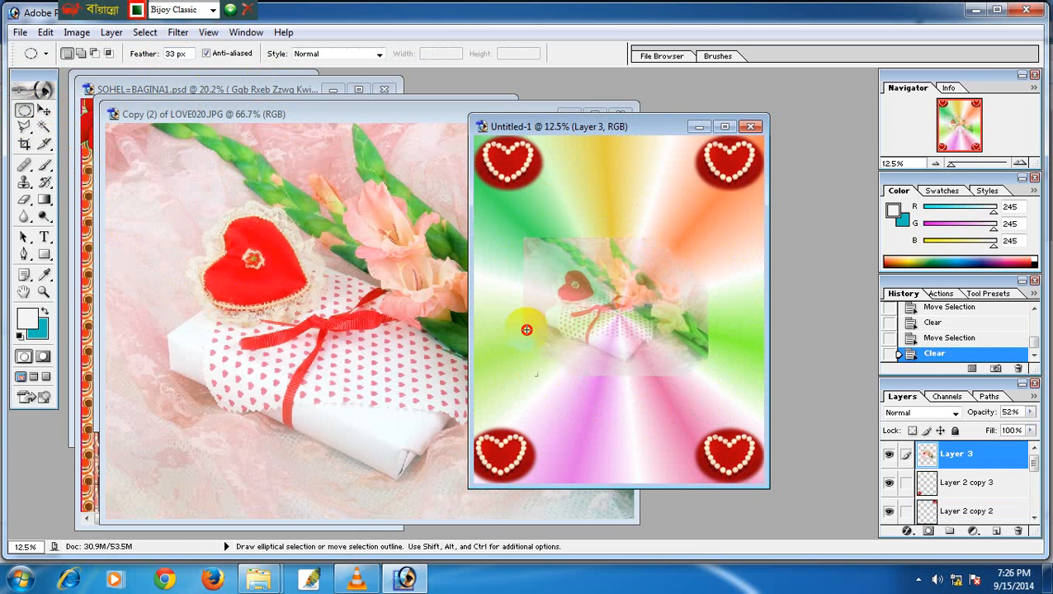
mouse_move(521, 309)
mouse_down()
mouse_move(461, 241)
mouse_move(519, 259)
mouse_move(569, 228)
mouse_move(559, 222)
mouse_move(471, 413)
mouse_up()
key(Delete)
key(Delete)
drag(534, 262, 525, 265)
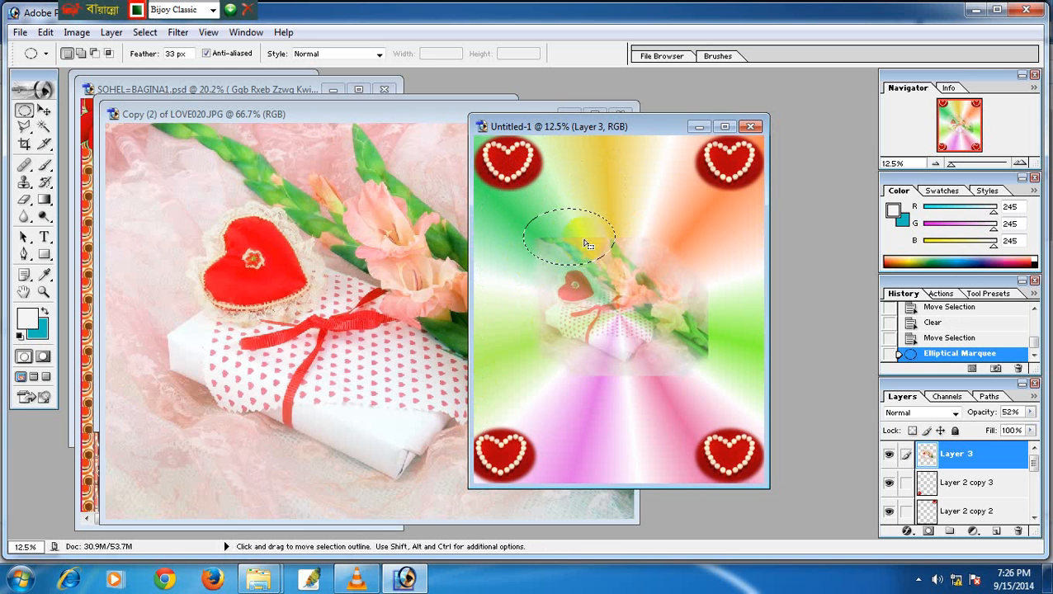
drag(585, 216, 588, 384)
key(Delete)
key(Delete)
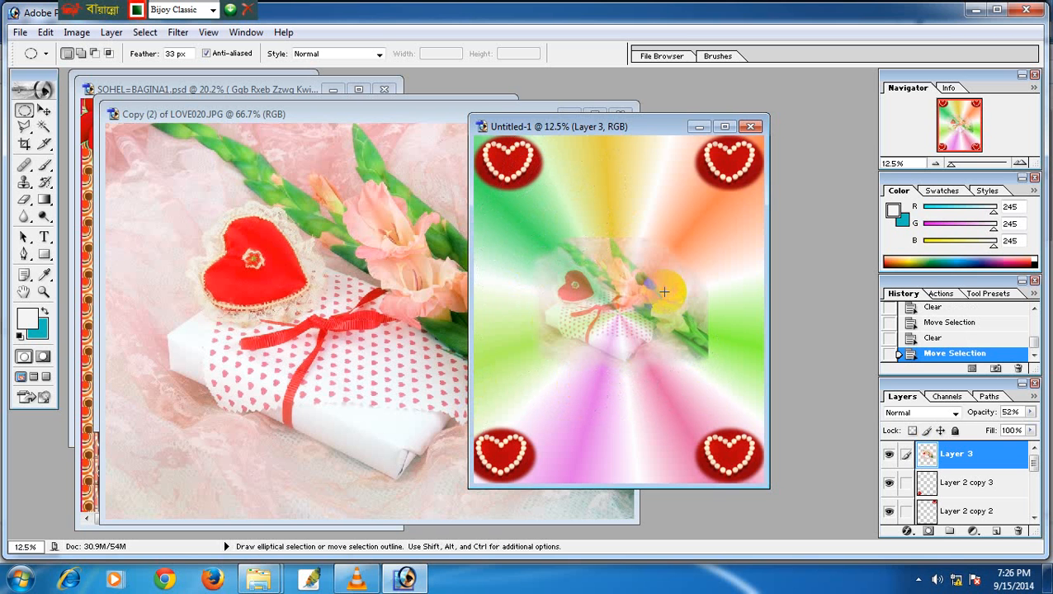
click(663, 292)
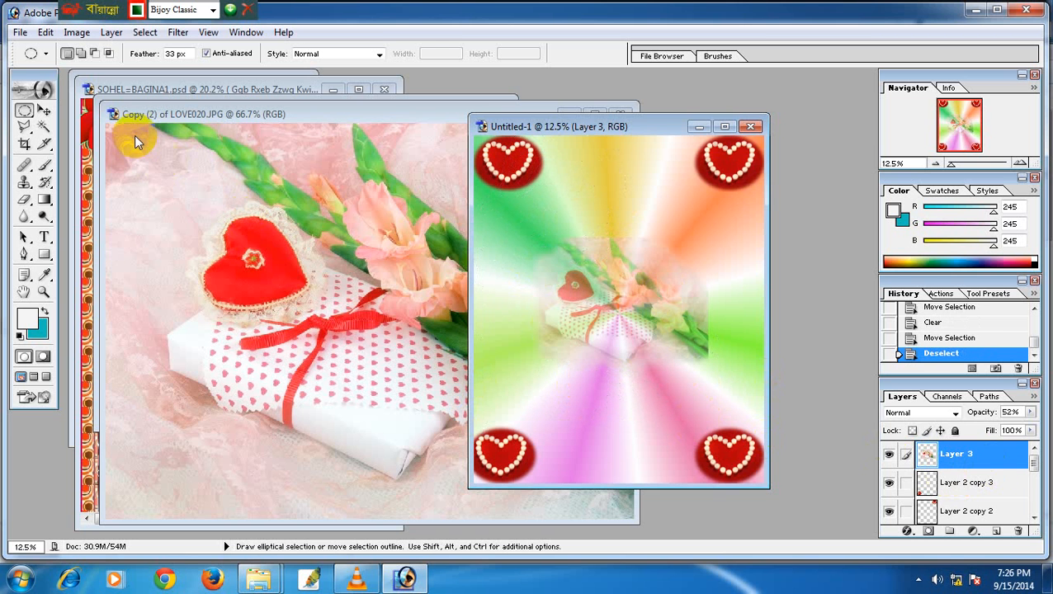
Compare the layer on and off, then enlarge the gift photo slightly and shift it left and down.
click(45, 111)
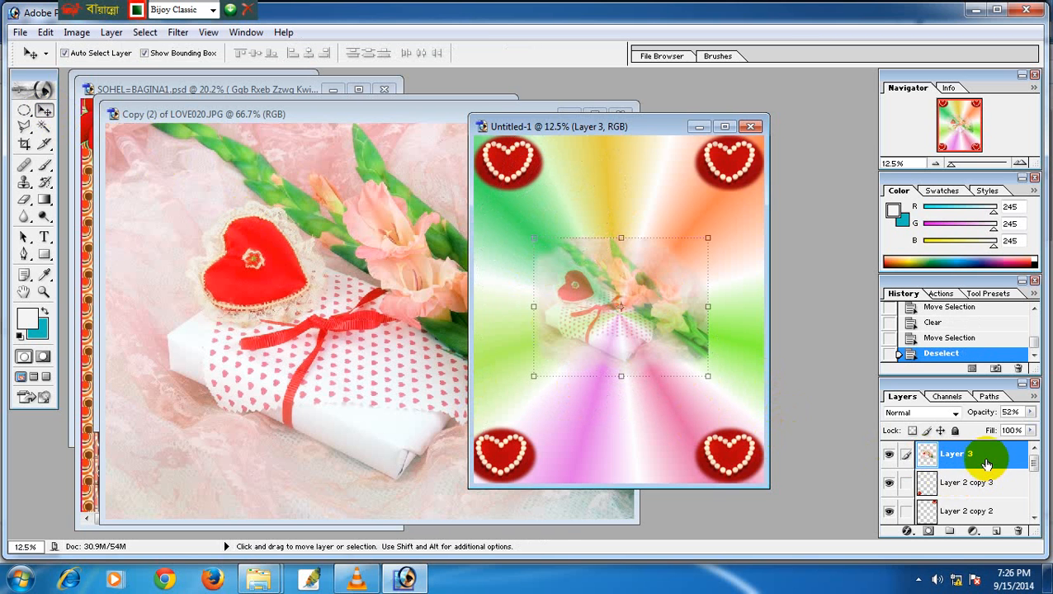
click(890, 456)
click(889, 458)
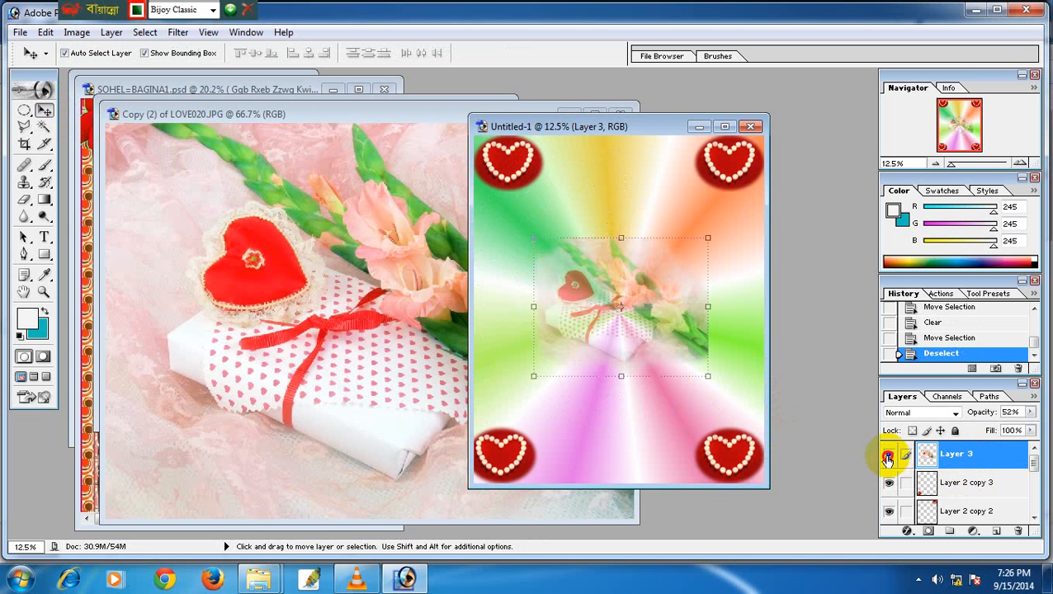
click(889, 457)
click(889, 456)
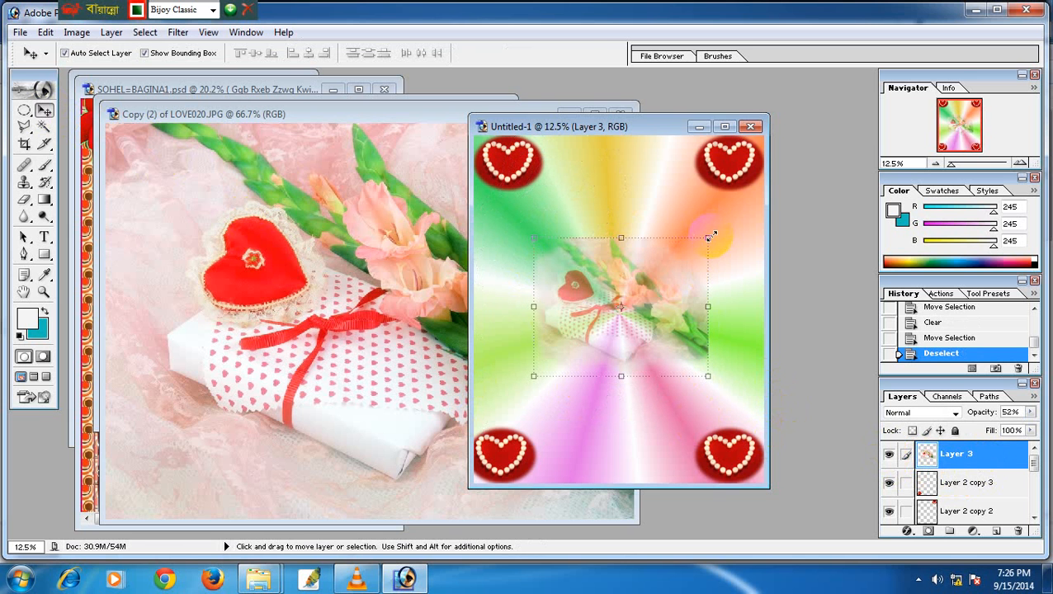
drag(710, 237, 732, 221)
key(Return)
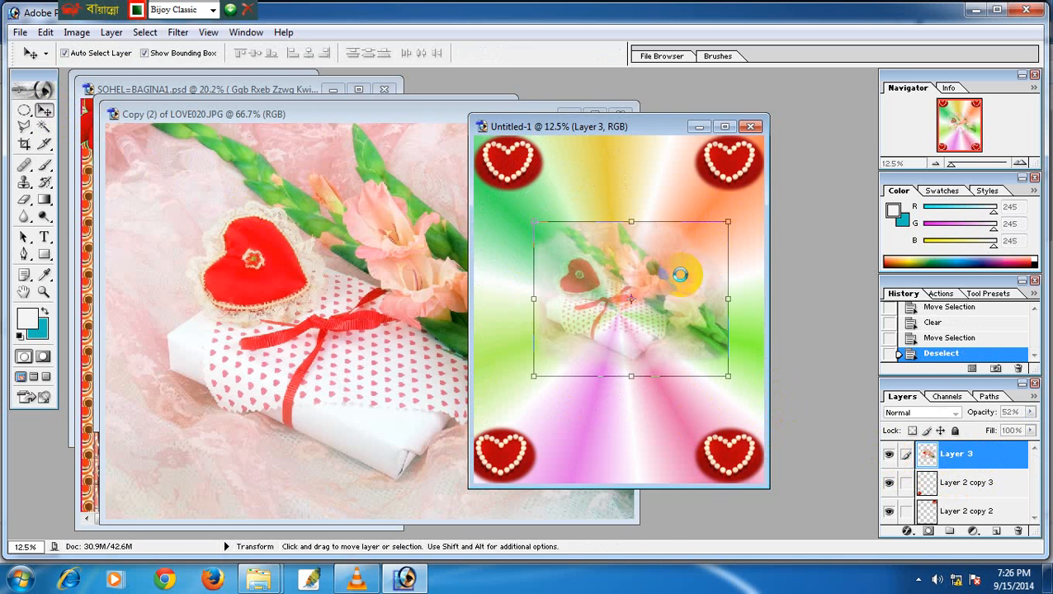
drag(661, 292, 648, 301)
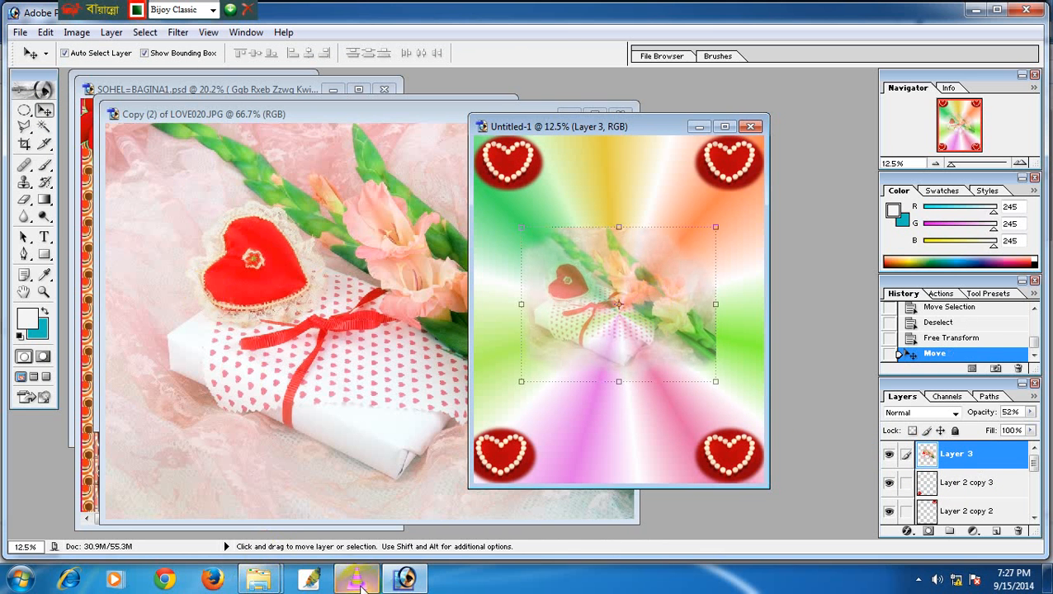
Go from the Love folder back to PSD BODY Coat & Other and into Frame Collection > 10R Fram.
mouse_move(258, 584)
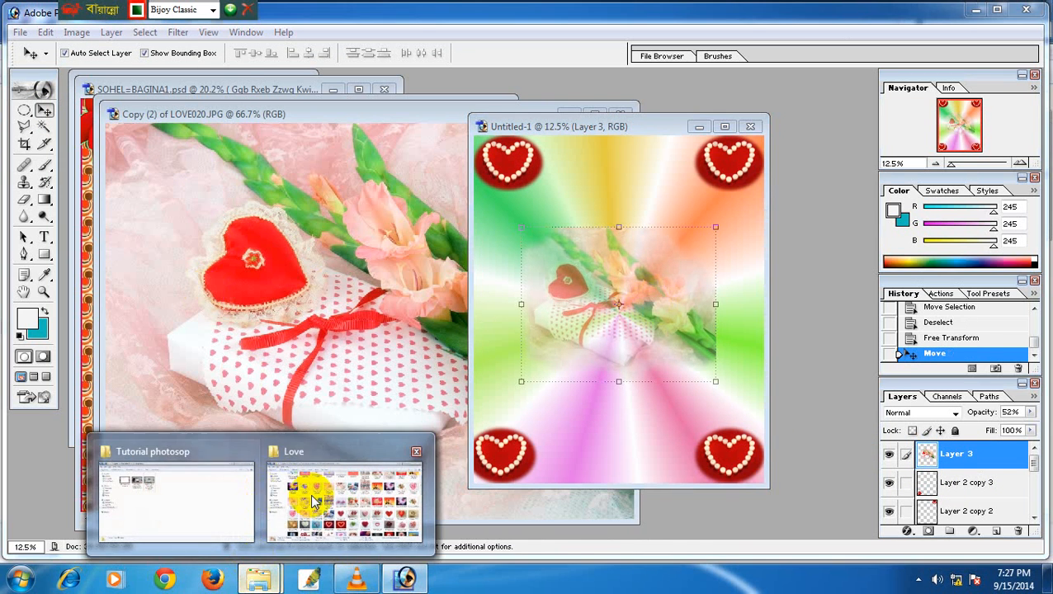
click(318, 482)
scroll(287, 238, up, 1)
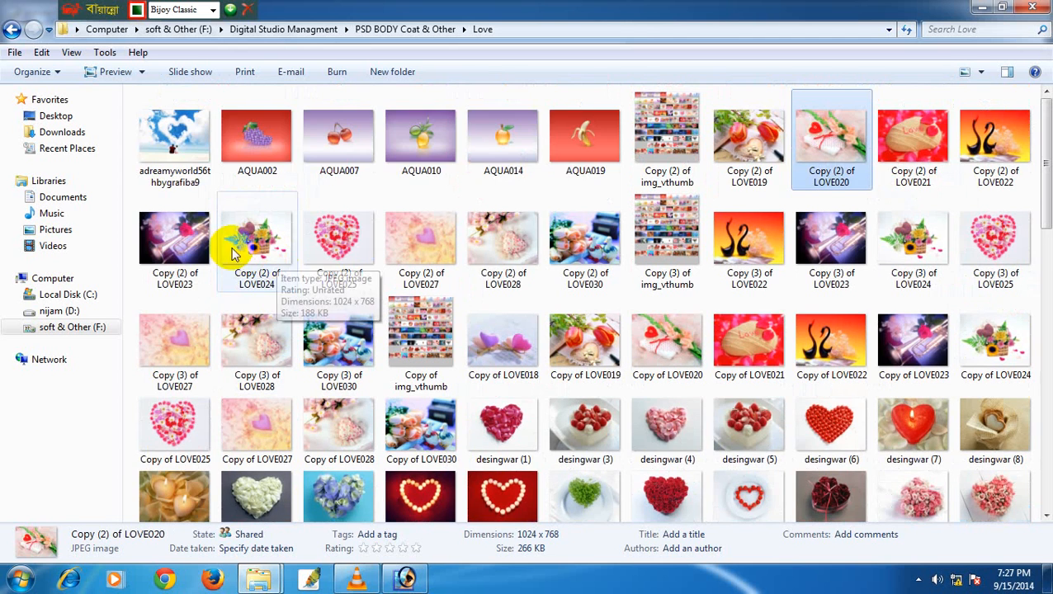
click(10, 30)
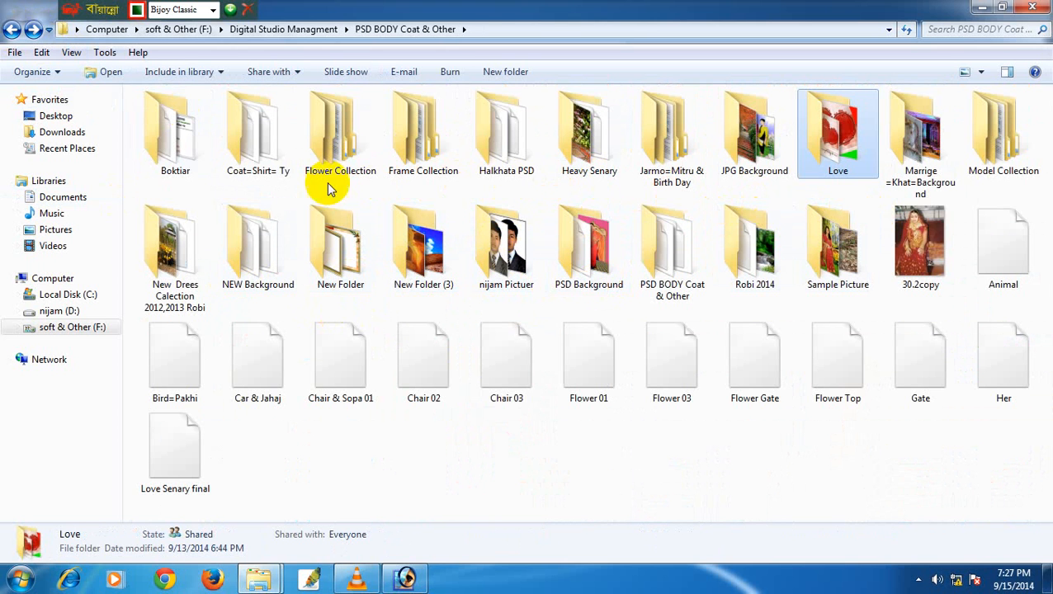
double_click(413, 162)
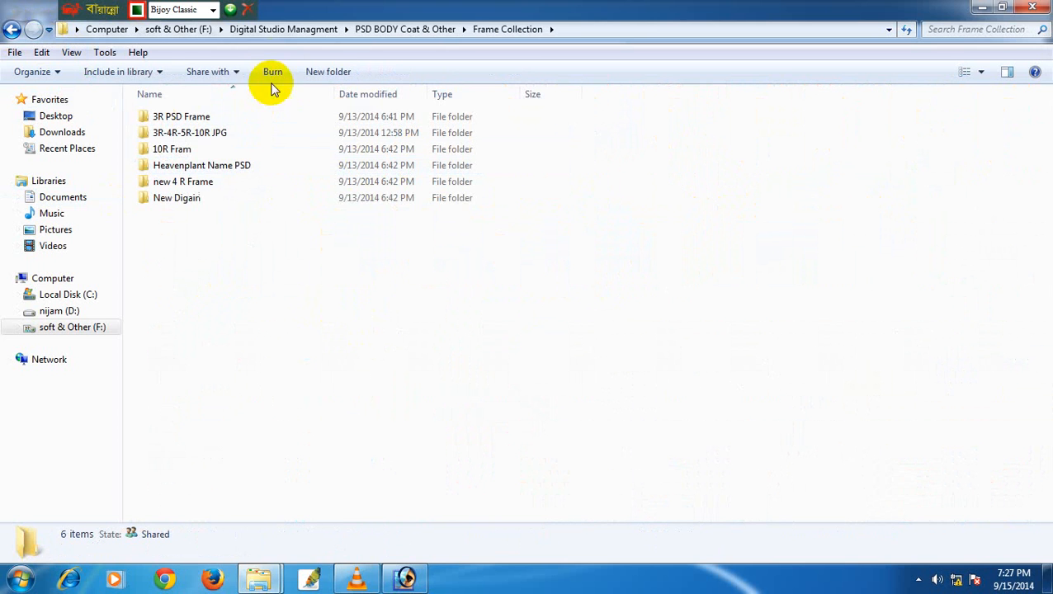
click(175, 154)
double_click(175, 153)
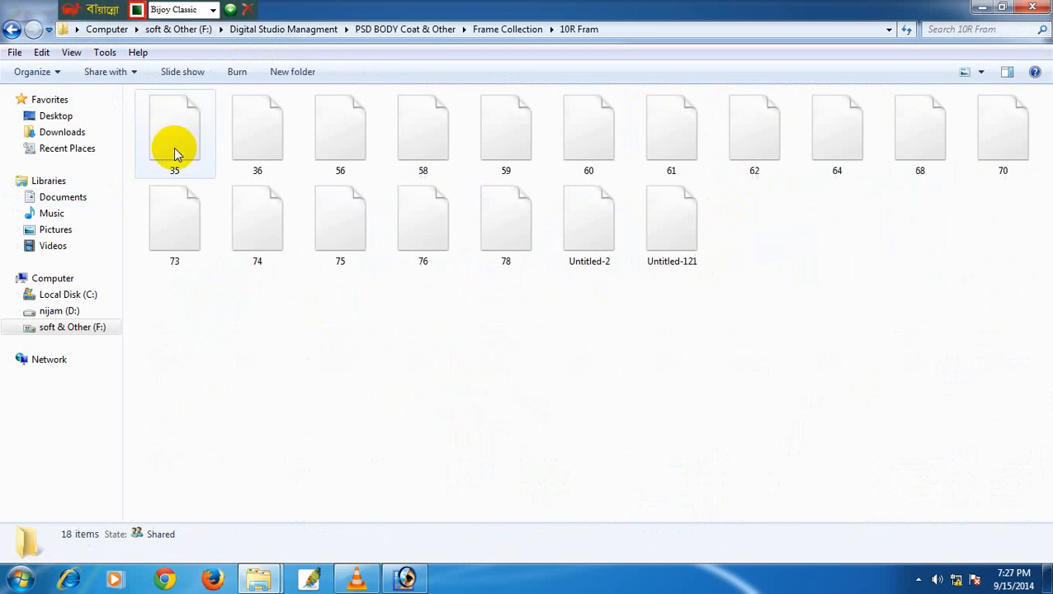
Open frame file 58 and copy the pink frame into the card as Layer 4, aligned to the edges.
drag(437, 164, 452, 365)
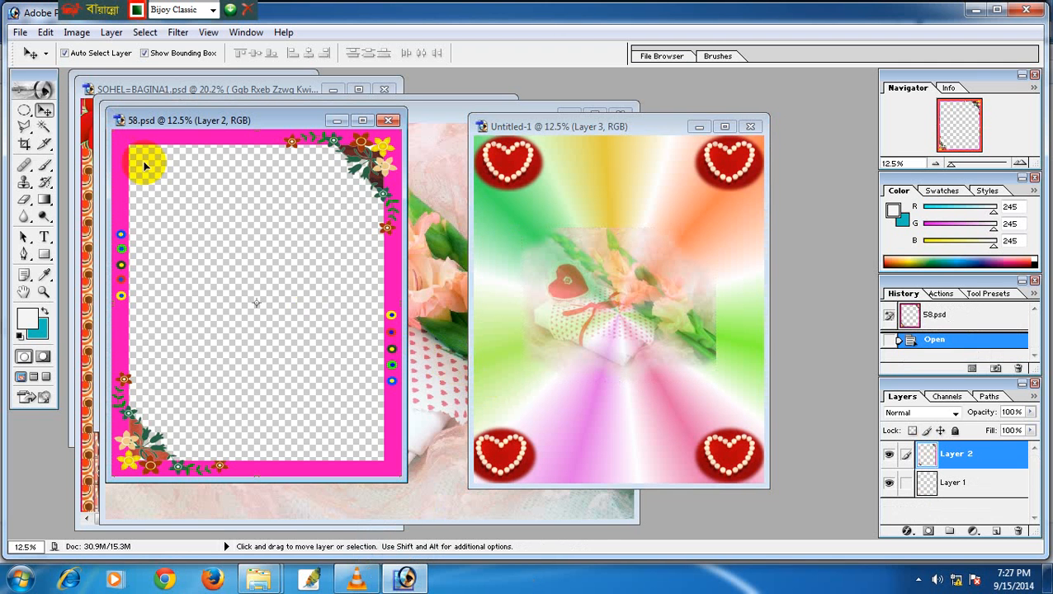
drag(122, 134, 609, 201)
click(725, 126)
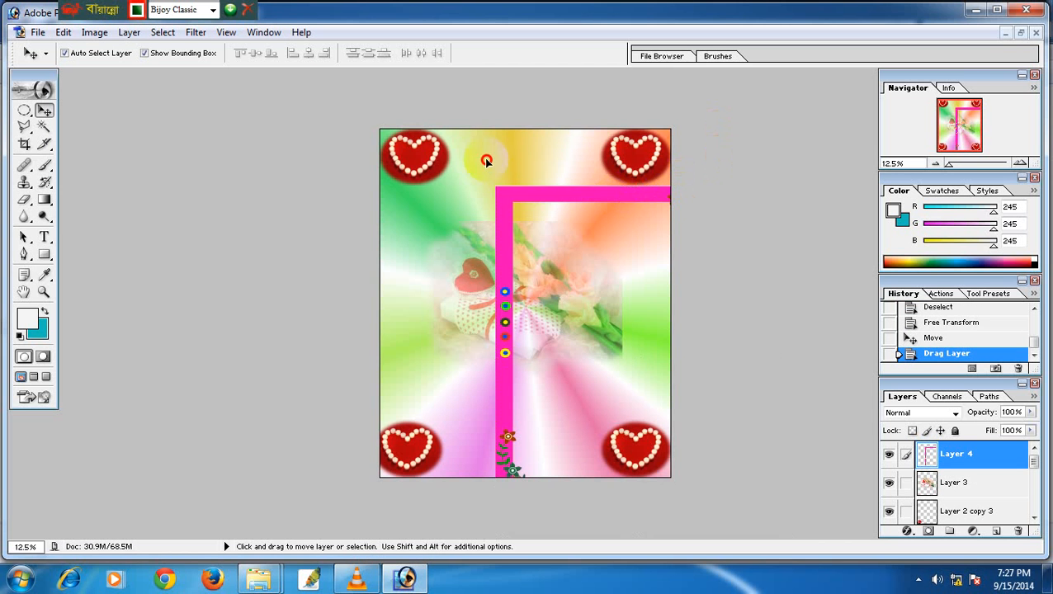
drag(486, 161, 497, 139)
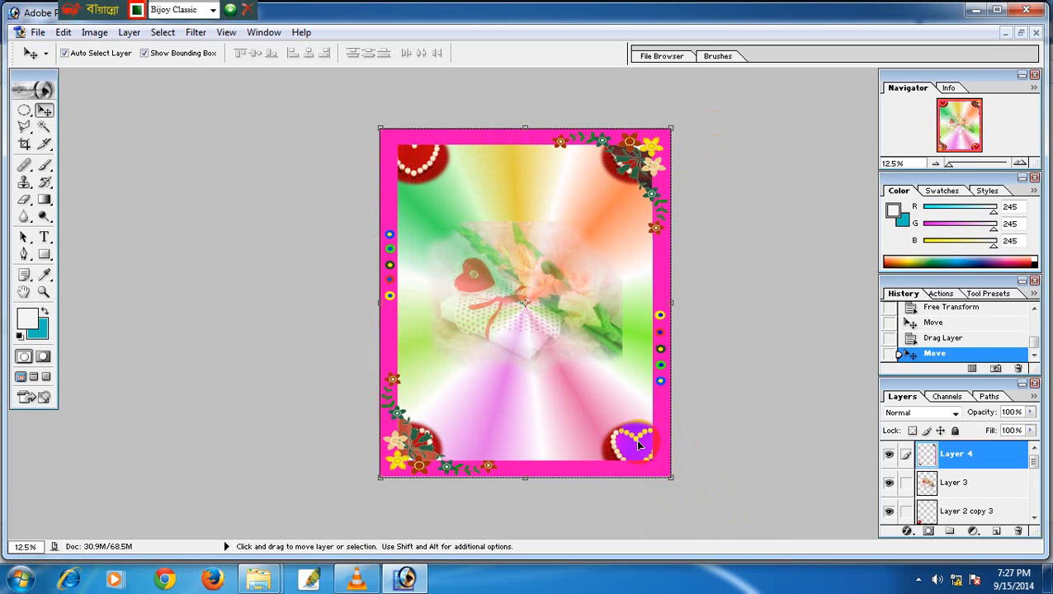
Select Layer 2, the top-left heart, and bring it to the front above the frame.
right_click(429, 169)
click(466, 176)
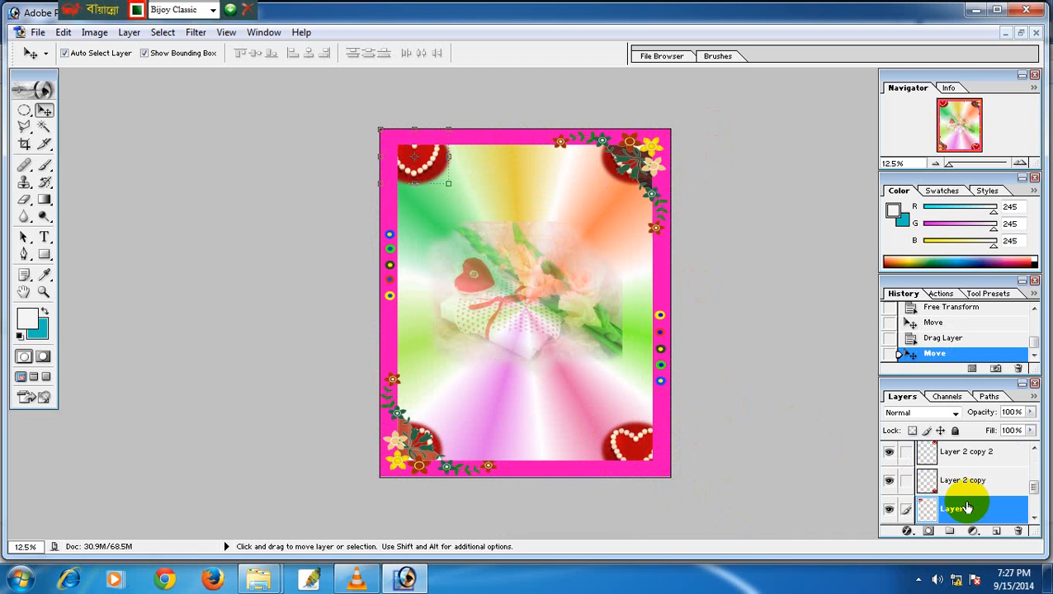
drag(971, 513, 967, 447)
scroll(1020, 509, up, 3)
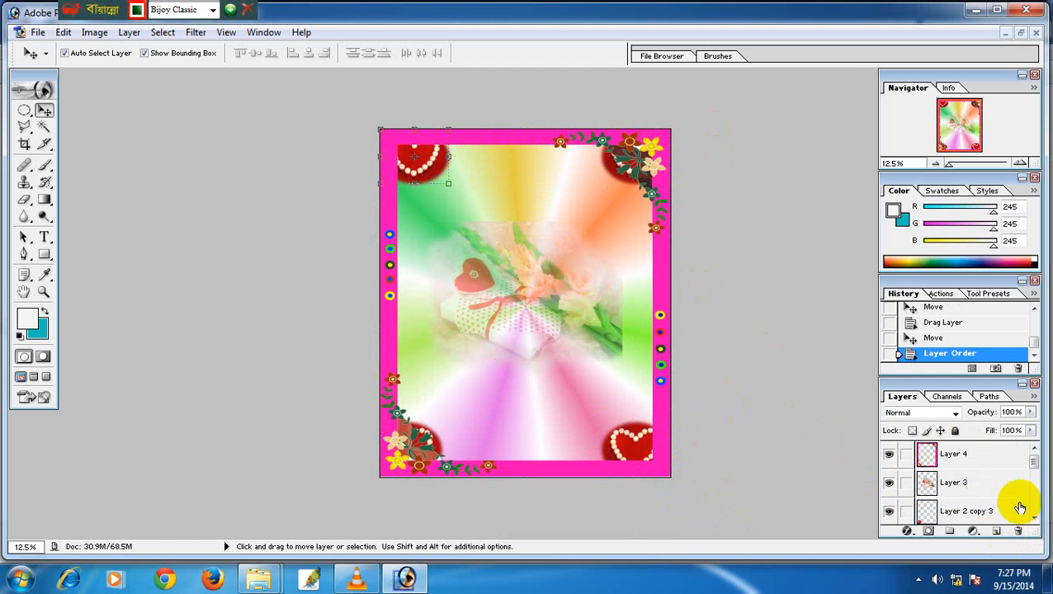
scroll(980, 513, down, 2)
drag(963, 489, 981, 457)
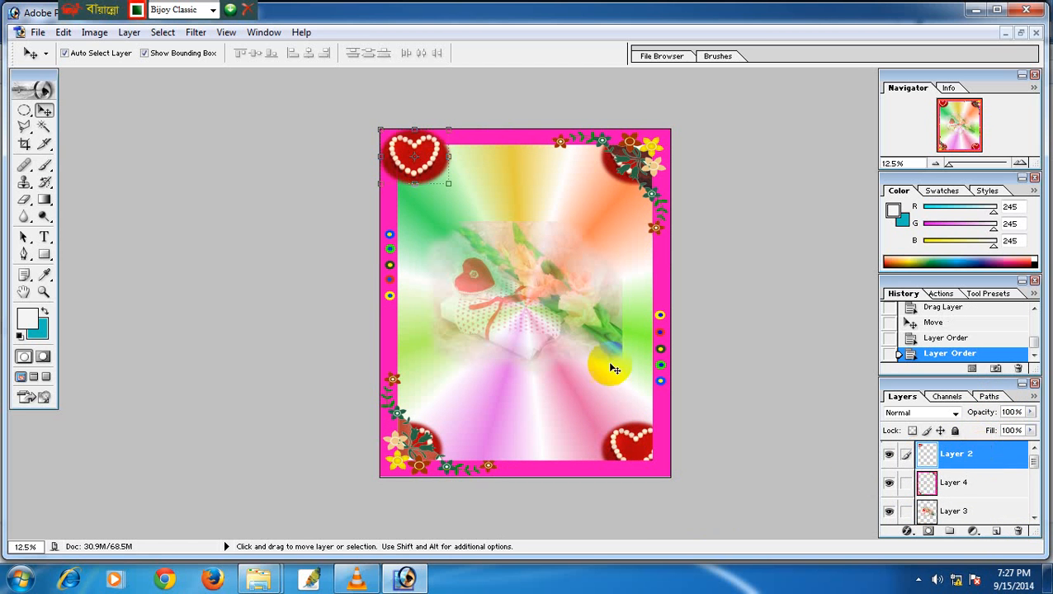
drag(418, 140, 449, 180)
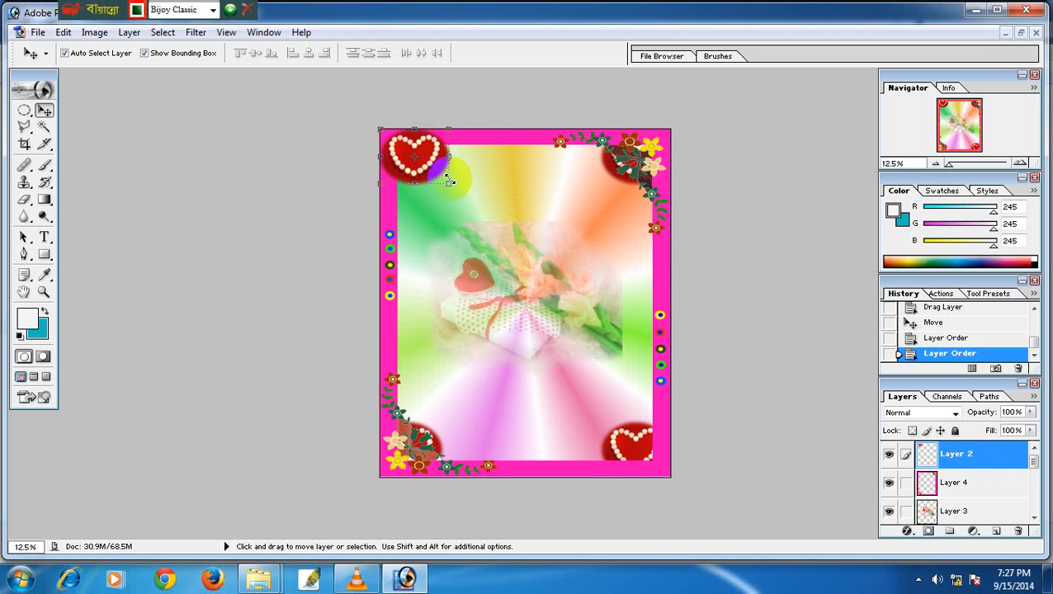
key(ctrl+z)
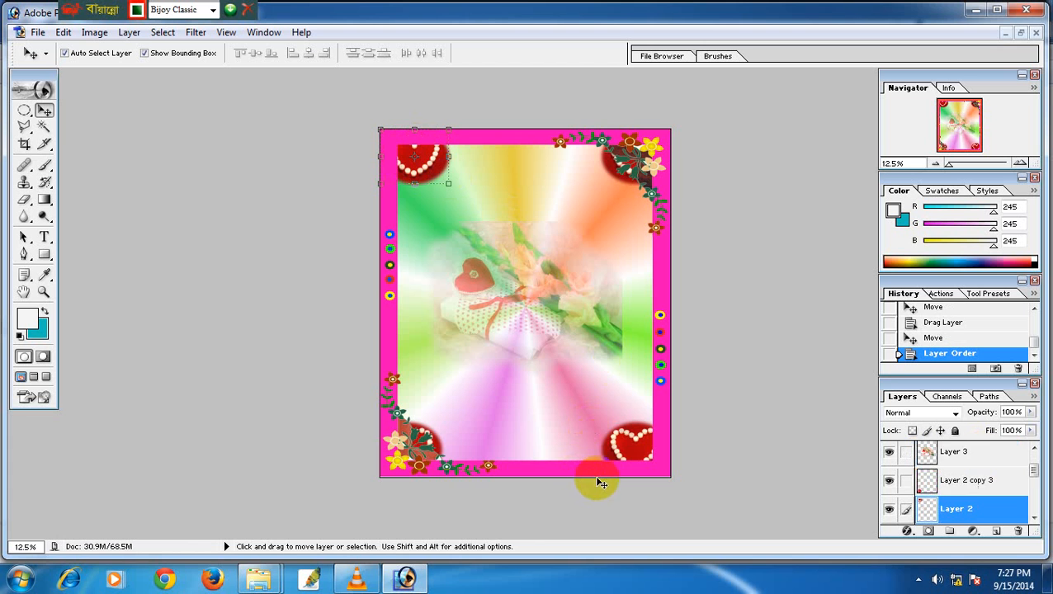
key(ctrl+shift+bracketright)
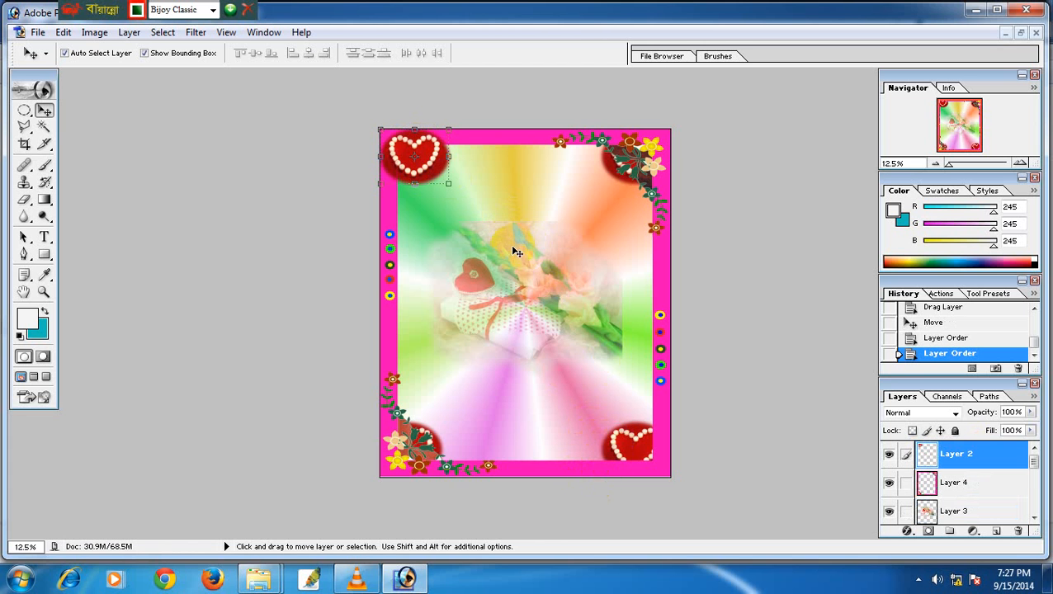
Type the title জম্ম দিন near the card top in dark red 660000.
click(24, 110)
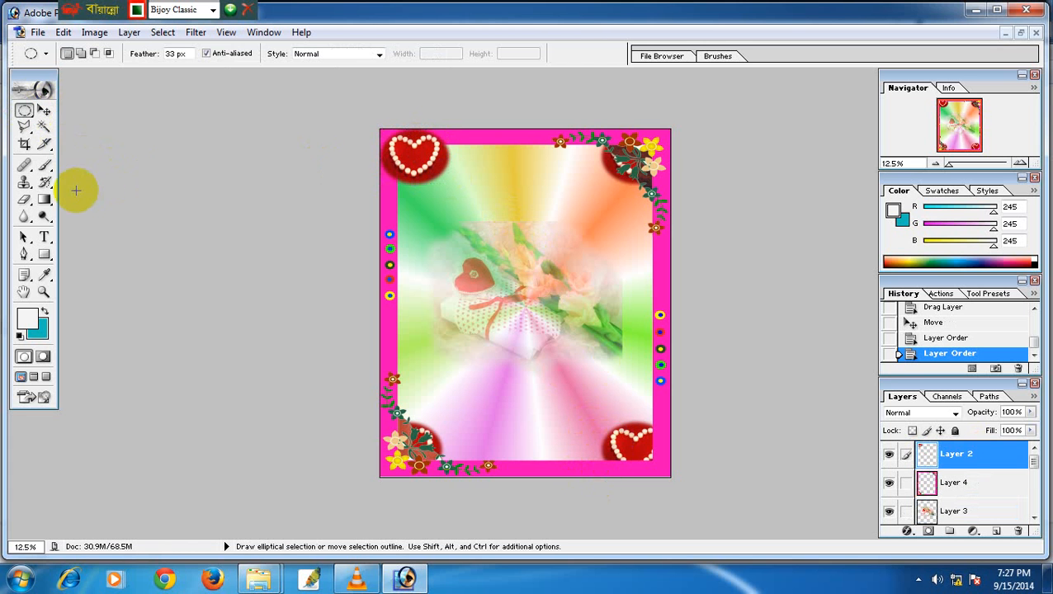
click(44, 238)
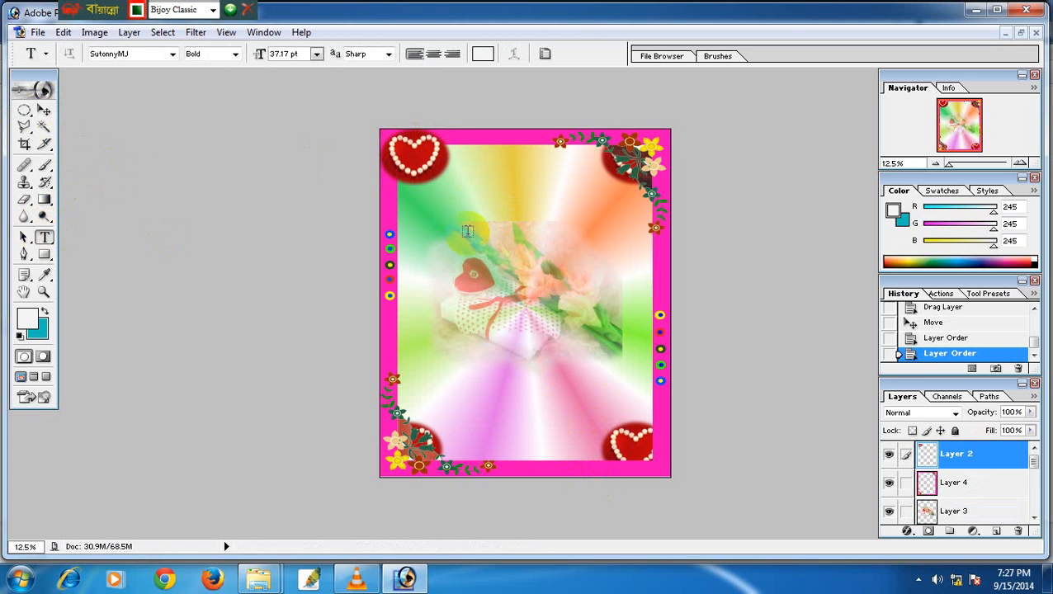
click(463, 183)
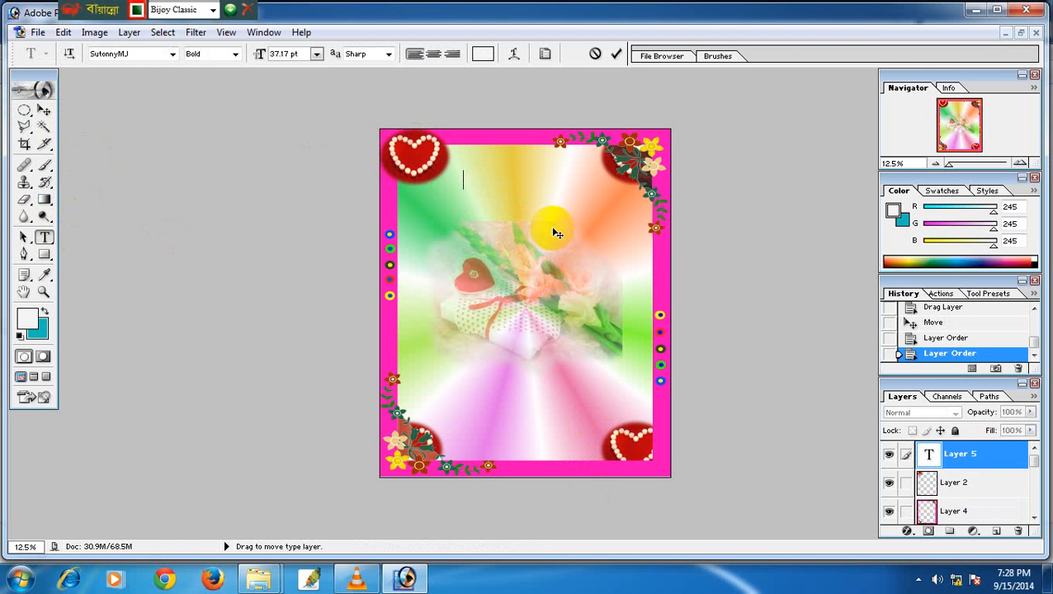
click(483, 54)
drag(744, 372, 748, 401)
click(909, 272)
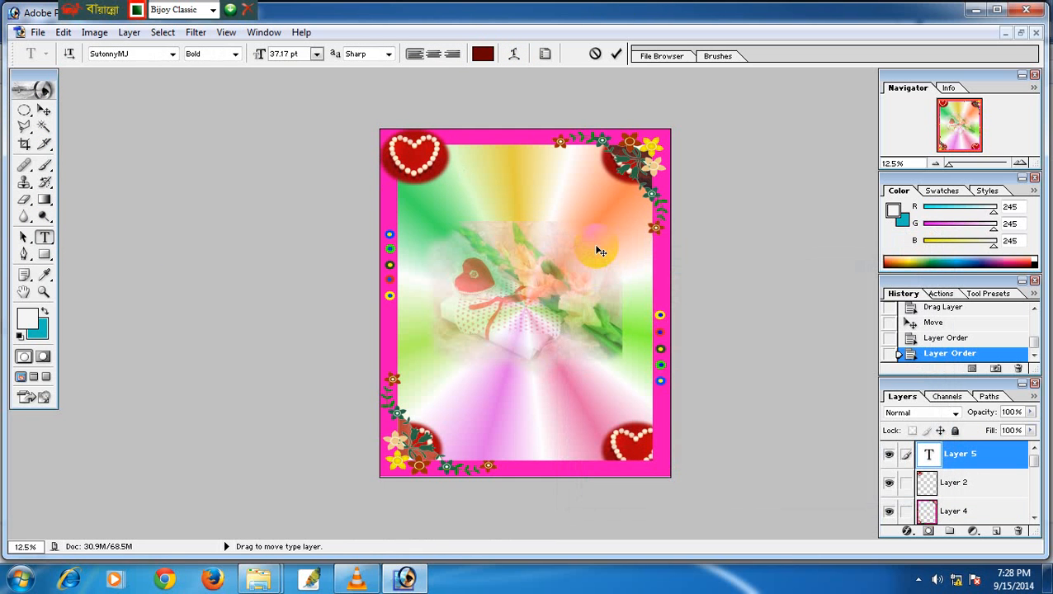
text(জম)
text(্ম দি;ন)
key(BackSpace)
key(BackSpace)
text(ন)
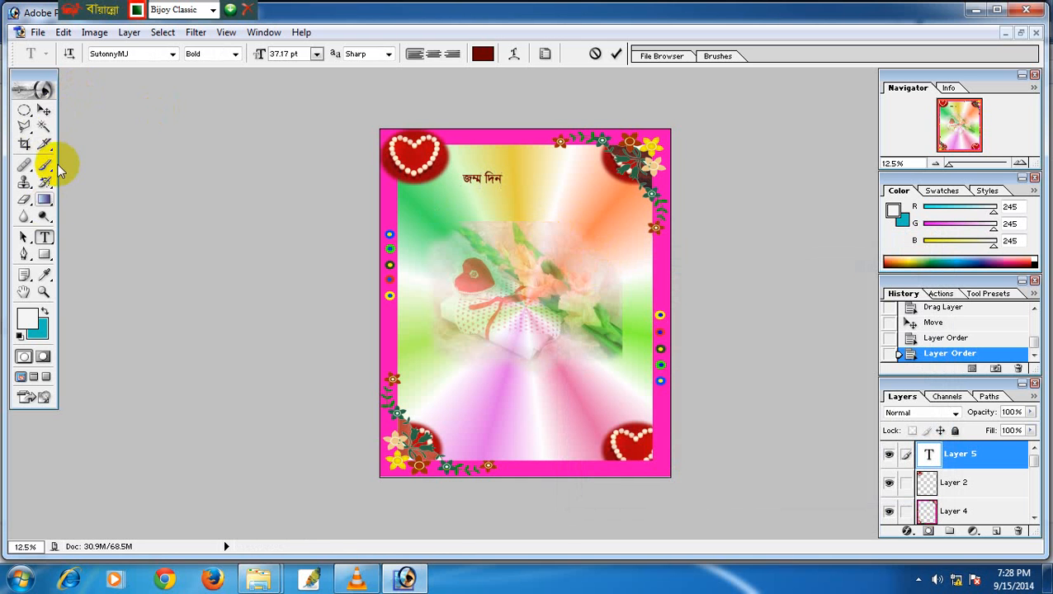
click(44, 110)
Enlarge the জম্ম দিন title across the top of the card with Free Transform.
click(43, 237)
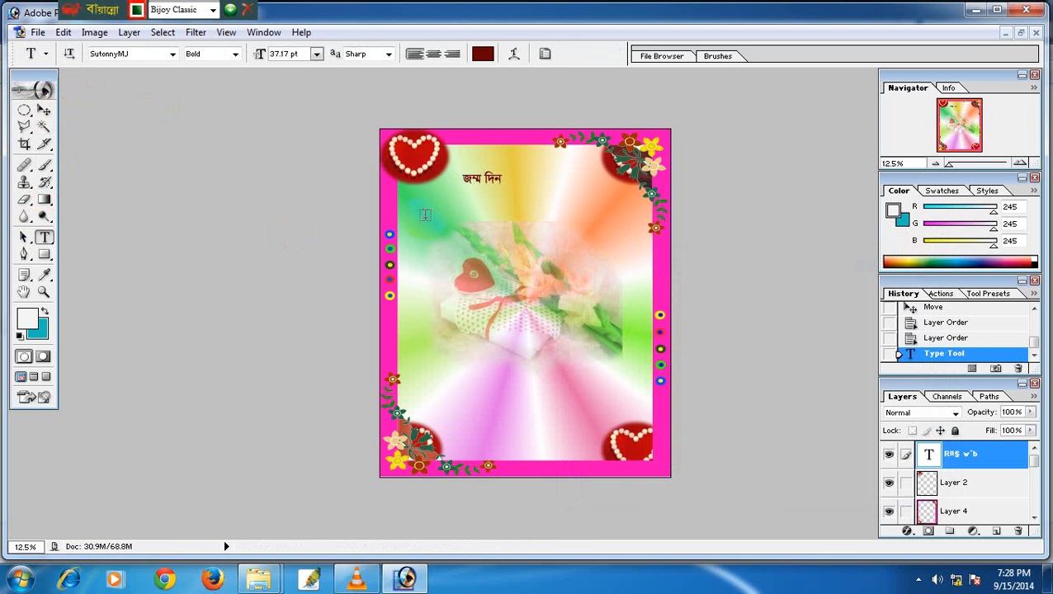
click(462, 177)
key(ctrl+a)
click(54, 111)
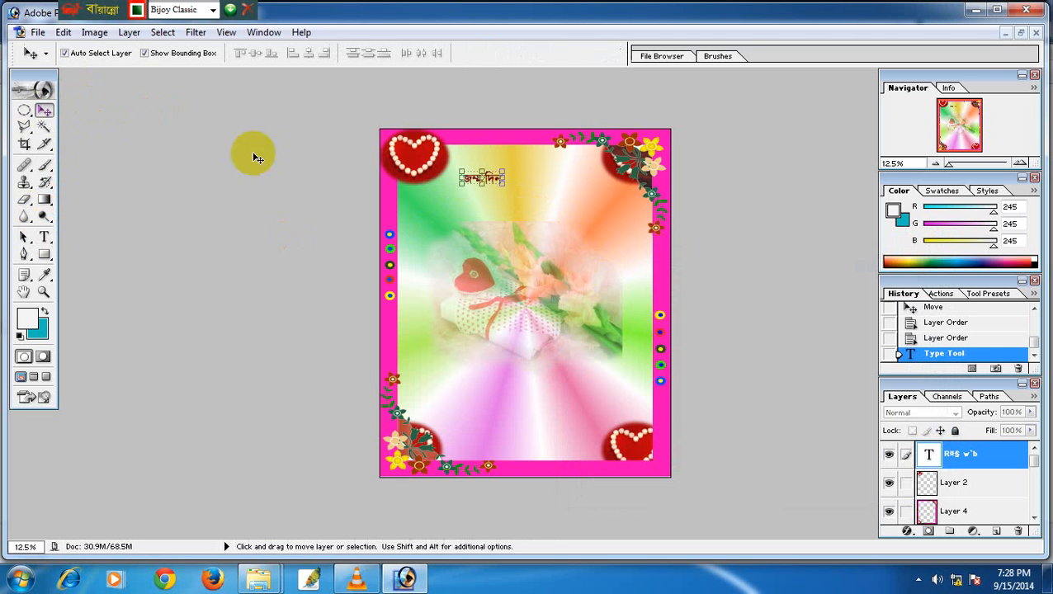
drag(502, 183, 585, 208)
key(Return)
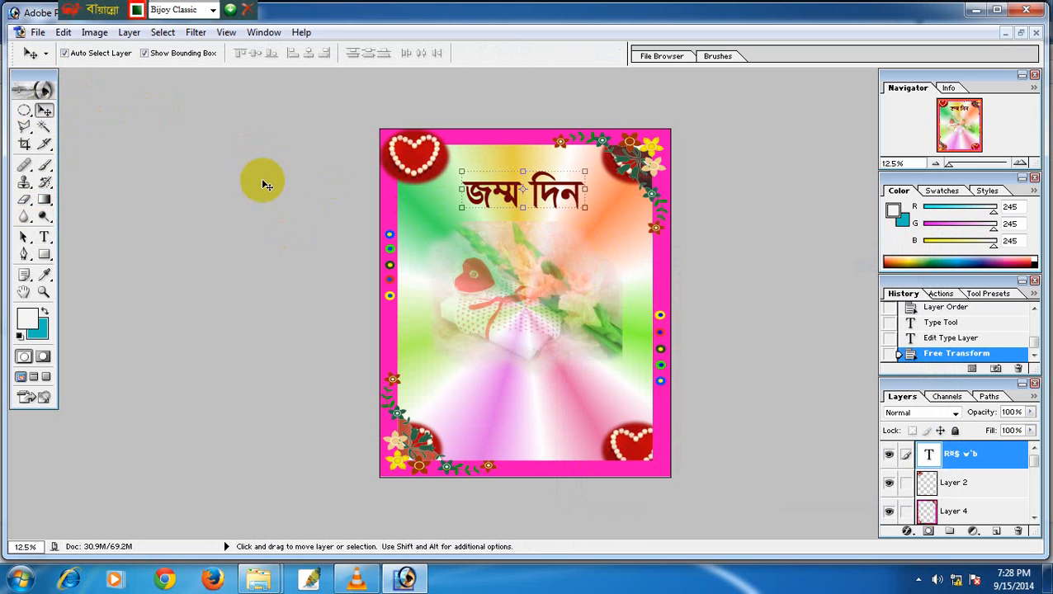
Select the whole title to check its font size, leaving it unchanged.
click(45, 237)
drag(582, 192, 344, 138)
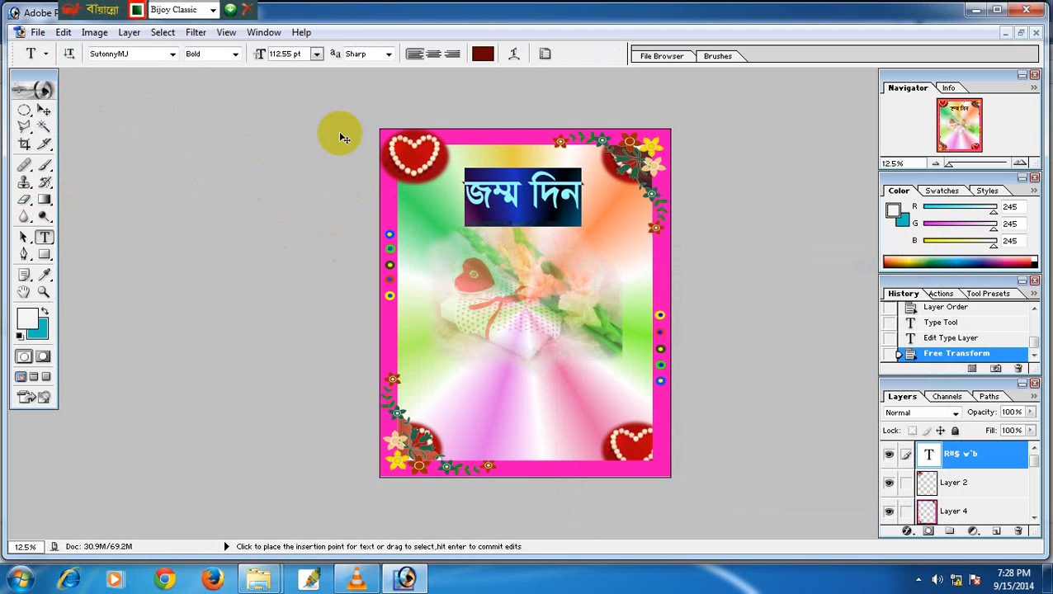
click(317, 54)
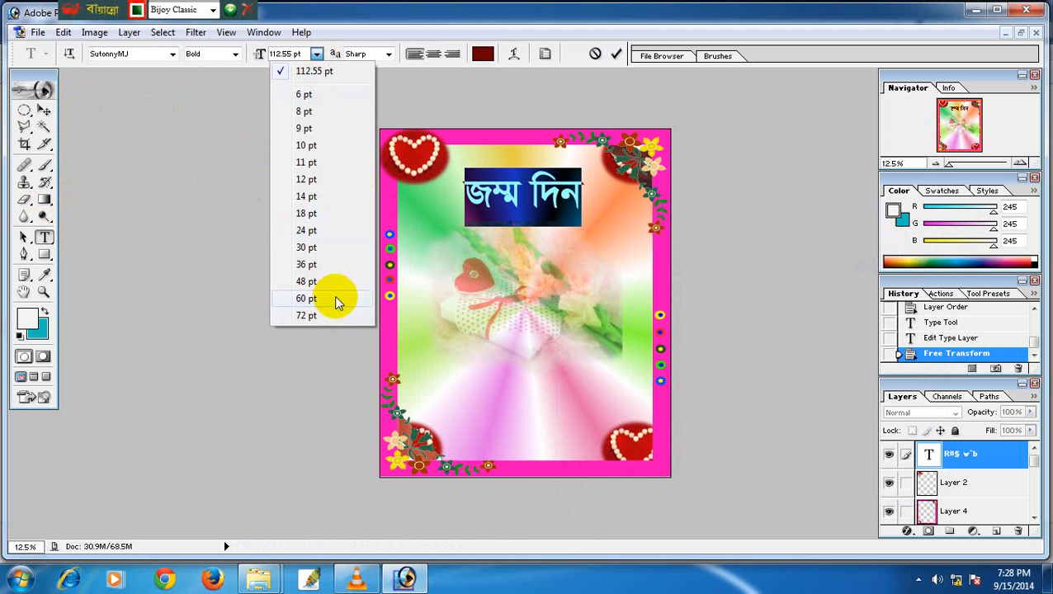
click(256, 49)
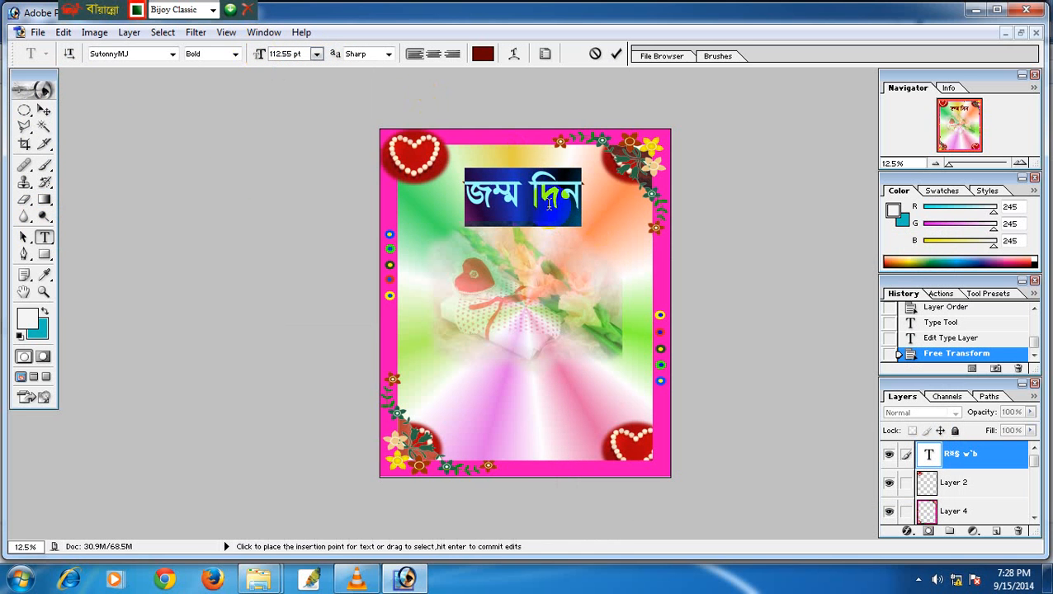
click(486, 196)
Add a Stroke to the জম্ম দিন title in light blue 66CCCC.
key(ctrl+a)
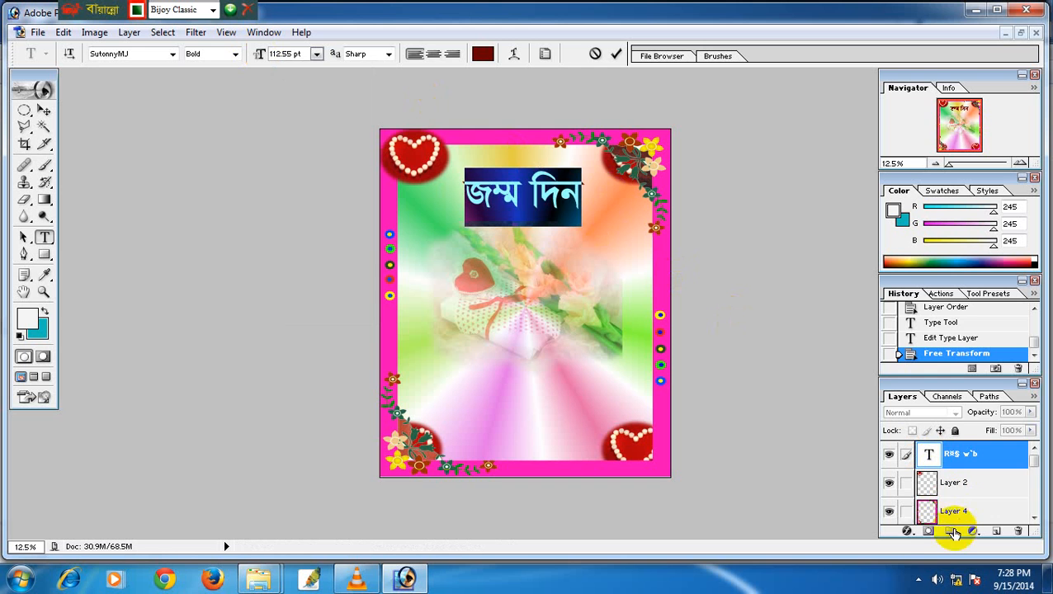
click(907, 531)
click(924, 521)
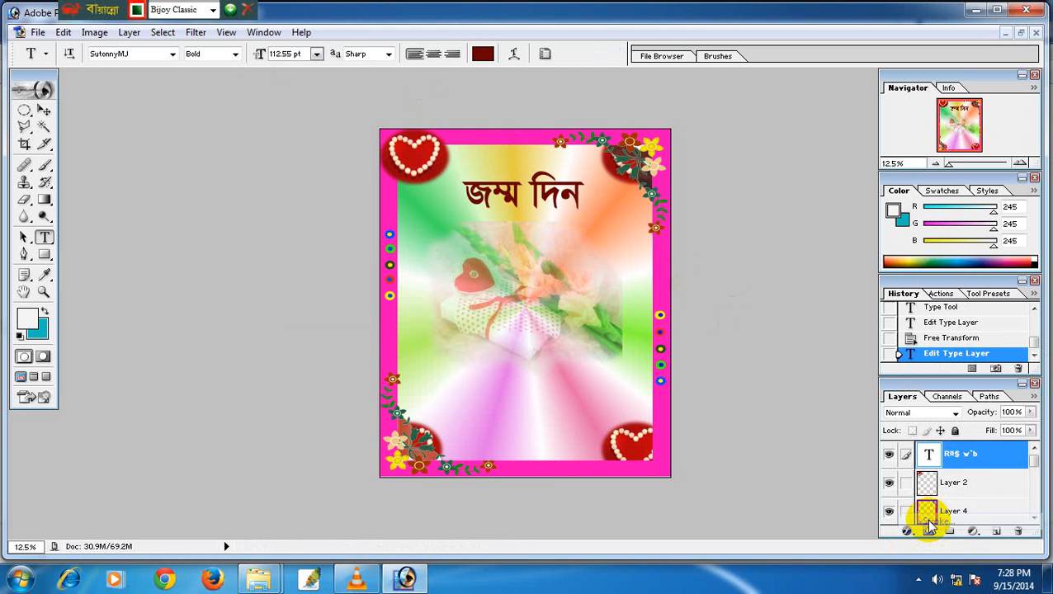
drag(661, 192, 706, 224)
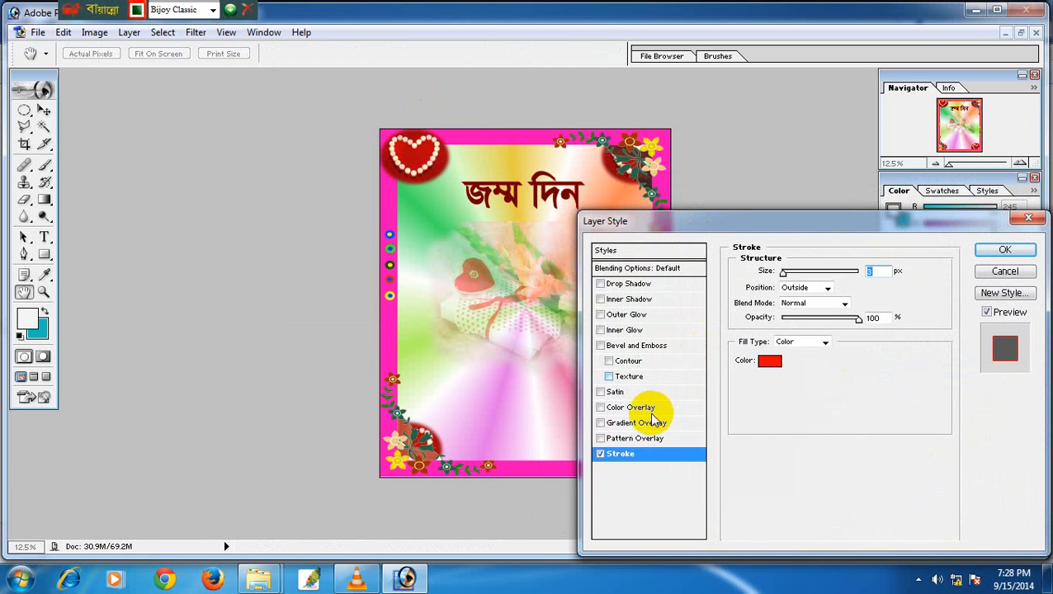
click(770, 360)
click(589, 298)
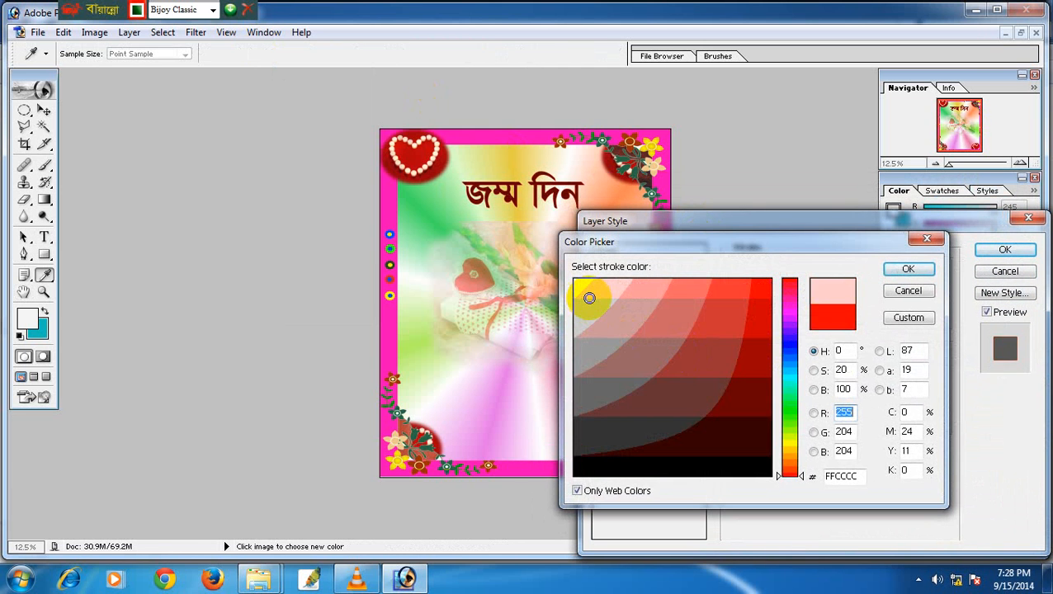
click(597, 472)
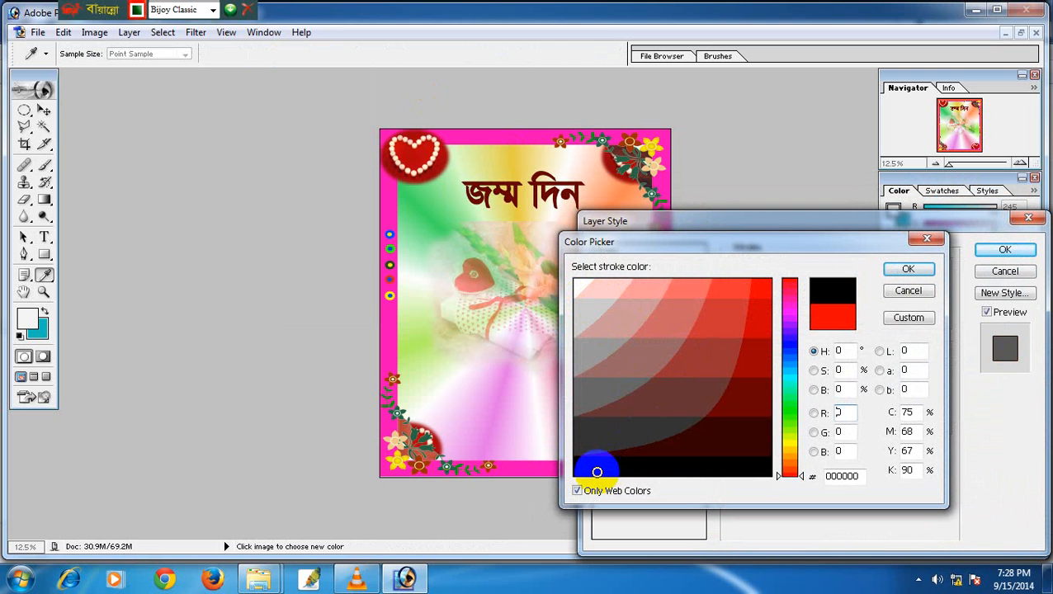
click(792, 412)
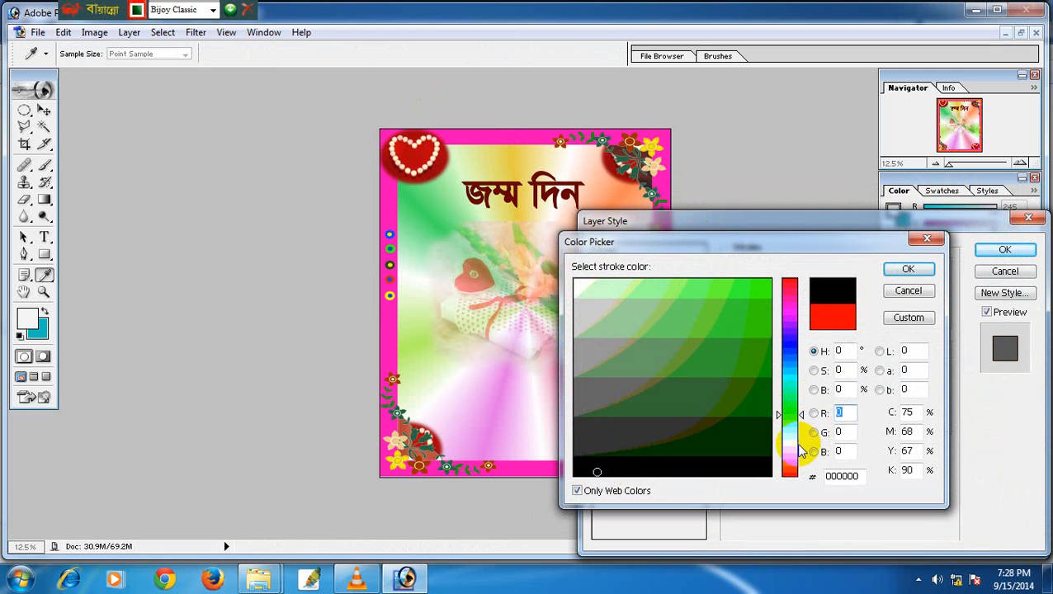
click(793, 447)
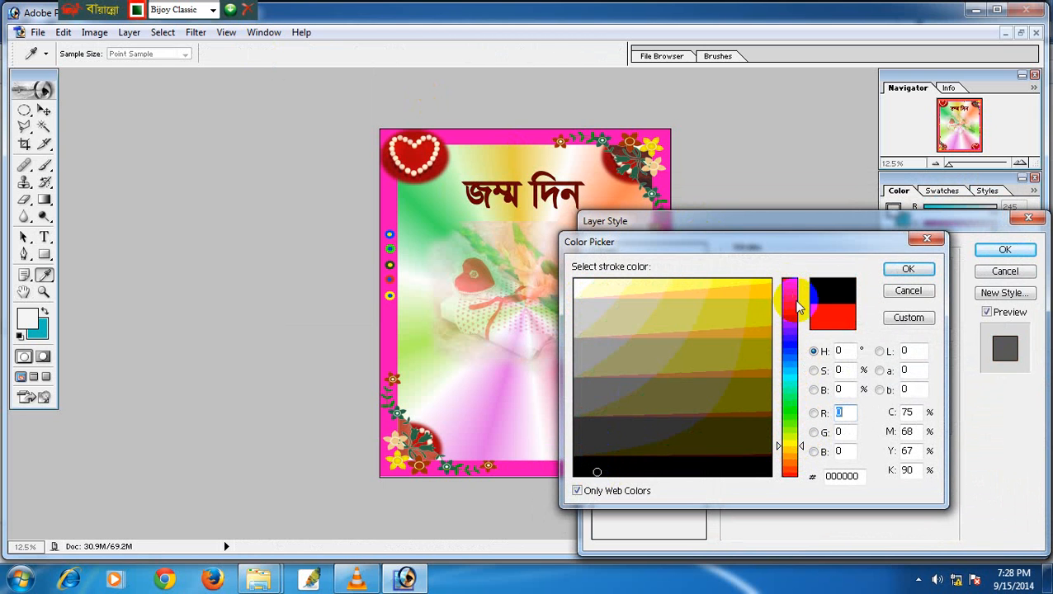
click(792, 368)
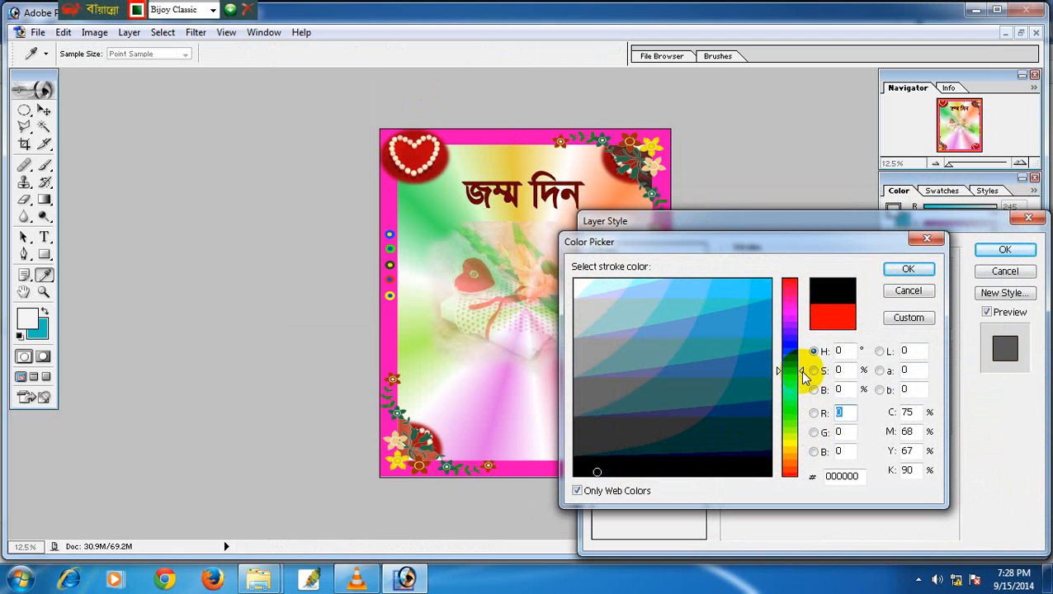
click(683, 299)
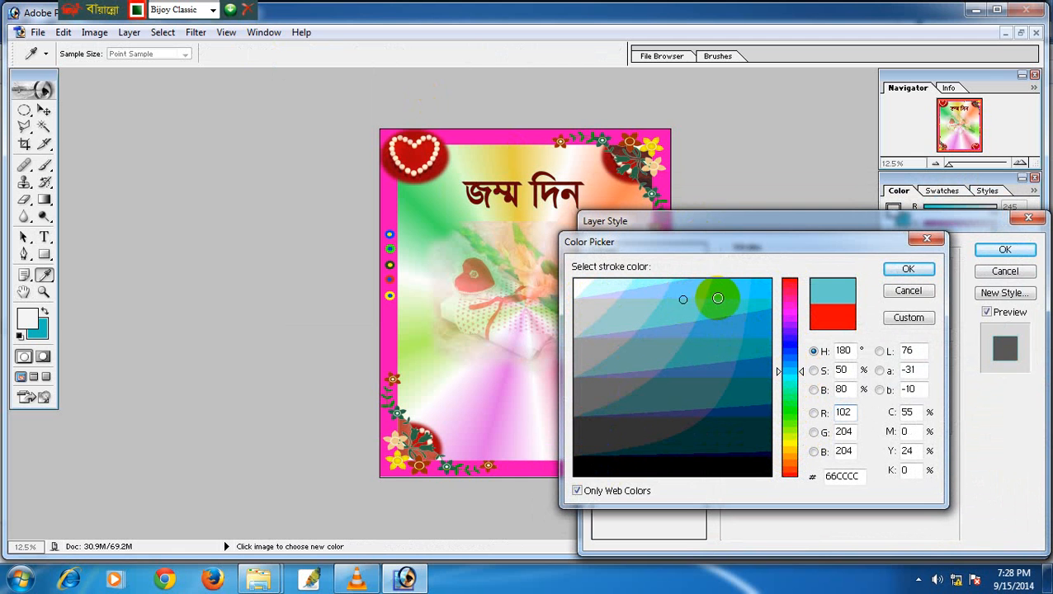
click(901, 271)
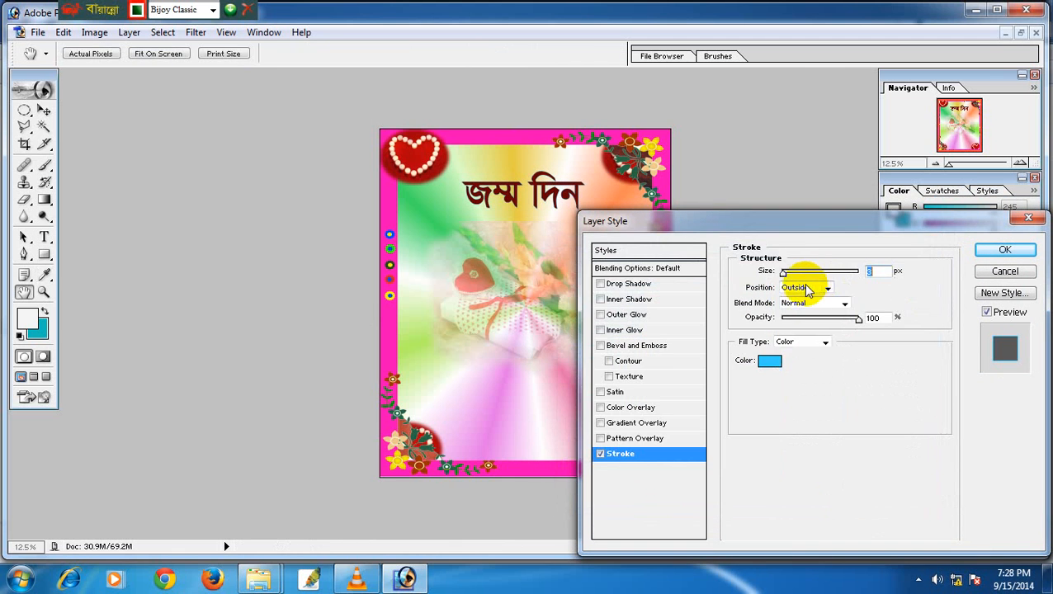
Thicken the stroke to 24 px, add red Color Overlay and Outer Glow, then duplicate the title below.
drag(788, 275, 795, 285)
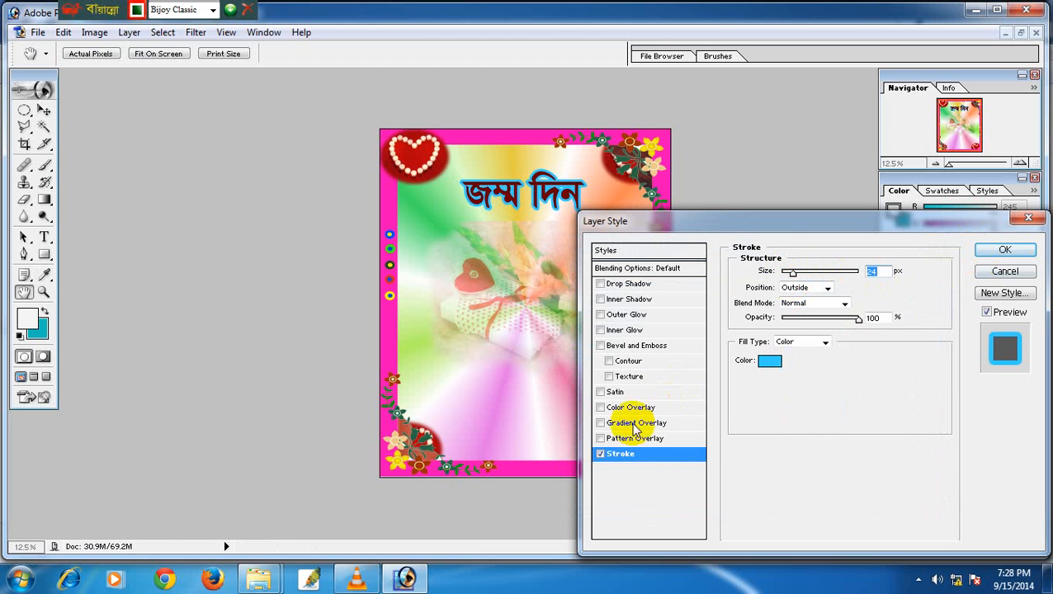
click(600, 407)
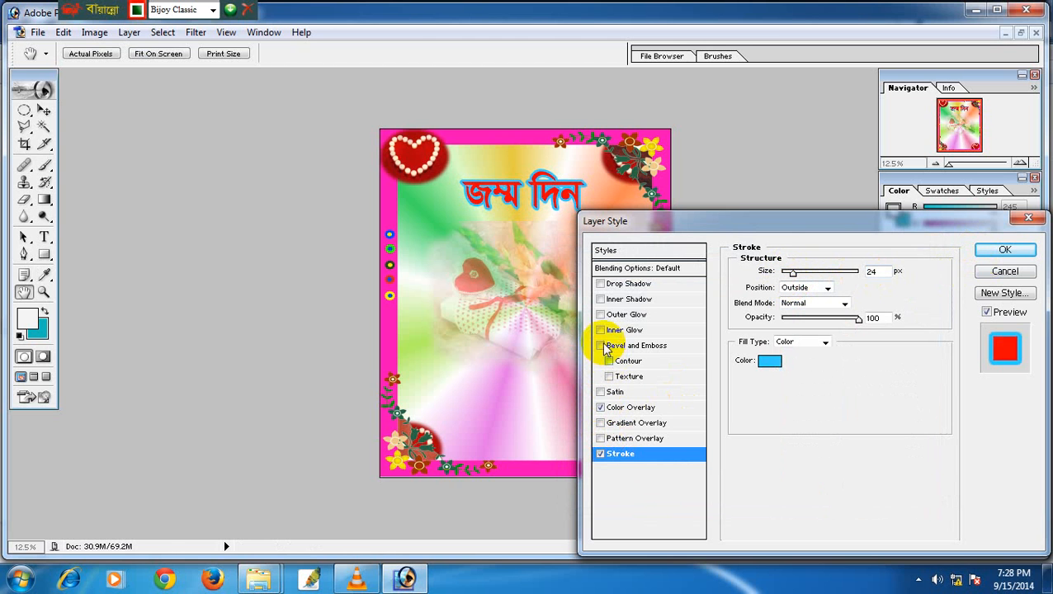
click(600, 315)
click(1015, 249)
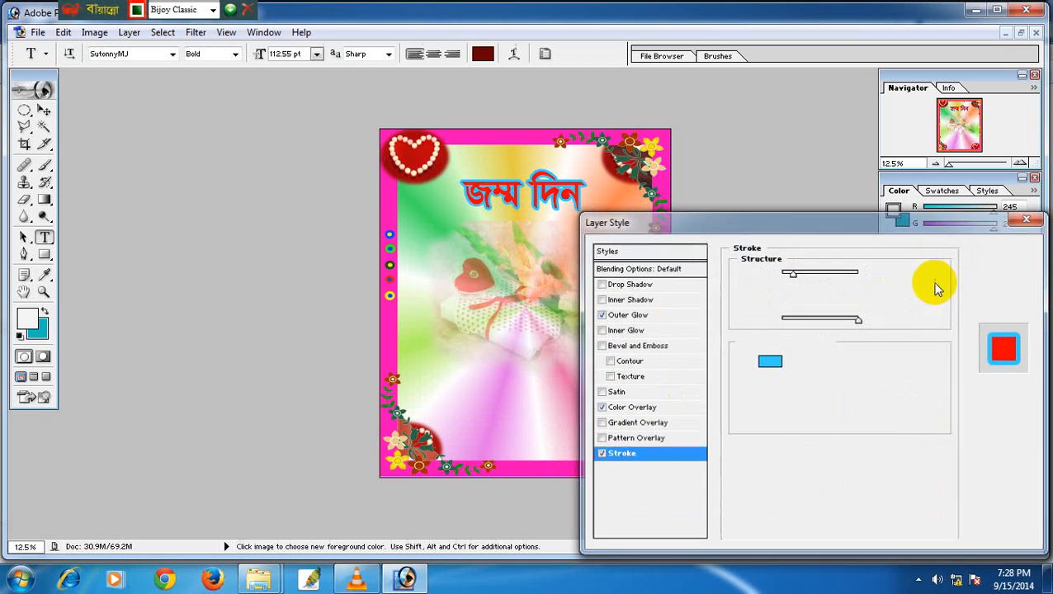
click(44, 110)
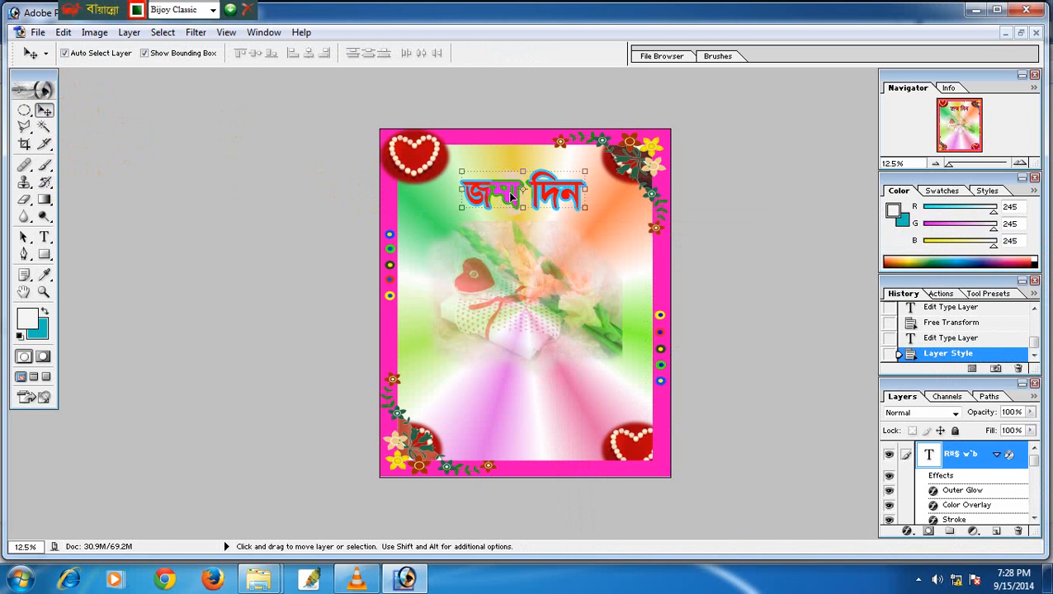
drag(513, 202, 575, 256)
Select the name line's text and set it to 60 pt.
click(45, 237)
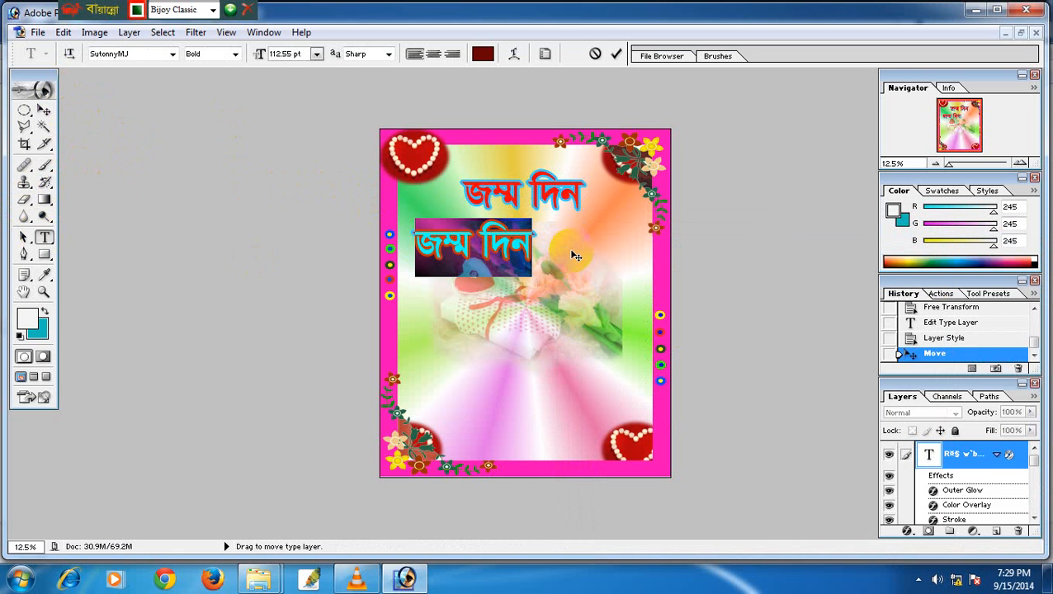
text(b)
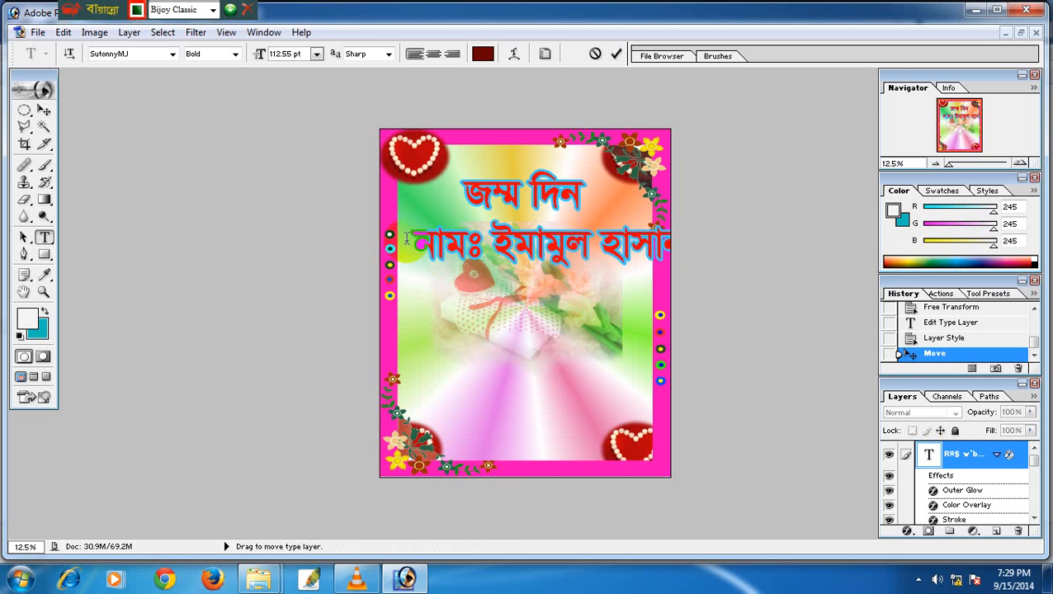
drag(415, 247, 780, 252)
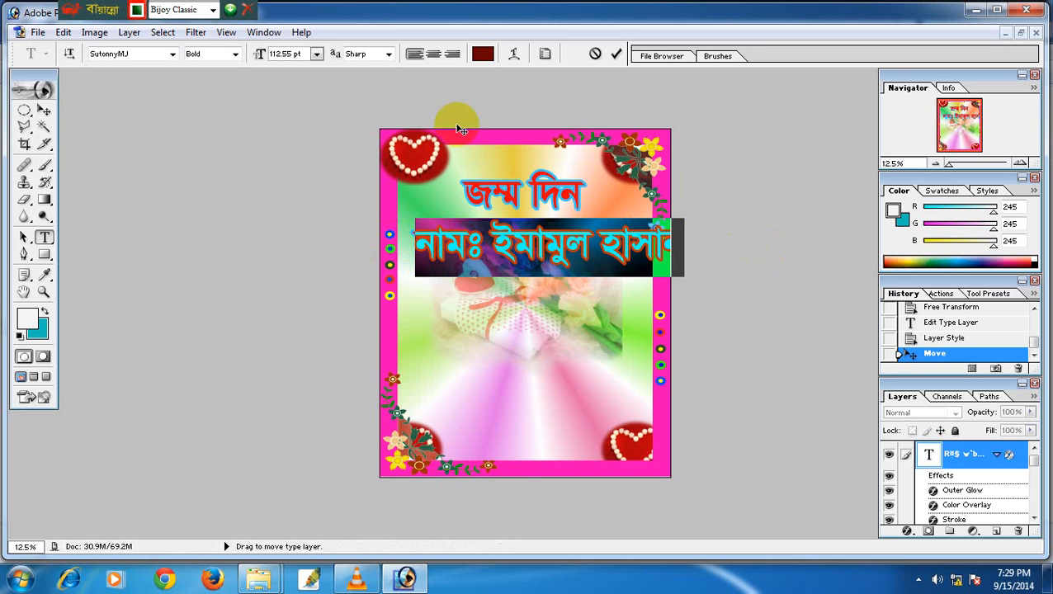
click(316, 53)
click(307, 298)
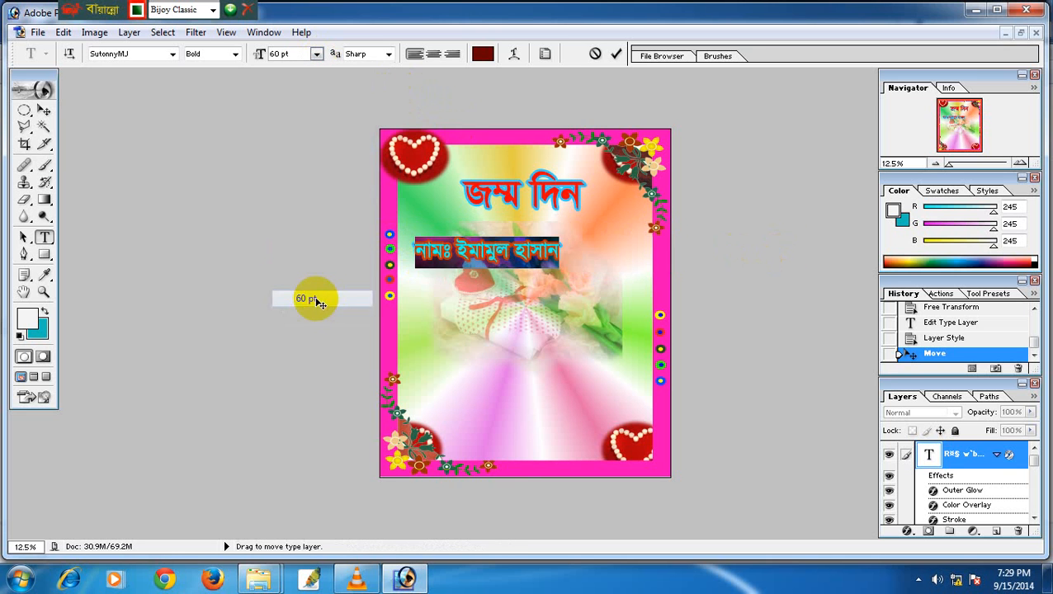
Scale the name line up to about 78.71 pt across the card, then reselect its text.
click(43, 110)
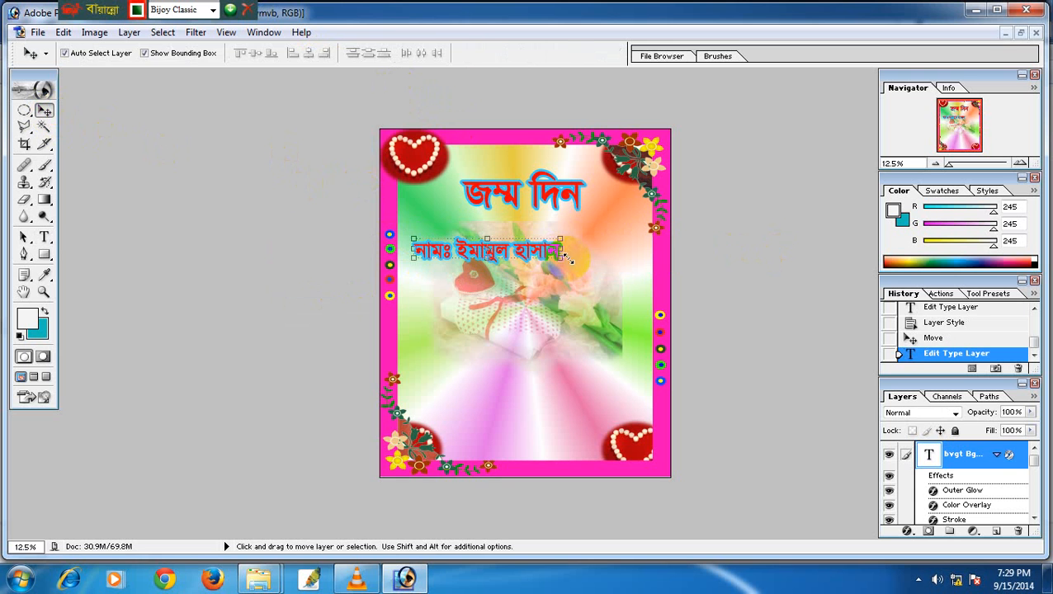
drag(561, 258, 607, 265)
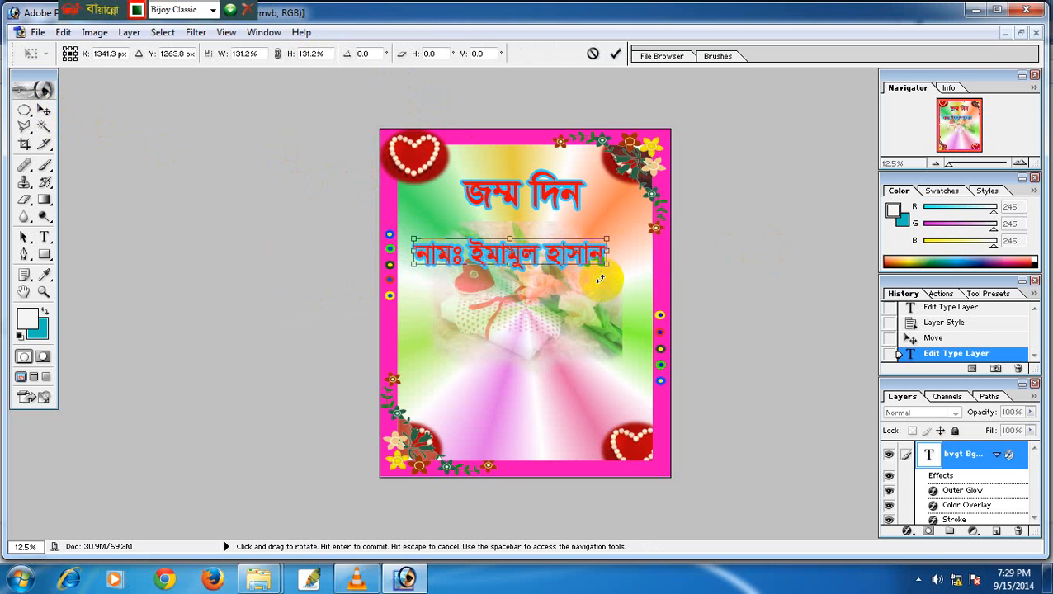
key(Return)
click(43, 236)
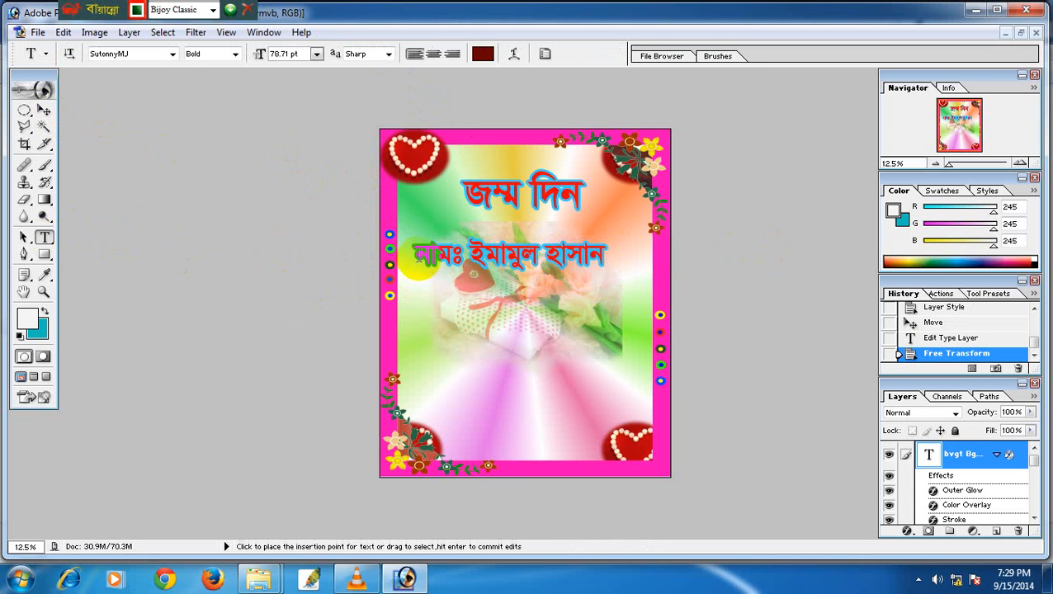
drag(417, 256, 607, 258)
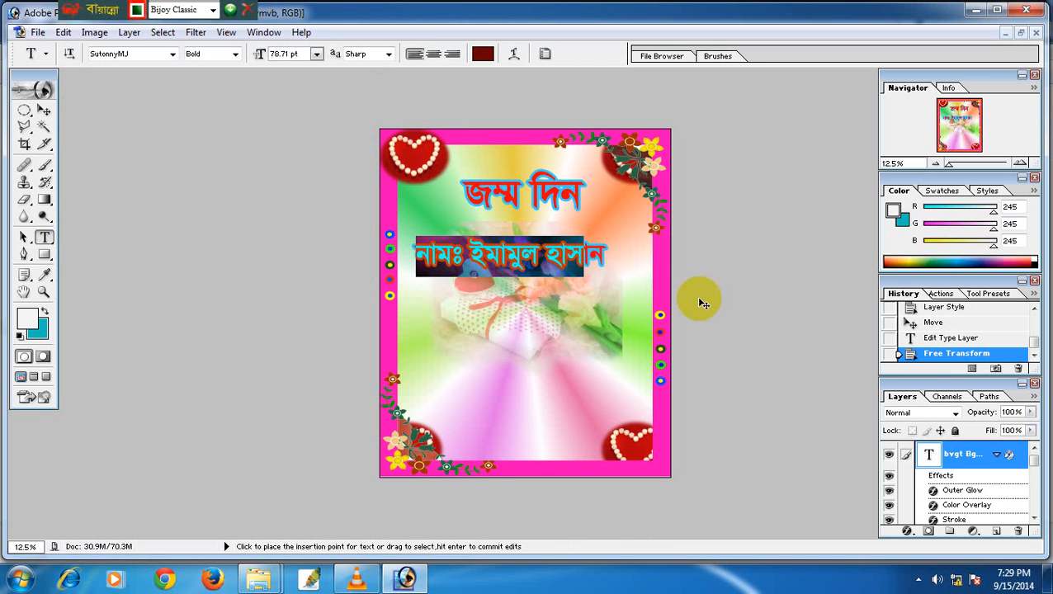
Apply a dark brown-red 663333 Satin at 93% opacity to the name line and nudge it slightly.
click(907, 533)
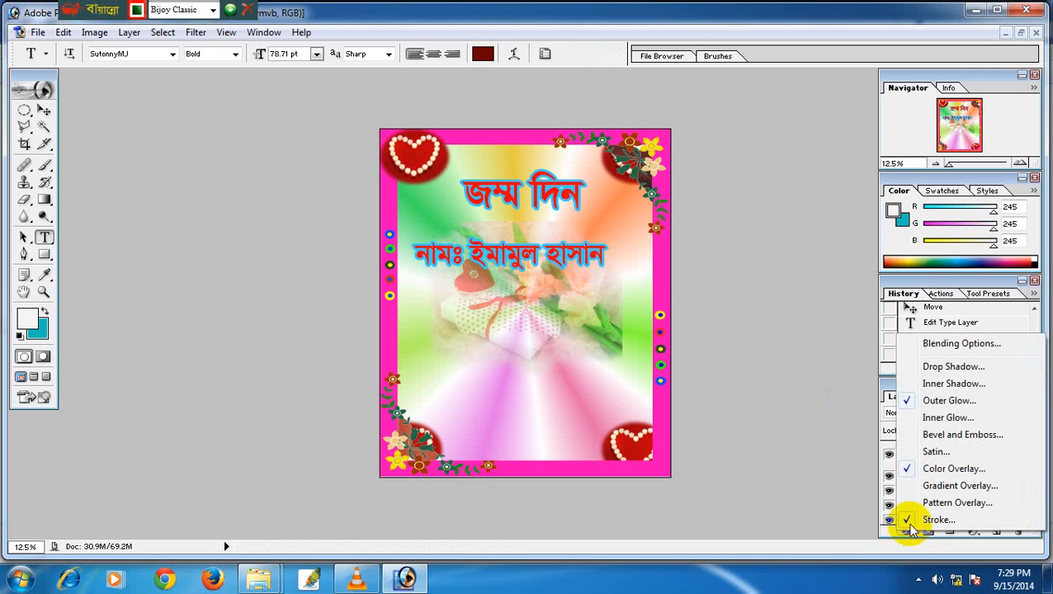
click(935, 452)
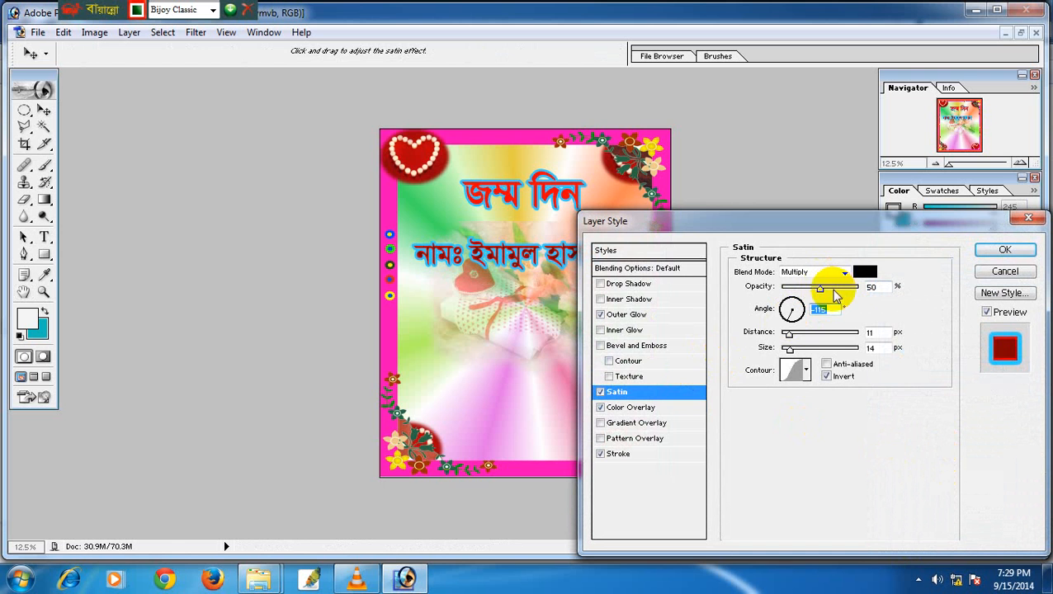
drag(835, 295, 852, 294)
click(863, 274)
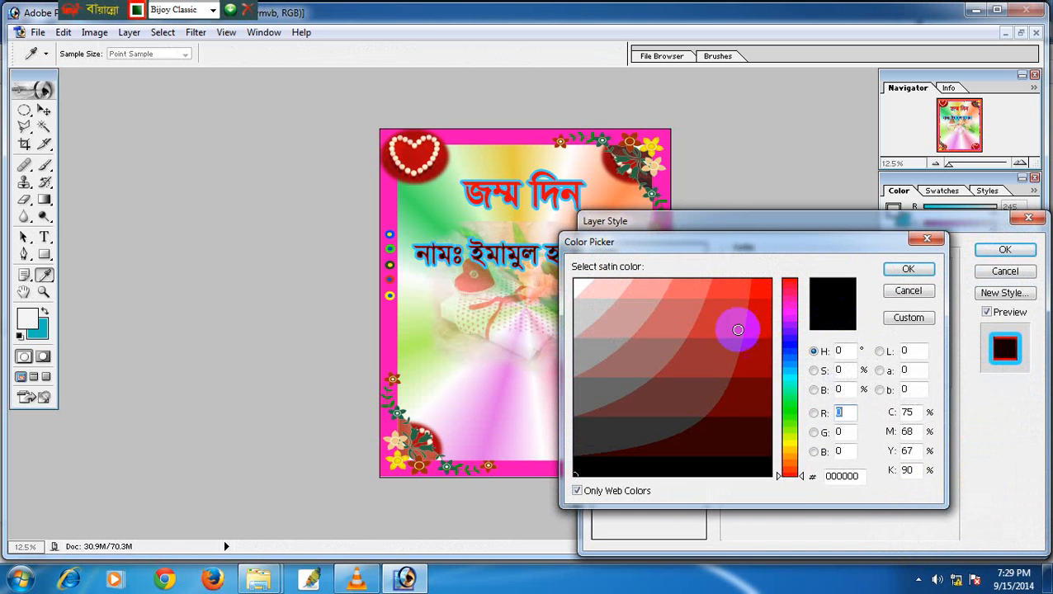
click(682, 401)
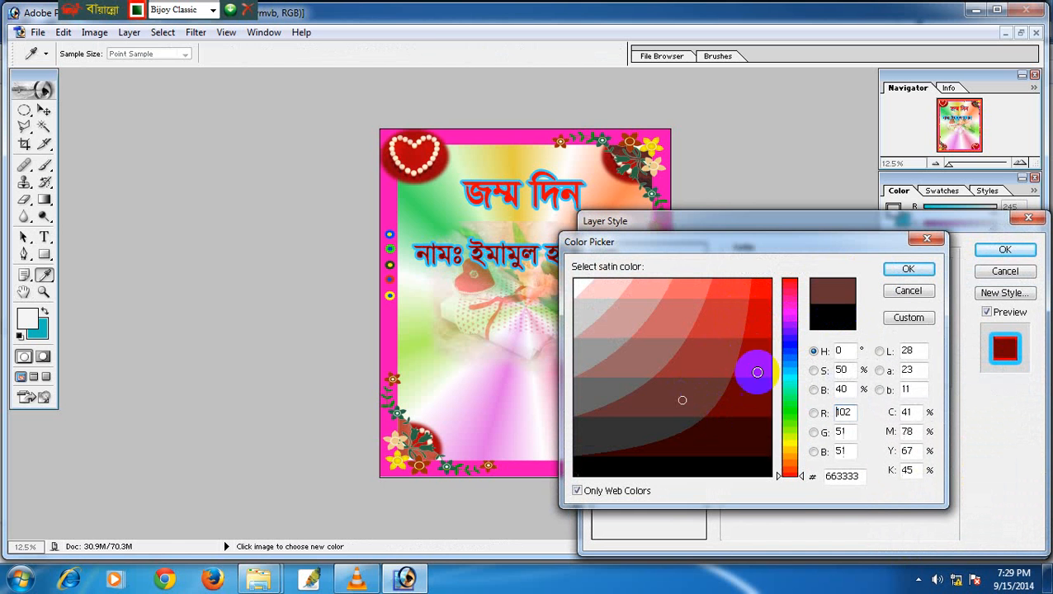
click(909, 273)
click(1005, 250)
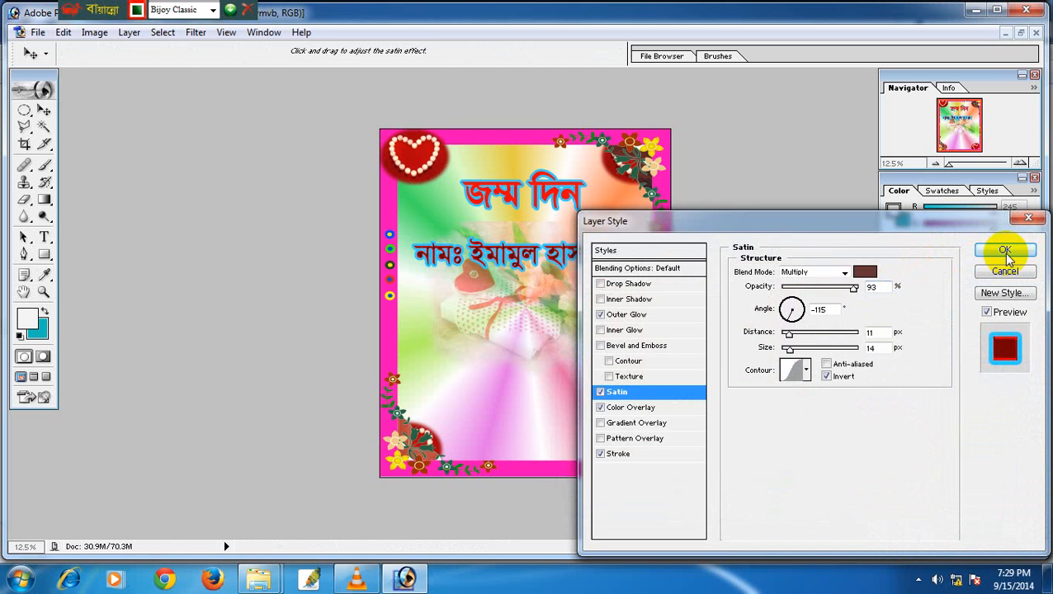
click(44, 109)
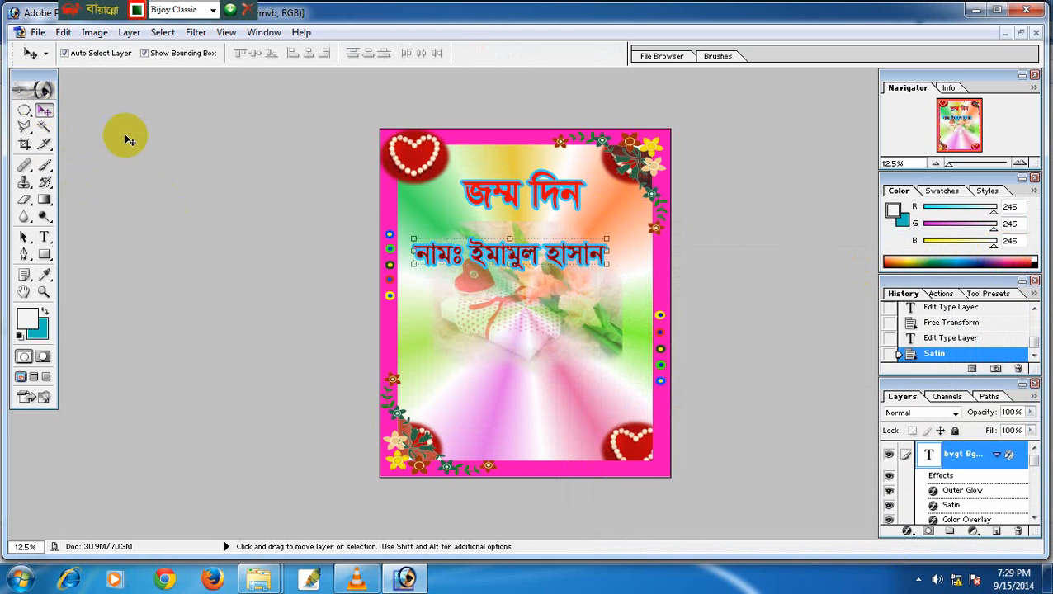
drag(479, 253, 486, 238)
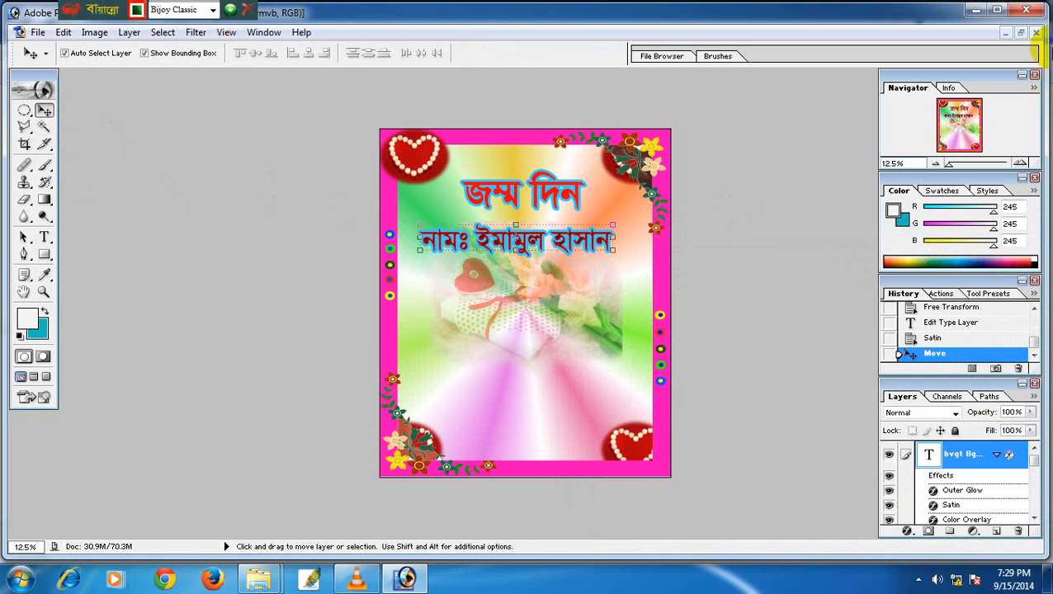
Close 58.psd, the LOVE020 copy and desingwar (14).jpg without saving.
click(1021, 33)
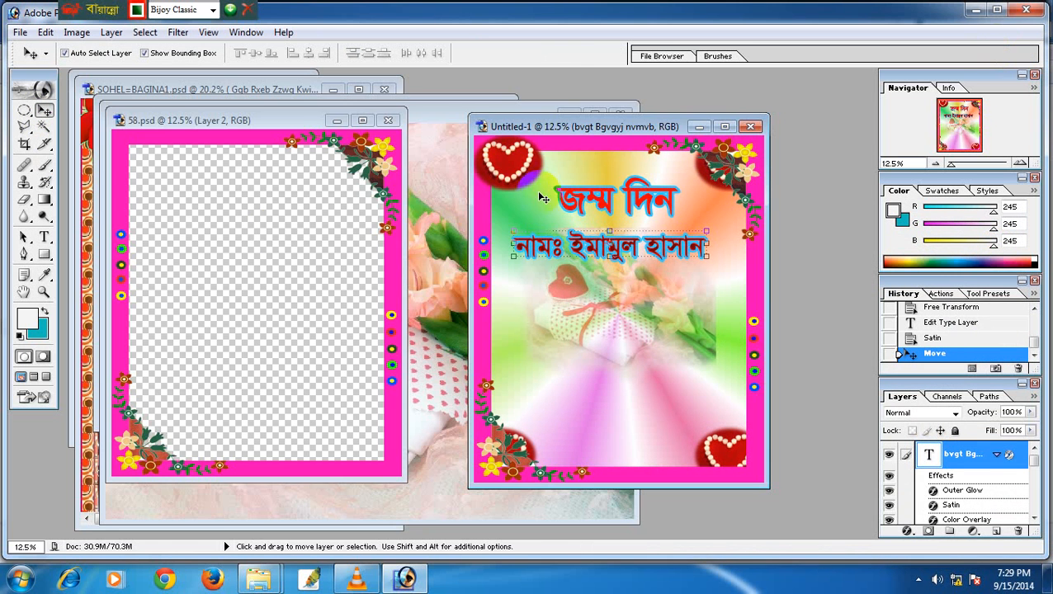
click(388, 121)
click(464, 106)
click(620, 114)
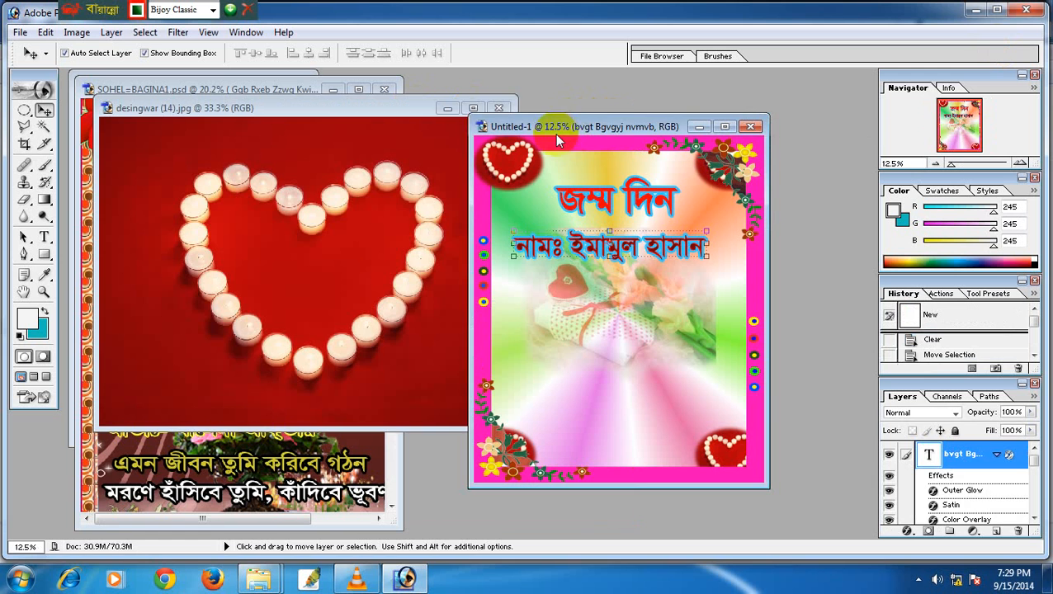
click(462, 108)
click(498, 108)
click(505, 228)
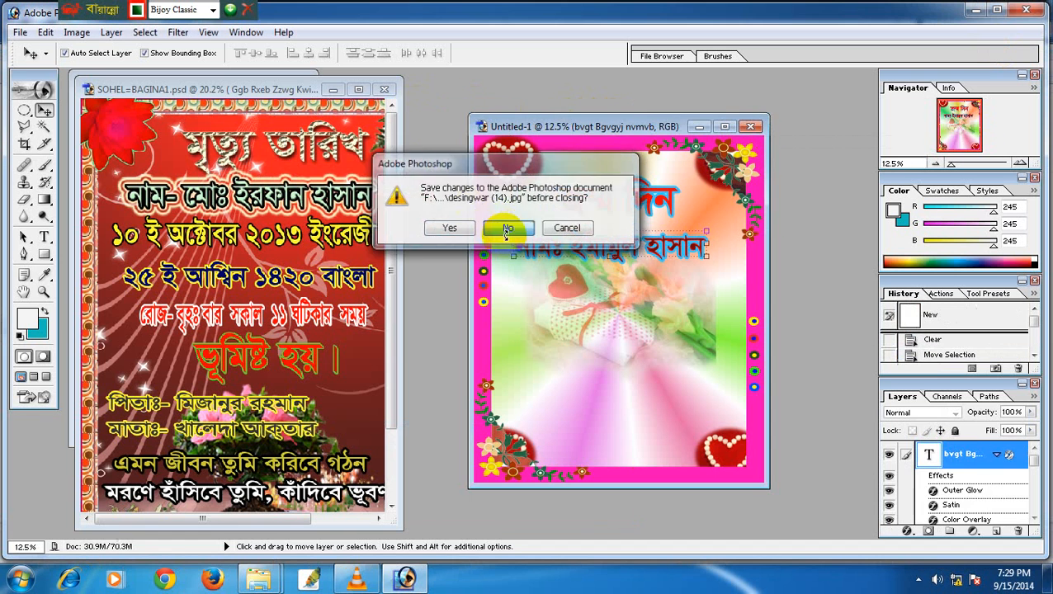
Copy the ভূমিষ্ট হয় text layer from the SOHEL poster into the card and select its text.
click(45, 238)
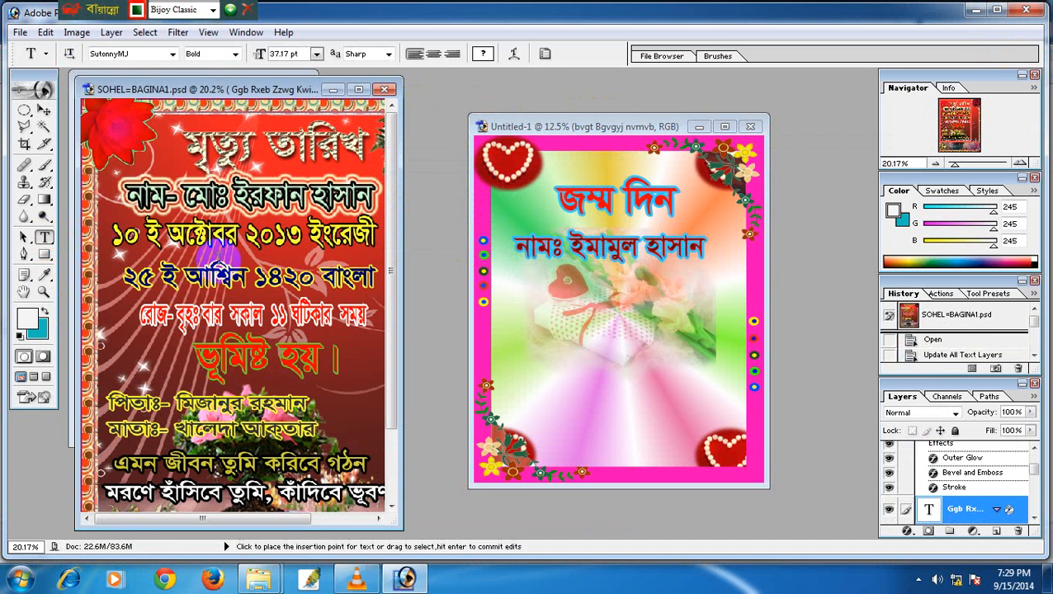
click(234, 363)
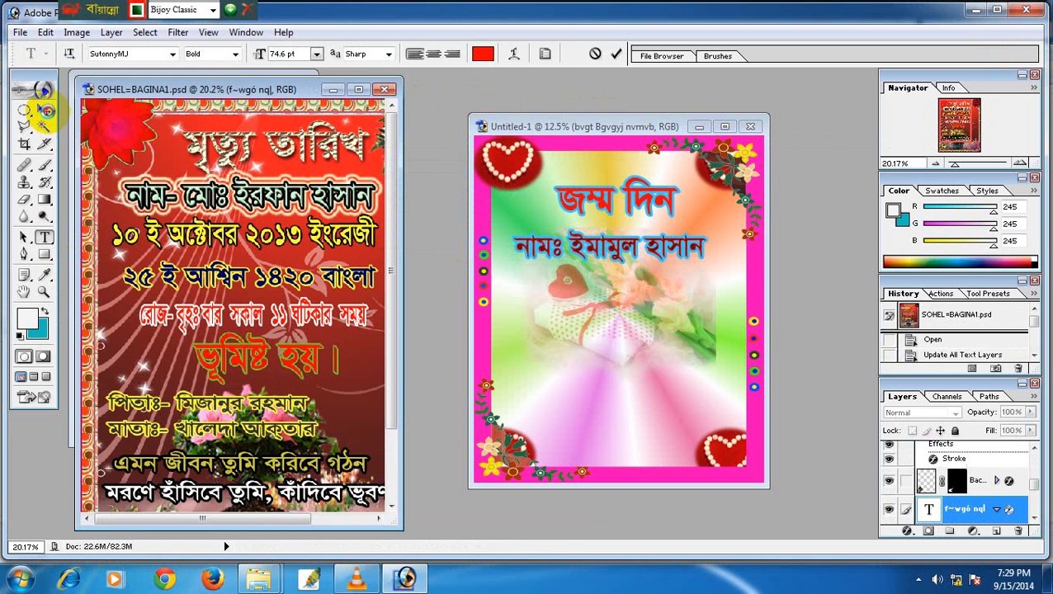
click(44, 110)
drag(244, 361, 607, 288)
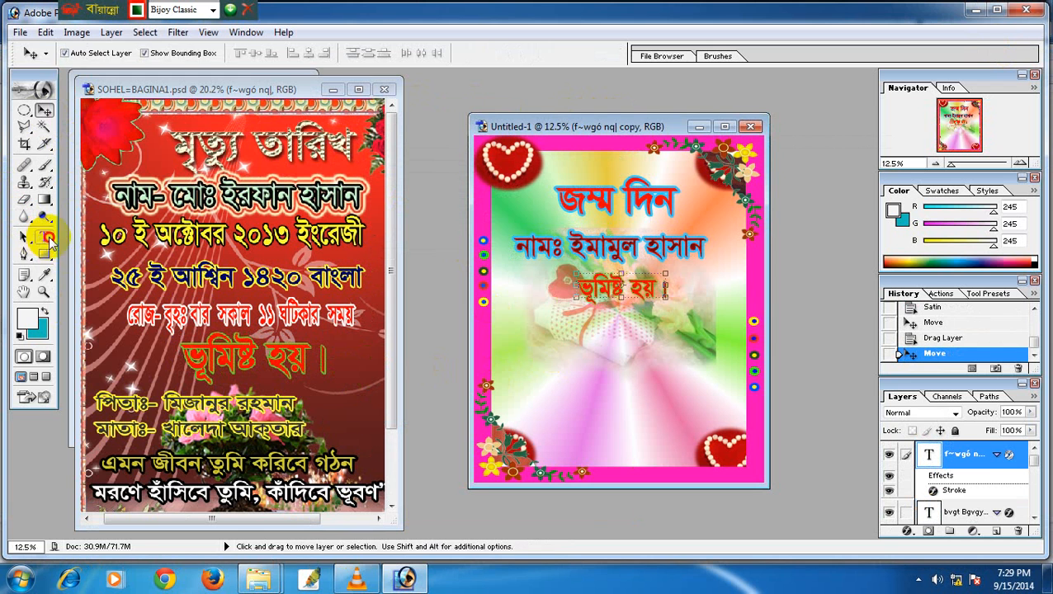
click(46, 238)
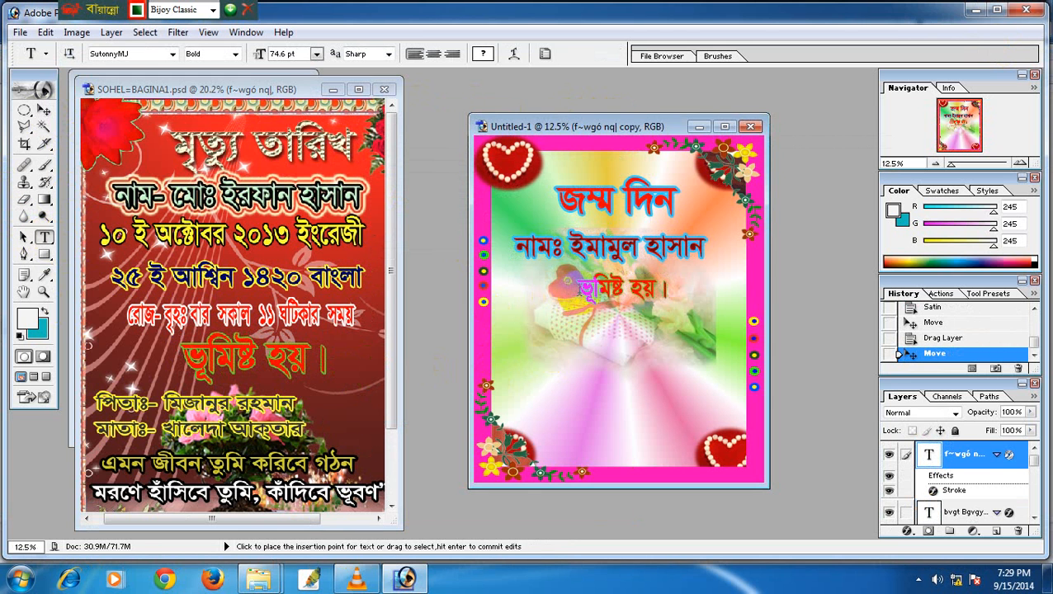
drag(578, 285, 688, 308)
Replace the copied text with the red date ২৫ ই আগষ্ট ১৯৯৫ ইং, centred under the name.
key(BackSpace)
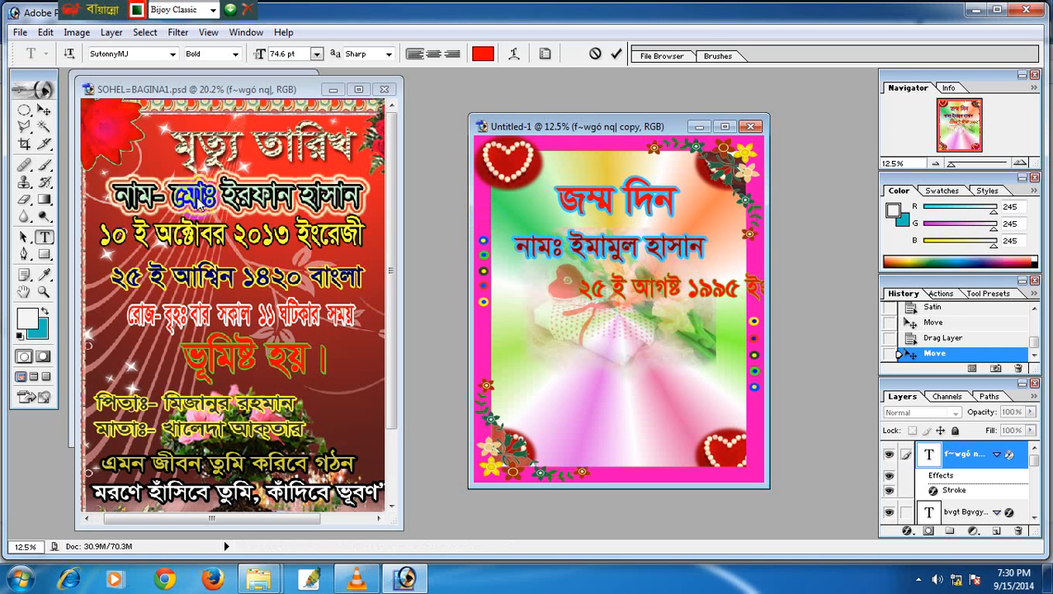
click(44, 110)
drag(641, 286, 588, 279)
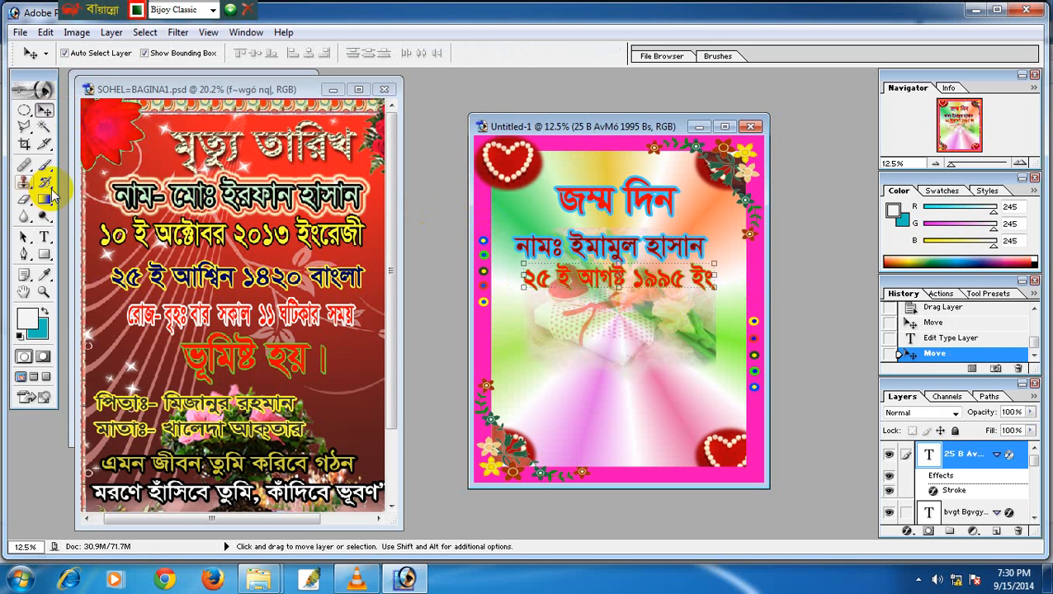
click(43, 237)
click(188, 312)
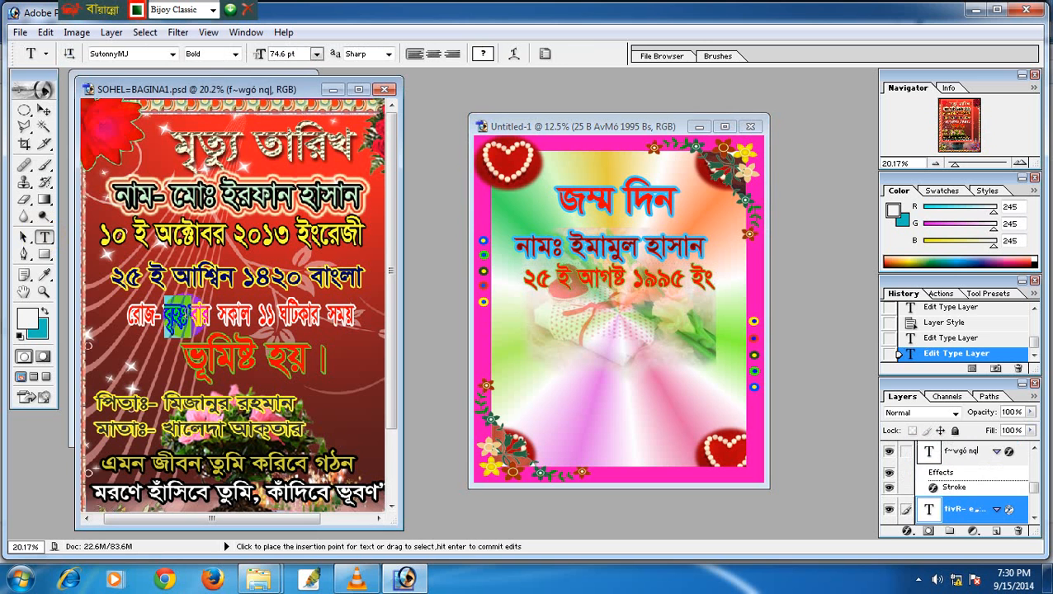
Copy the day-and-time line into the card, enlarge it to about 131% and set it below the date.
click(44, 109)
drag(199, 312, 602, 303)
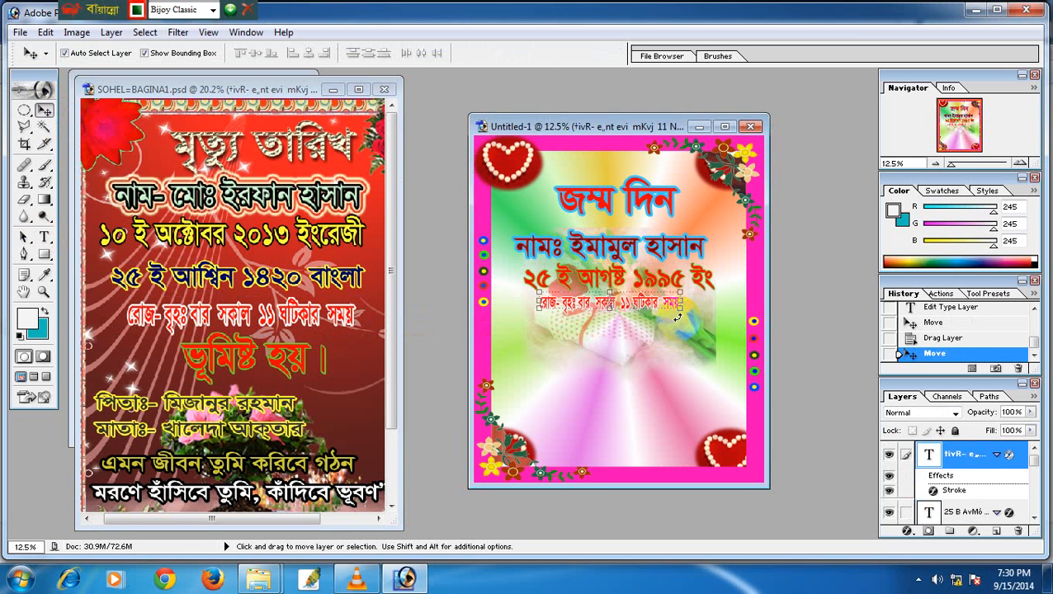
drag(684, 309, 714, 315)
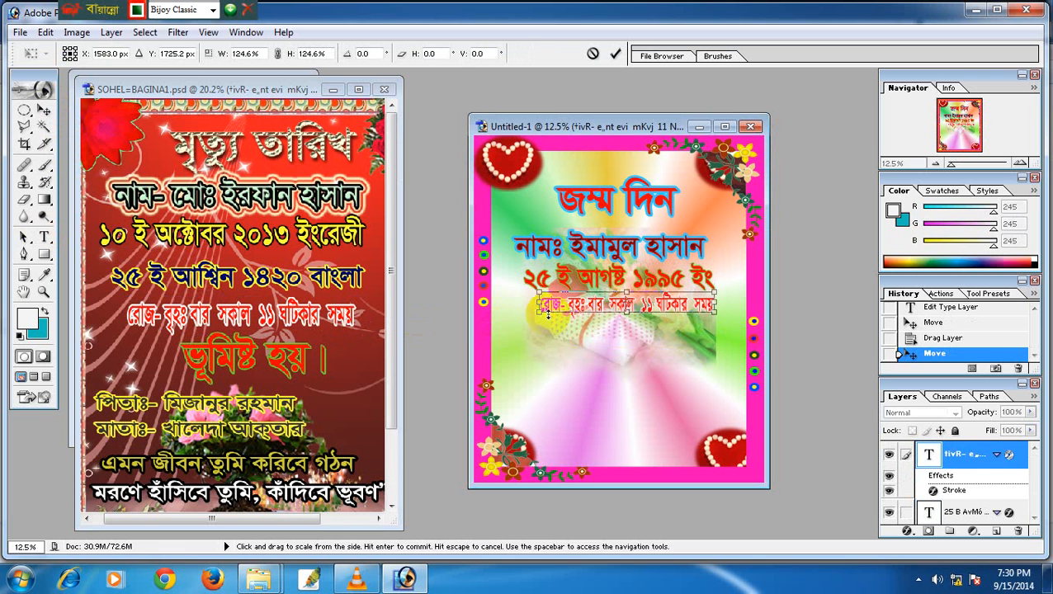
key(Return)
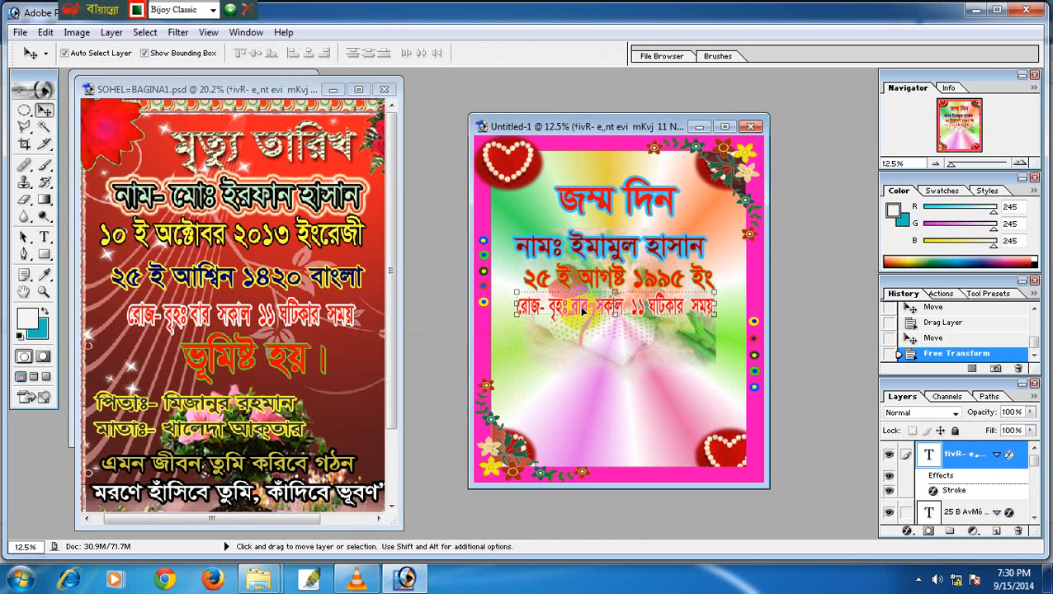
drag(589, 326, 591, 337)
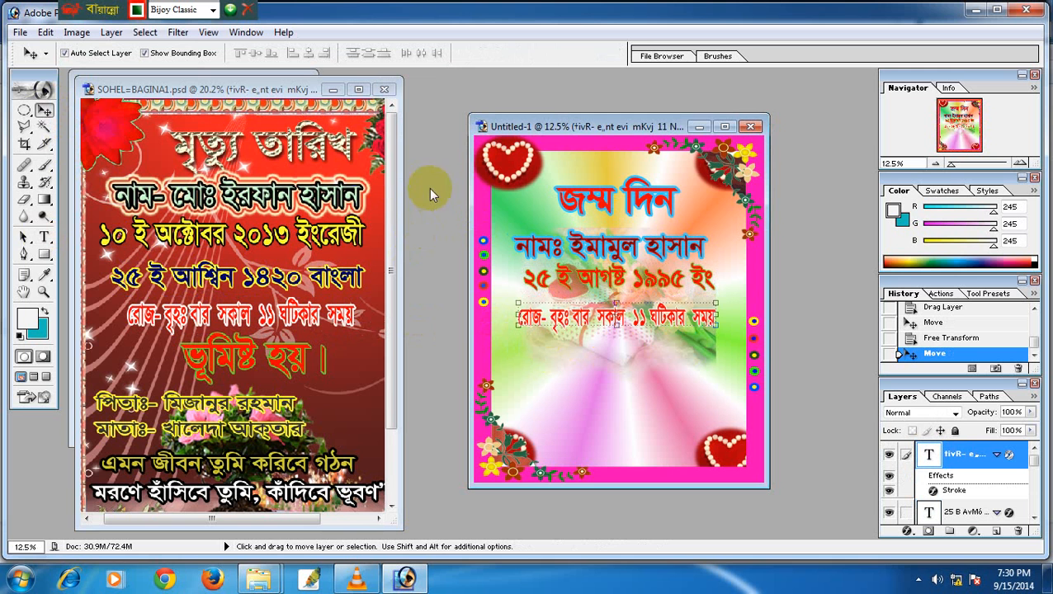
Copy the father and mother lines from the poster, enlarge them and position them below.
click(45, 236)
click(136, 402)
click(131, 405)
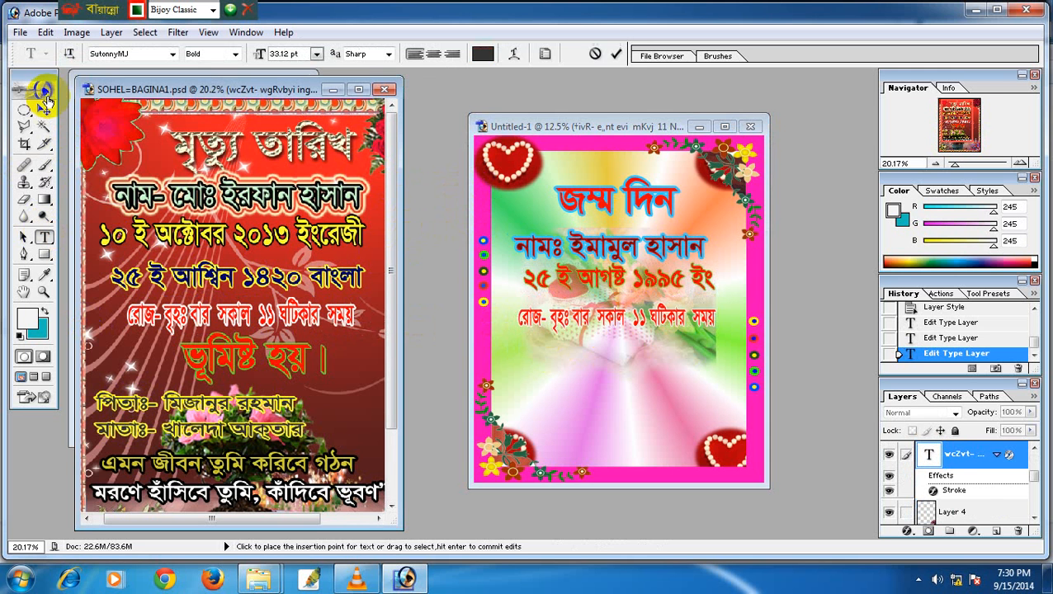
click(45, 110)
drag(162, 419, 611, 363)
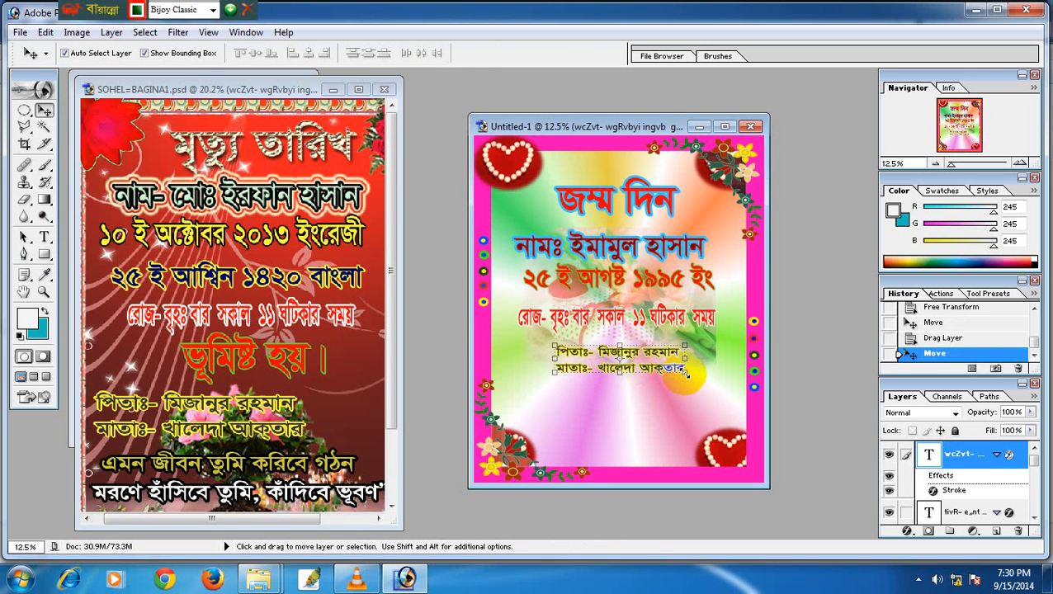
drag(685, 373, 723, 431)
drag(543, 385, 525, 394)
key(Return)
drag(625, 378, 627, 376)
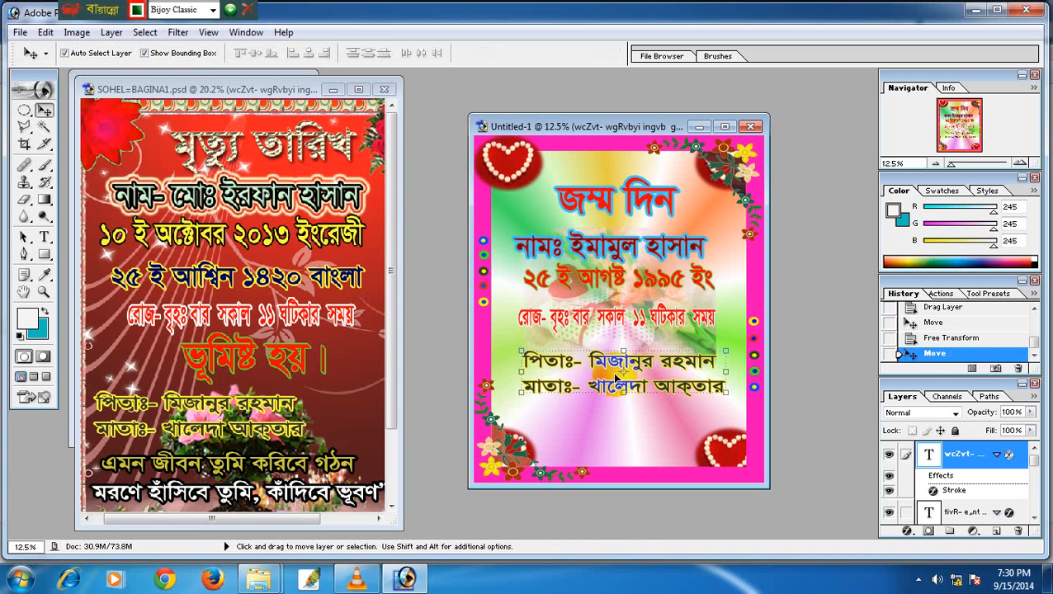
Save the card to the Desktop as JPEG 01 at Maximum quality 12.
click(21, 35)
click(78, 176)
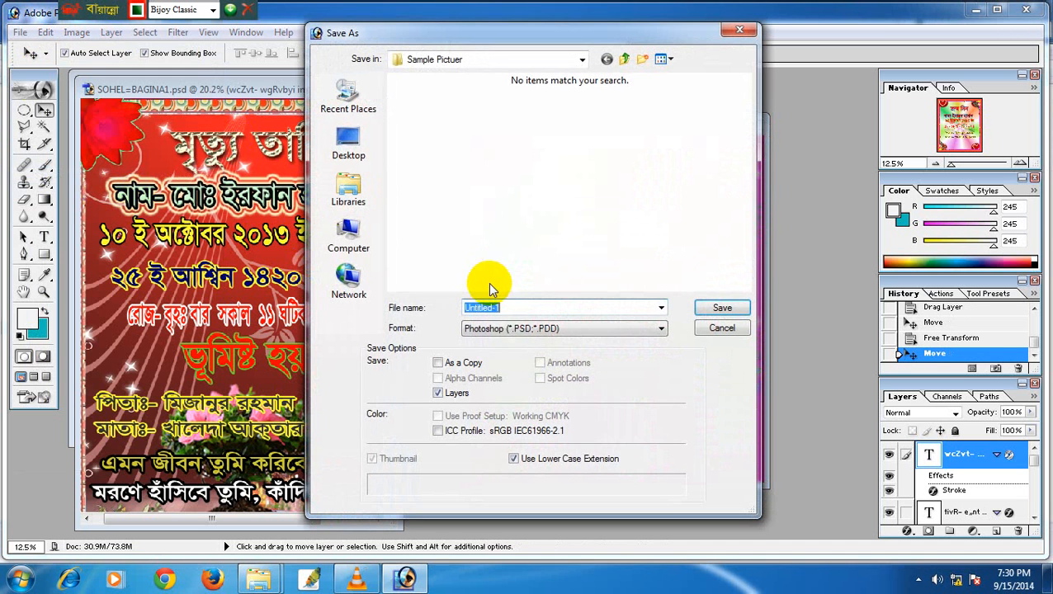
click(516, 329)
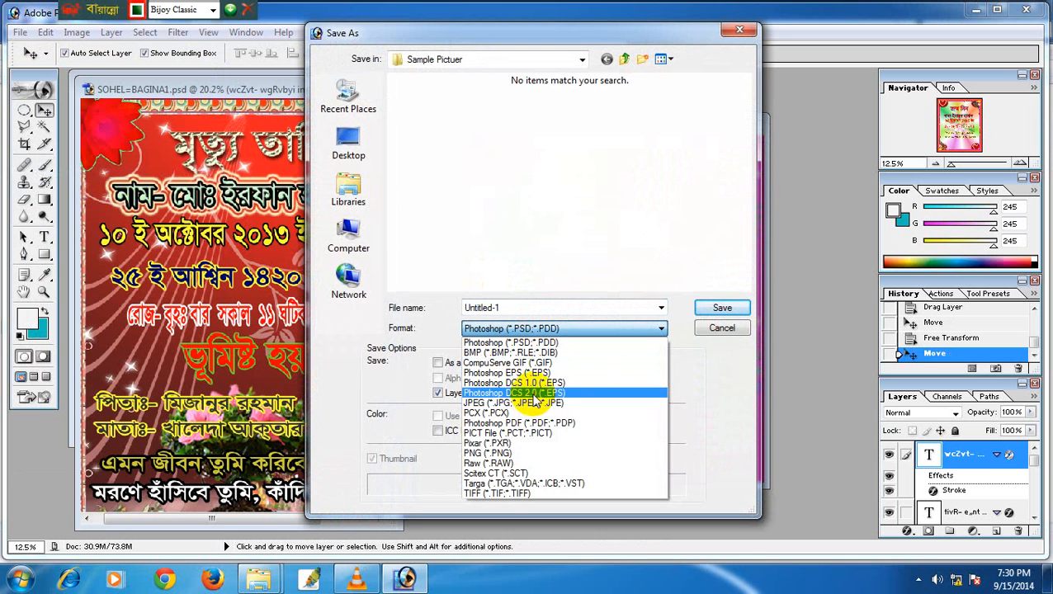
click(164, 96)
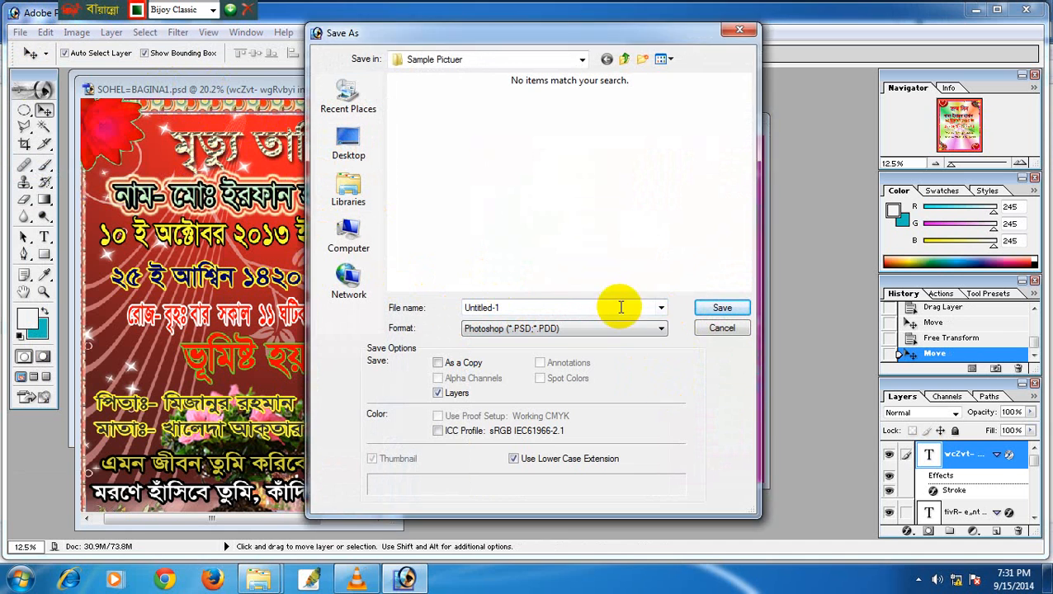
click(593, 329)
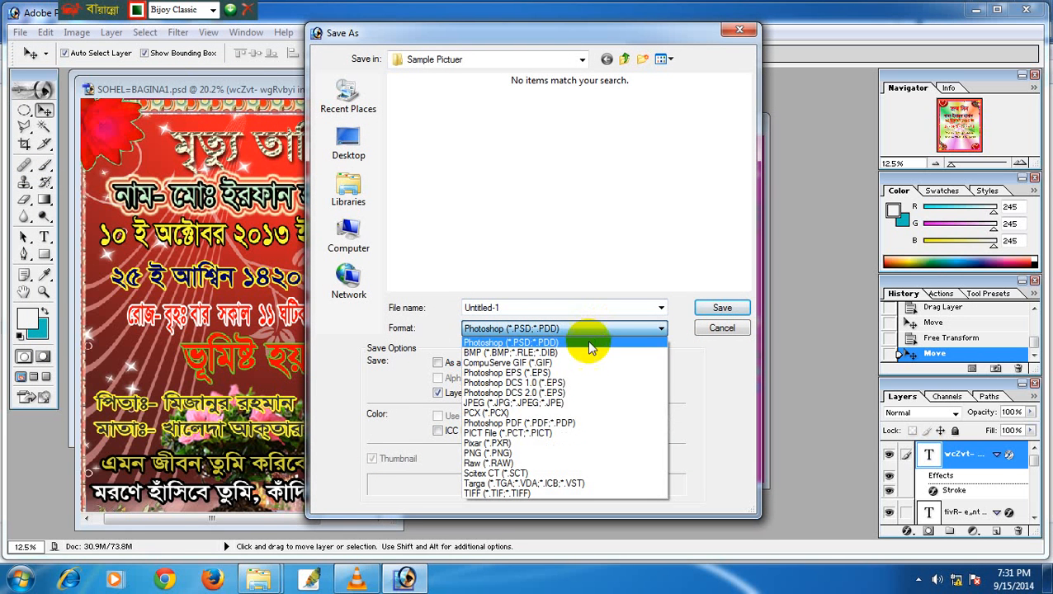
click(575, 404)
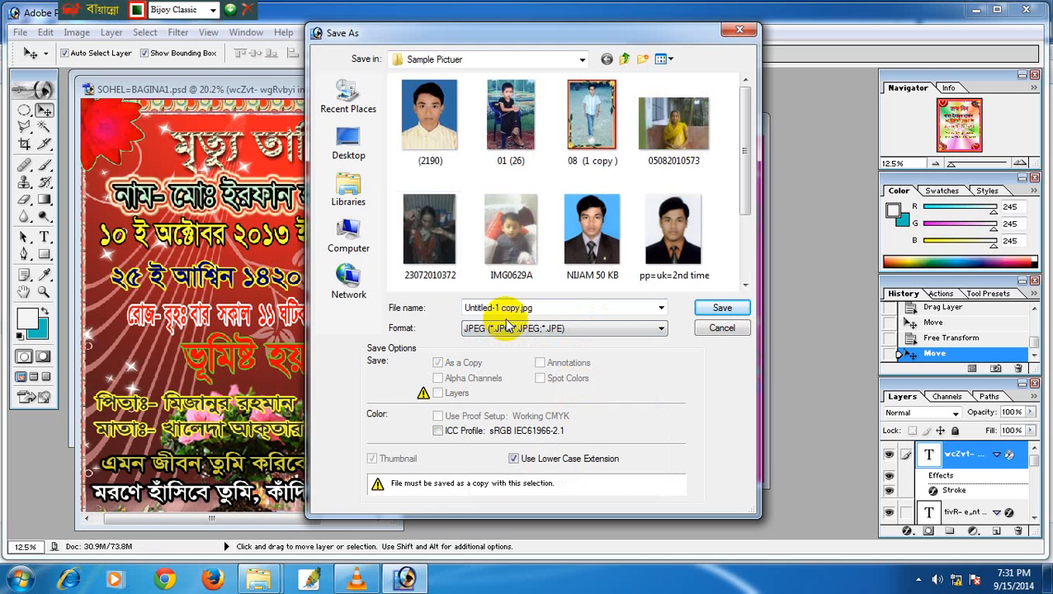
click(348, 142)
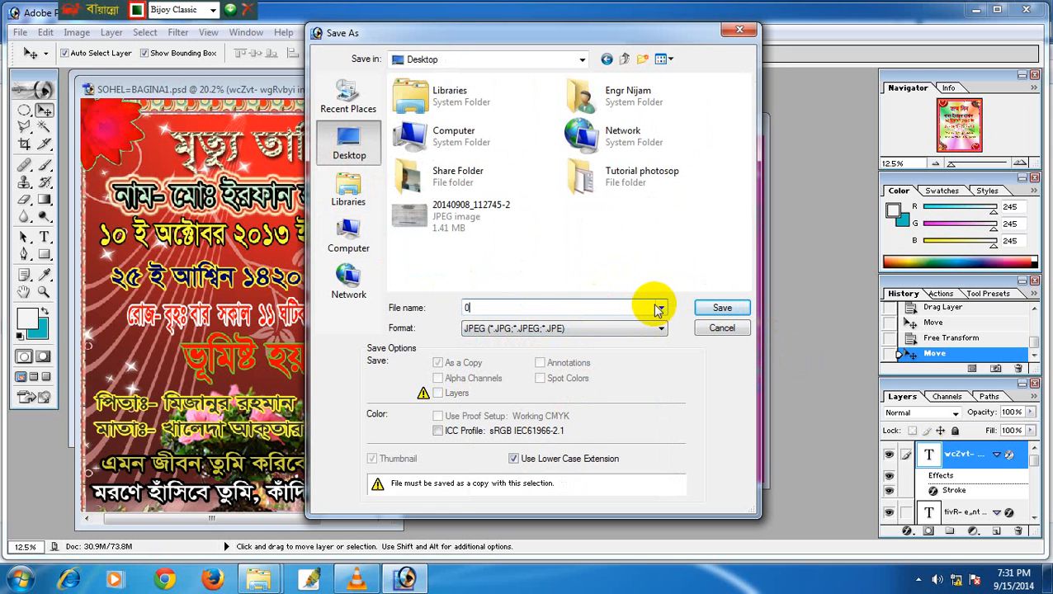
click(720, 308)
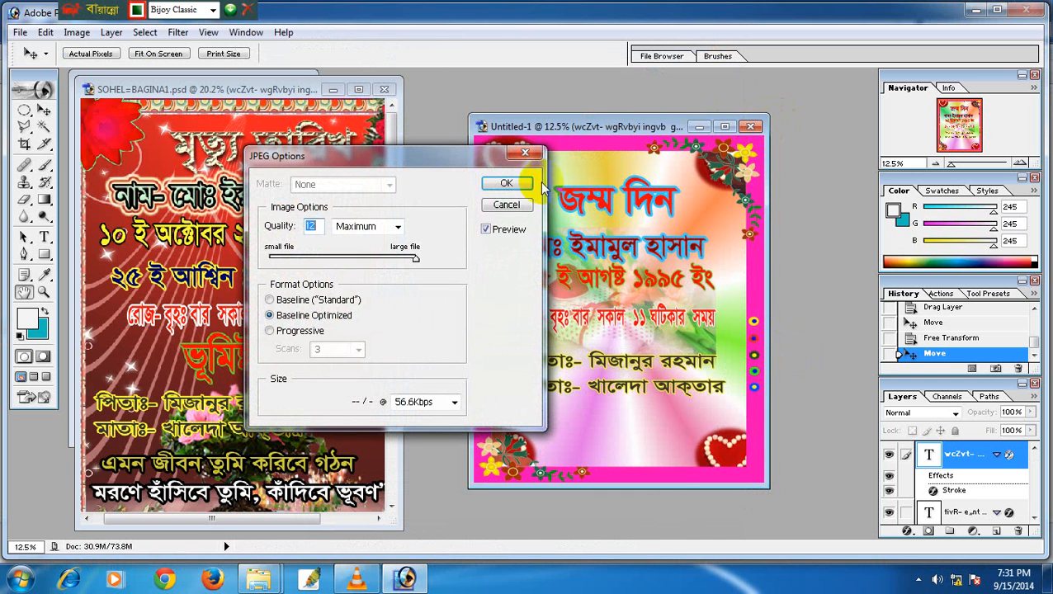
click(513, 183)
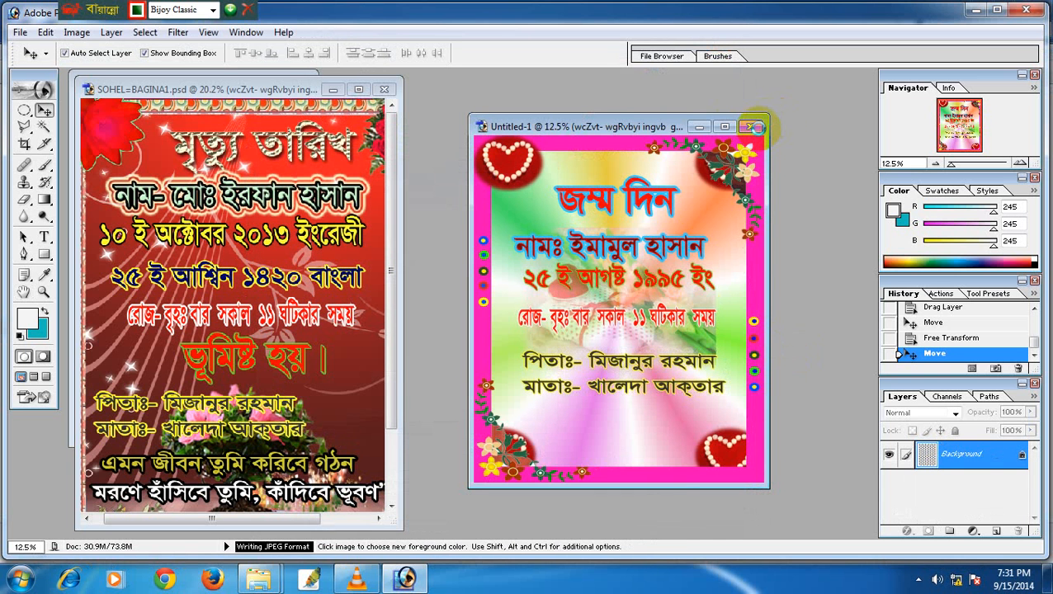
Close Untitled-1 without saving and open 01.jpg from the Desktop.
click(751, 127)
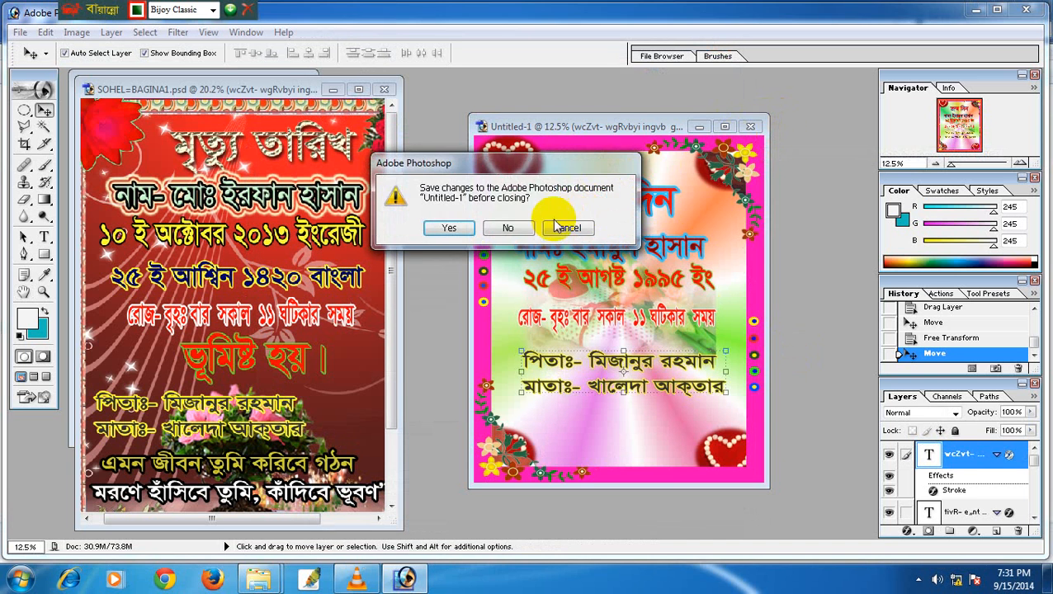
click(528, 228)
double_click(623, 188)
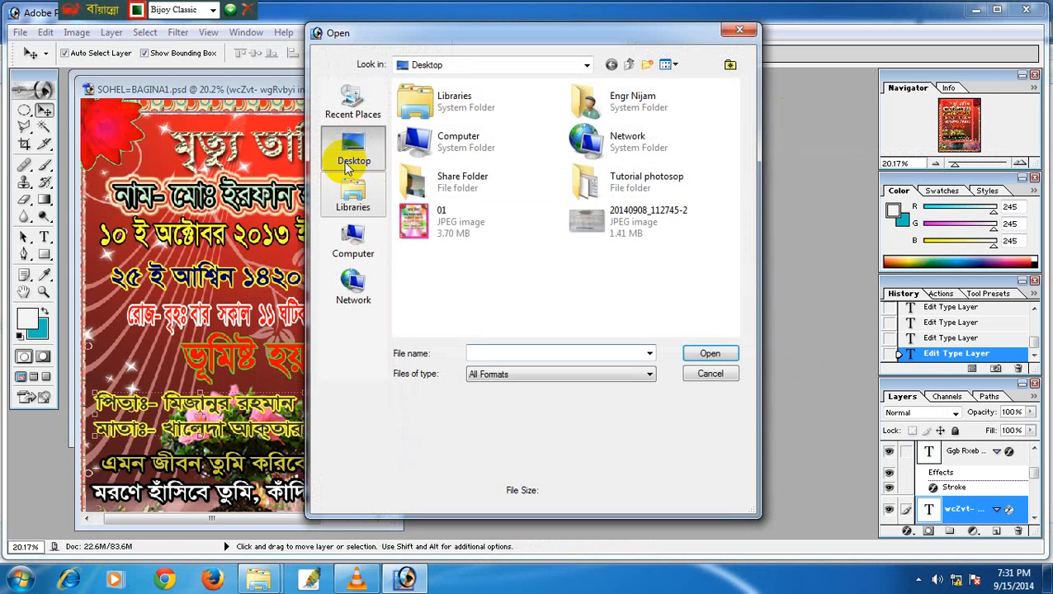
click(421, 219)
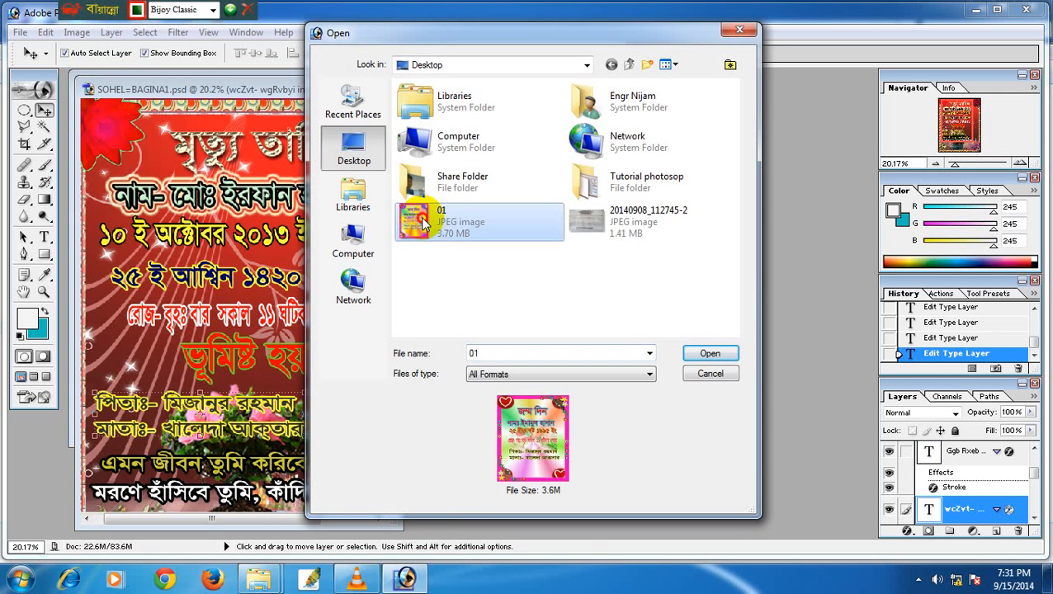
double_click(421, 220)
drag(270, 130, 644, 139)
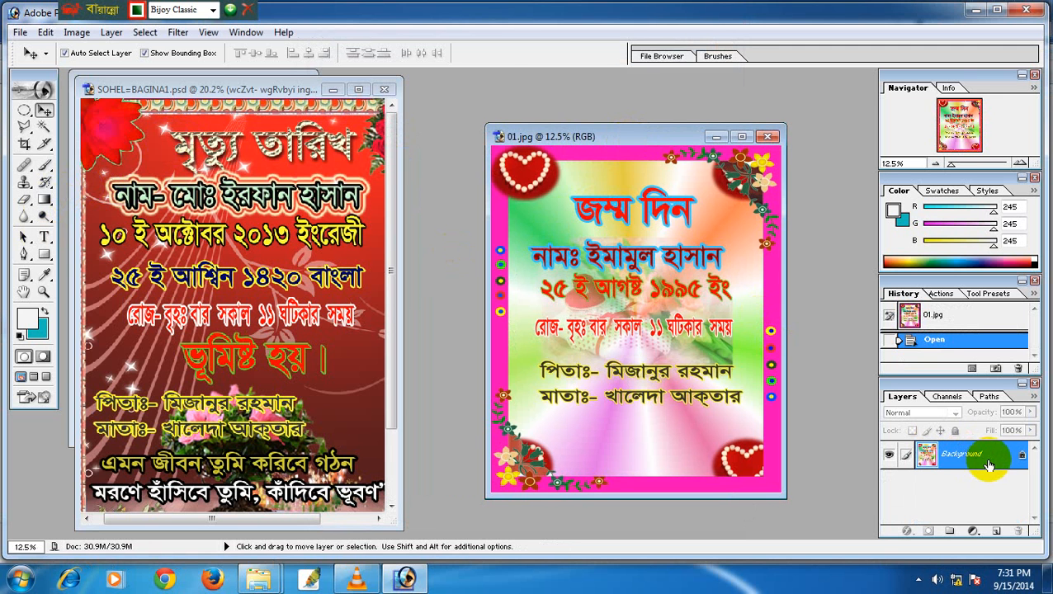
Review 01.jpg's Image Size (3000×3600 px, 10×12 in at 300 ppi) without changes.
drag(601, 137, 594, 124)
right_click(609, 128)
click(633, 156)
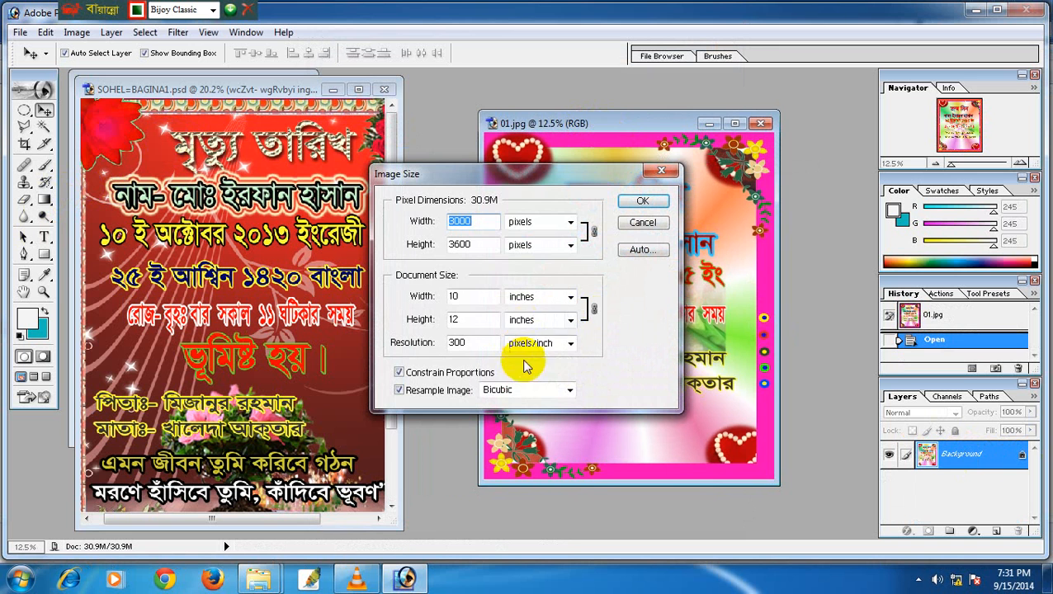
click(642, 202)
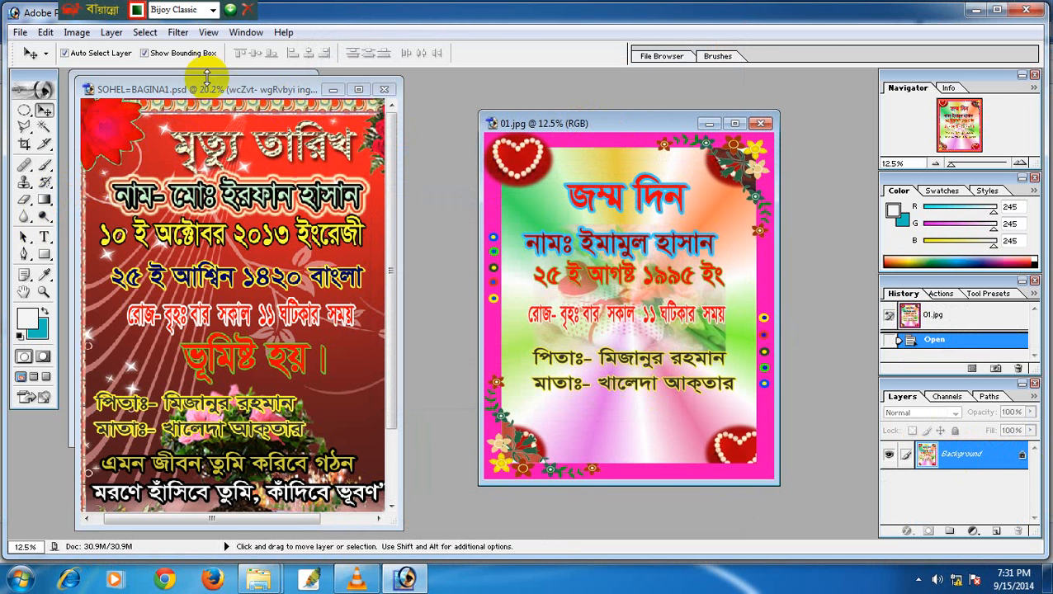
Cancel duplicating the SOHEL poster and activate its name-line text layer.
right_click(216, 91)
click(240, 102)
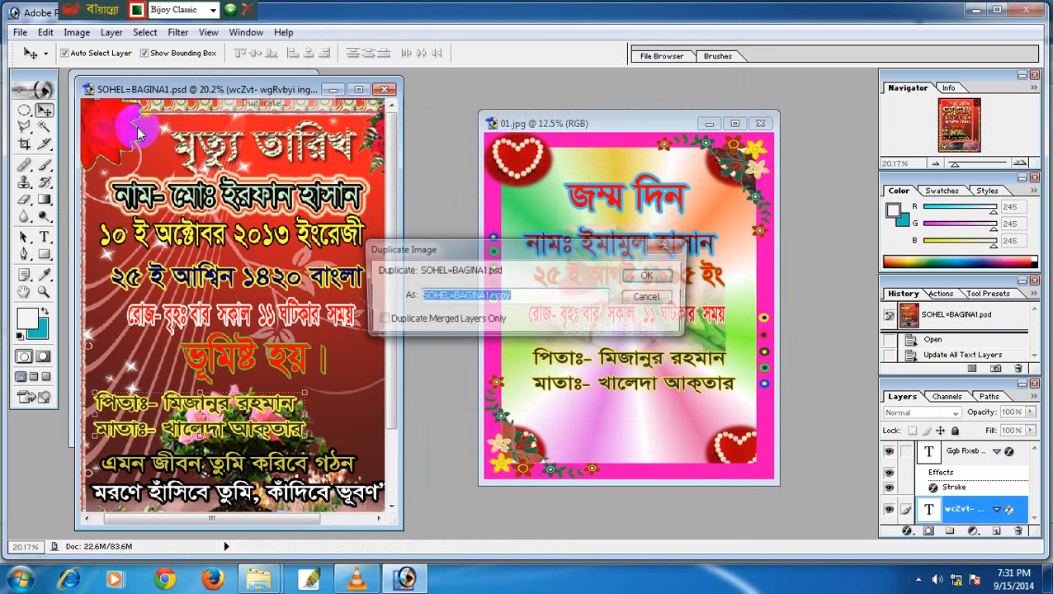
click(649, 297)
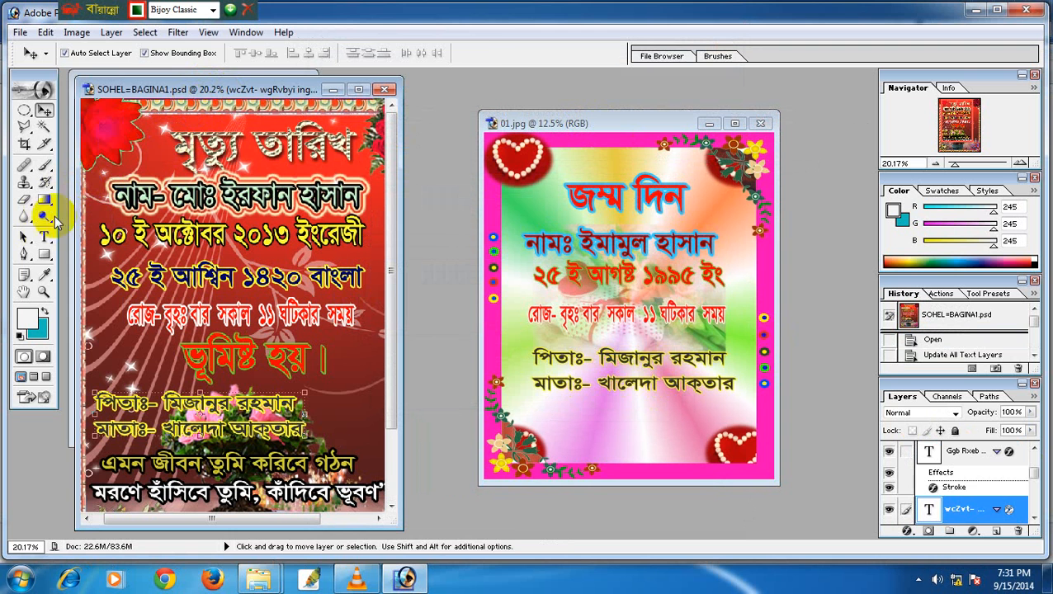
click(45, 237)
drag(113, 196, 172, 194)
click(136, 195)
click(44, 110)
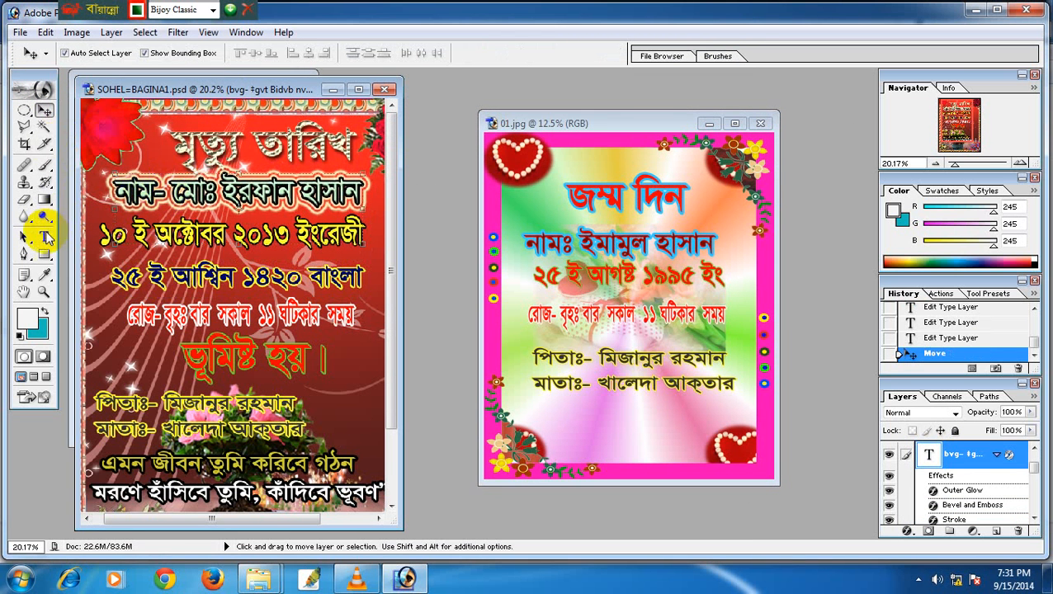
click(45, 237)
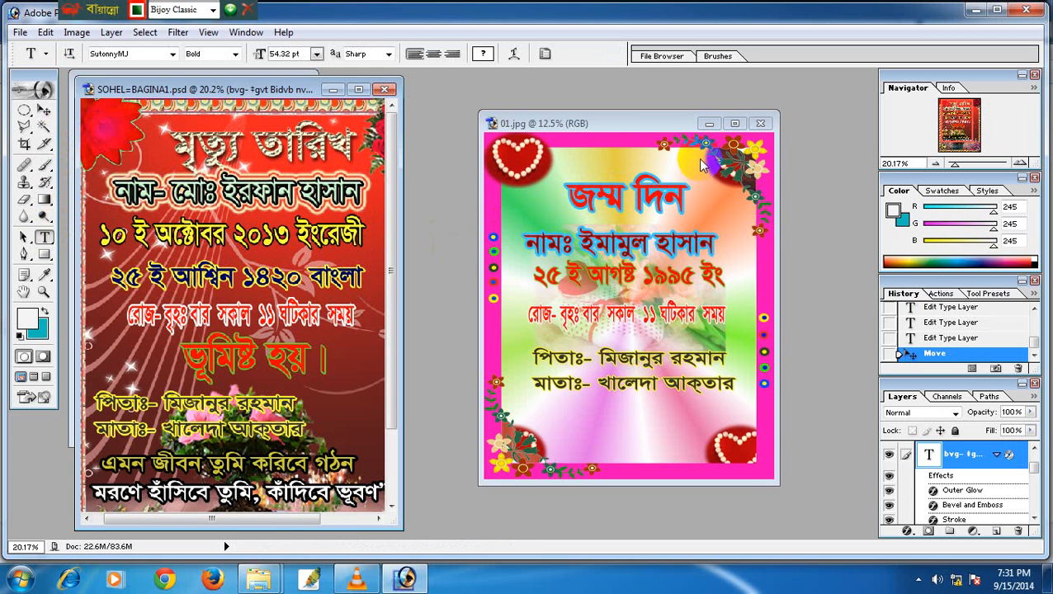
Type স্বাগতম below the parent lines and colour it dark red 990000.
click(633, 125)
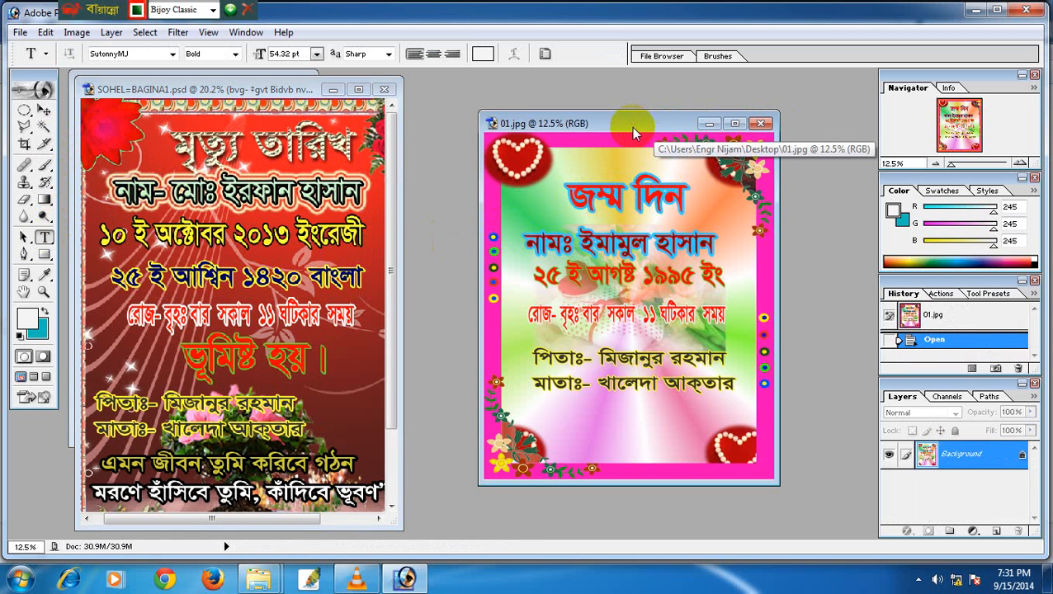
drag(652, 128, 608, 118)
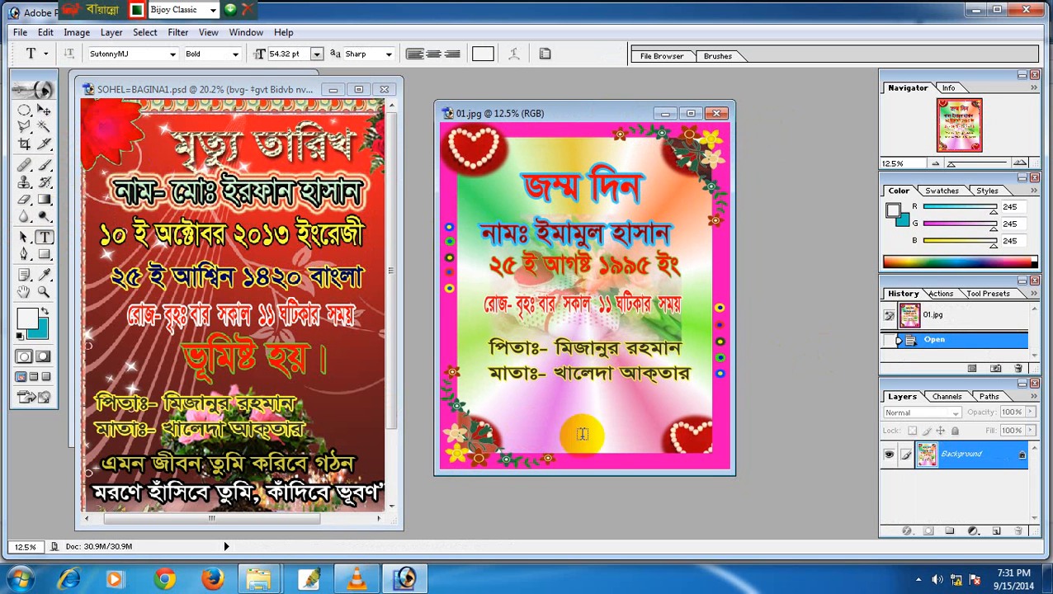
click(555, 421)
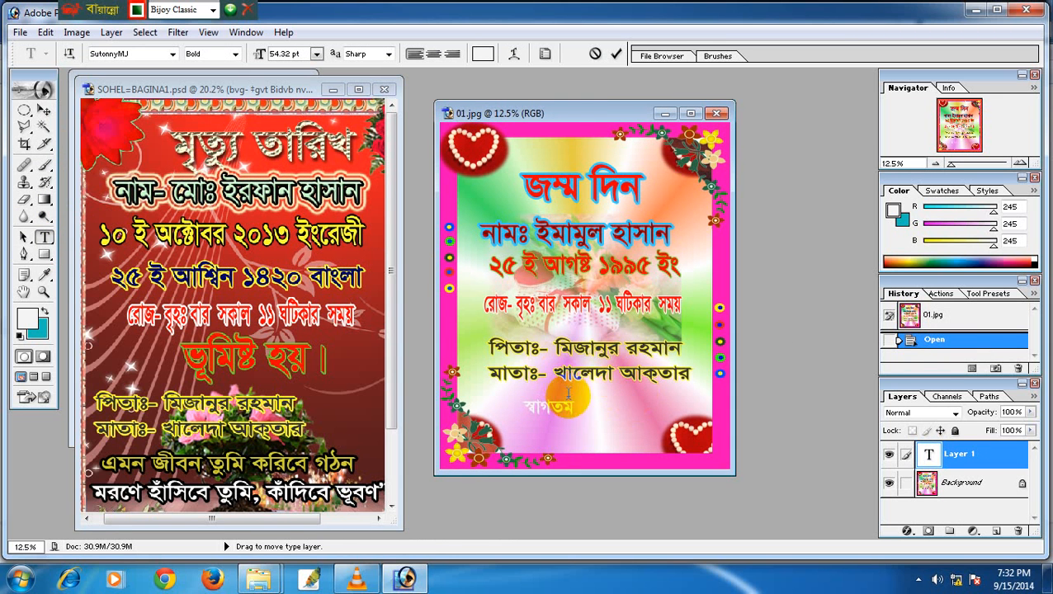
drag(578, 408, 593, 426)
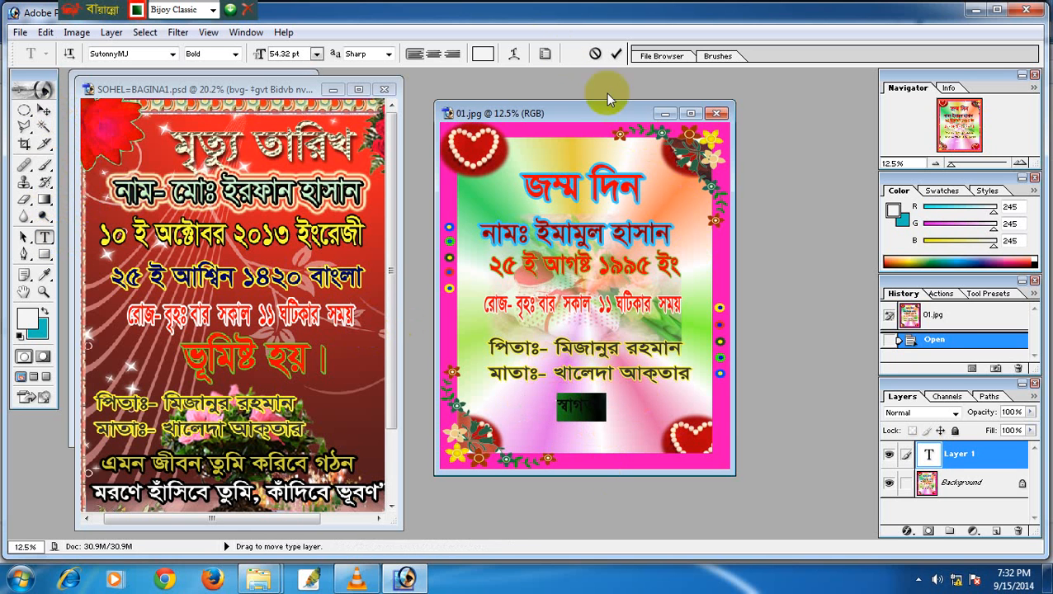
click(483, 54)
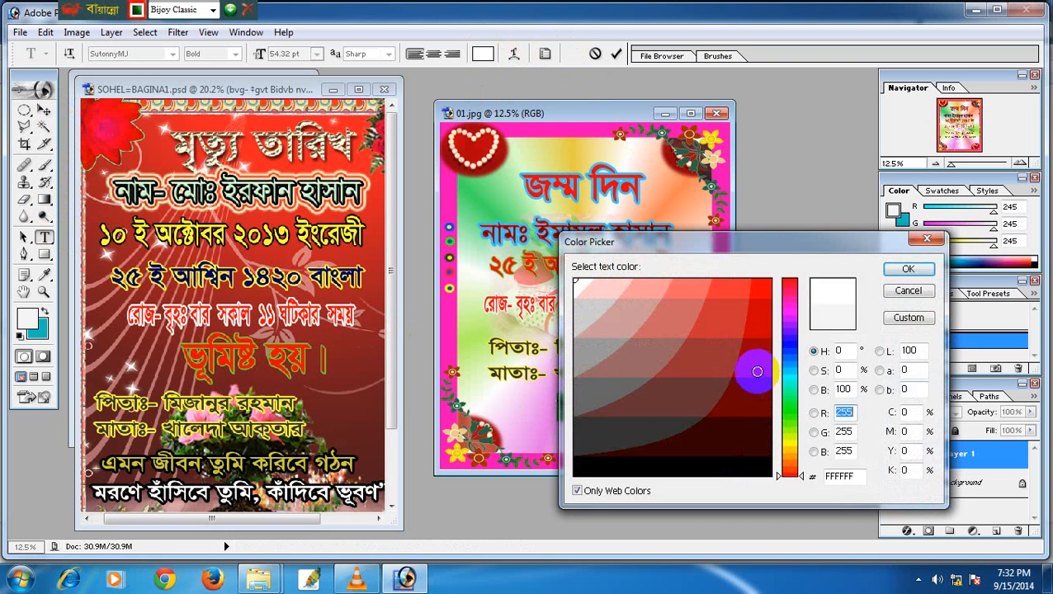
click(756, 366)
click(906, 270)
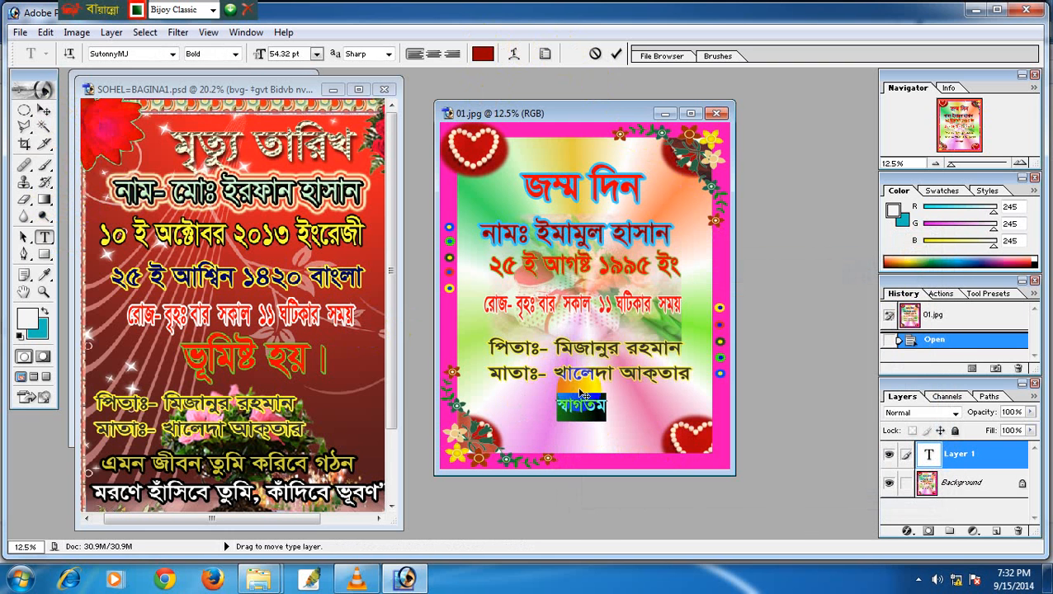
Enlarge the স্বাগতম text and centre it beneath the parent lines.
click(45, 110)
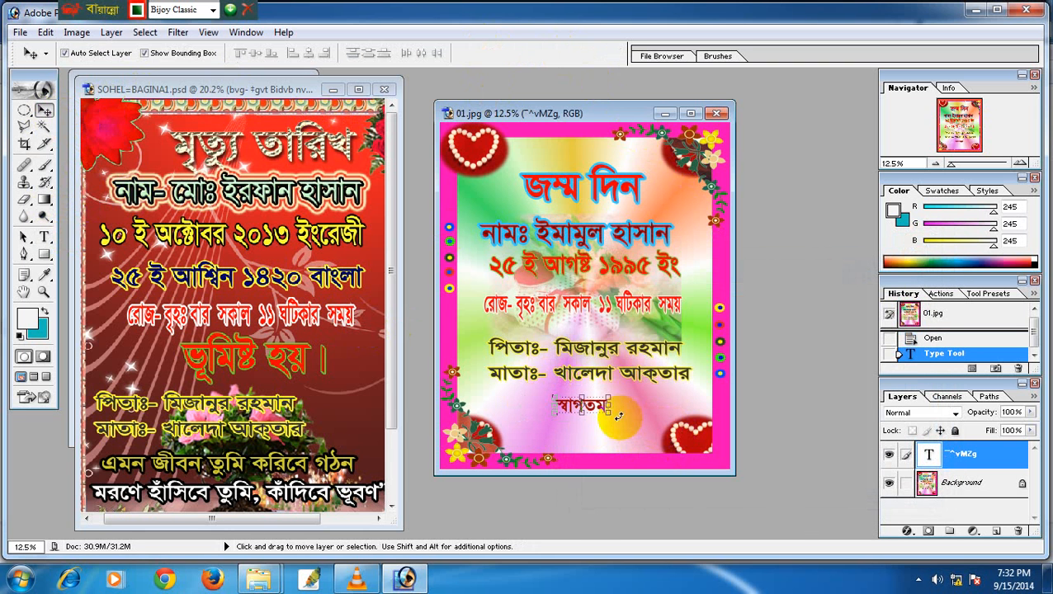
mouse_move(609, 415)
mouse_down()
mouse_move(690, 435)
mouse_move(612, 416)
mouse_up()
key(Return)
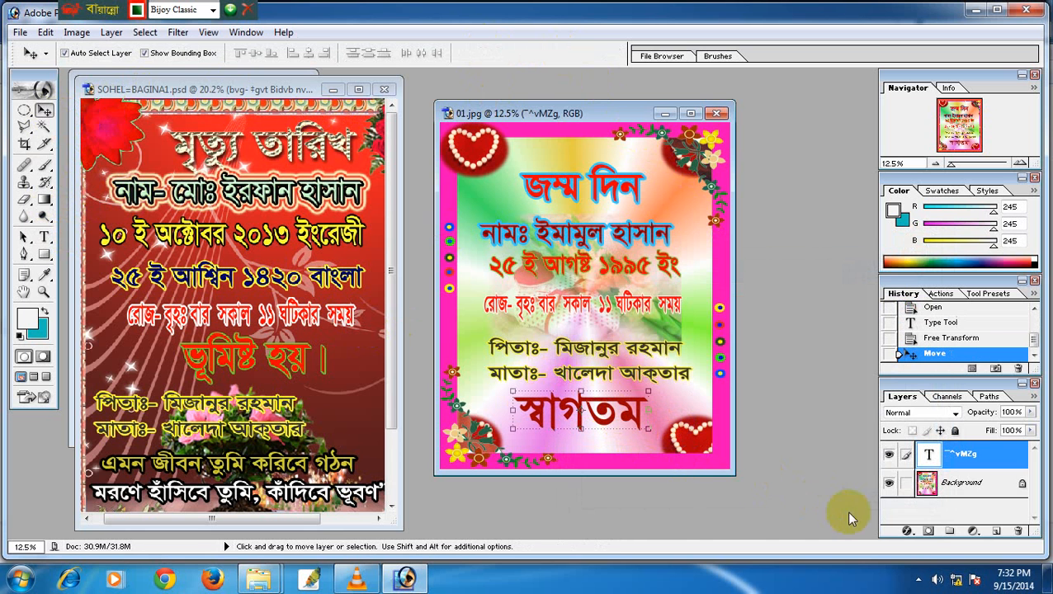
click(907, 531)
Give the স্বাগতম text an Inner Glow and a CCCCCC light grey Stroke, then close 01.jpg.
click(936, 517)
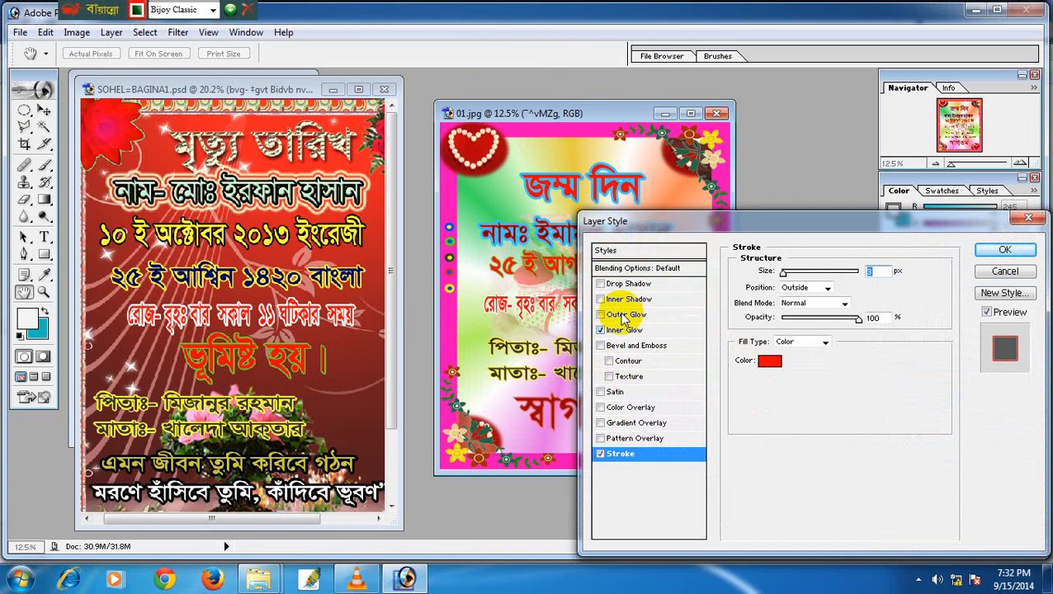
click(600, 330)
click(767, 361)
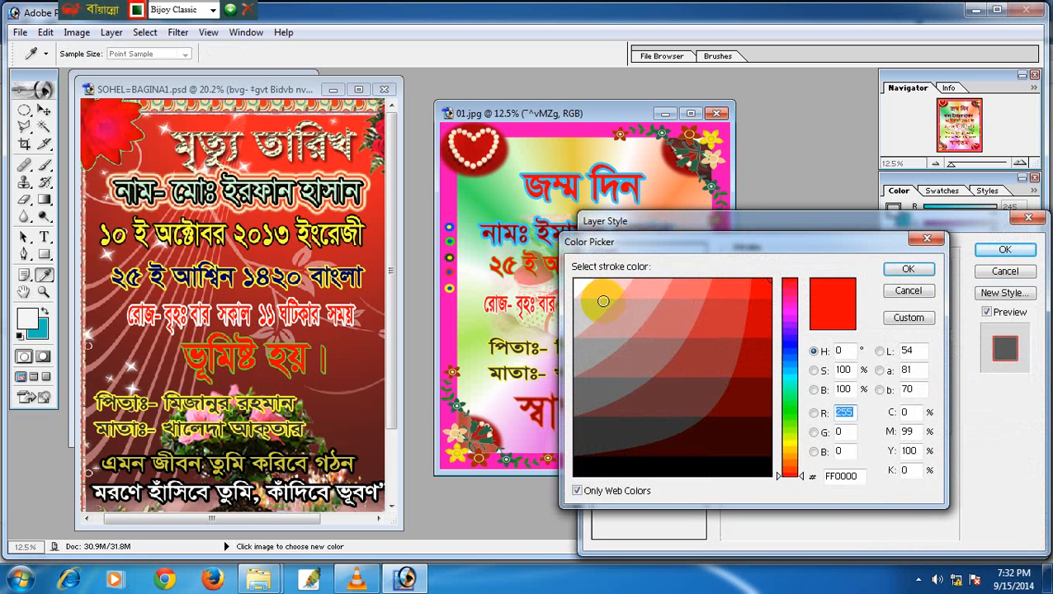
click(602, 301)
click(902, 279)
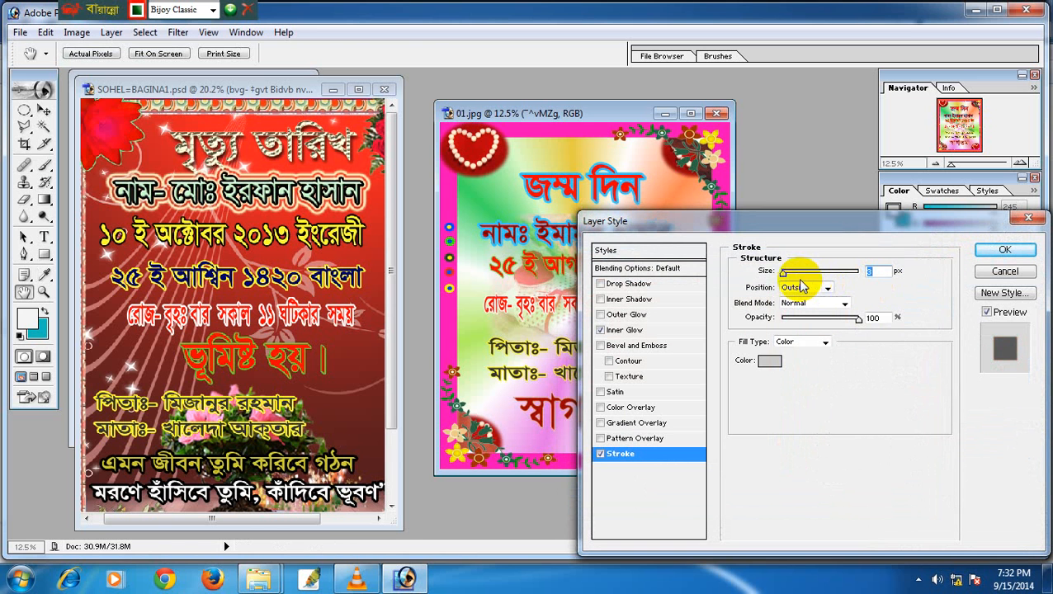
click(999, 250)
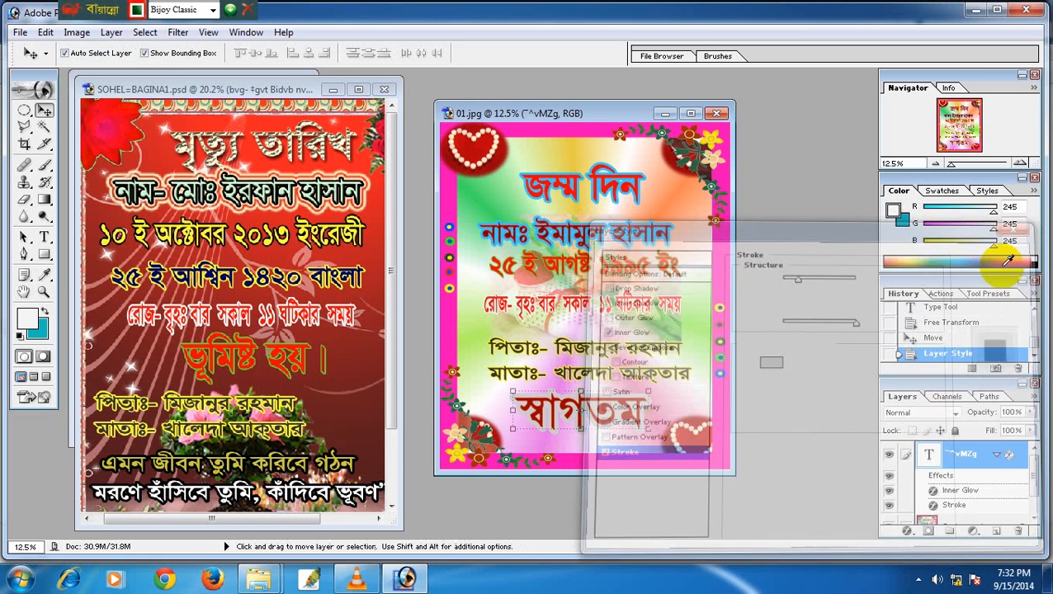
click(717, 113)
Discard changes to 01.jpg and SOHEL=BAGINA1.psd, then close Jom Din.jpg.
click(510, 229)
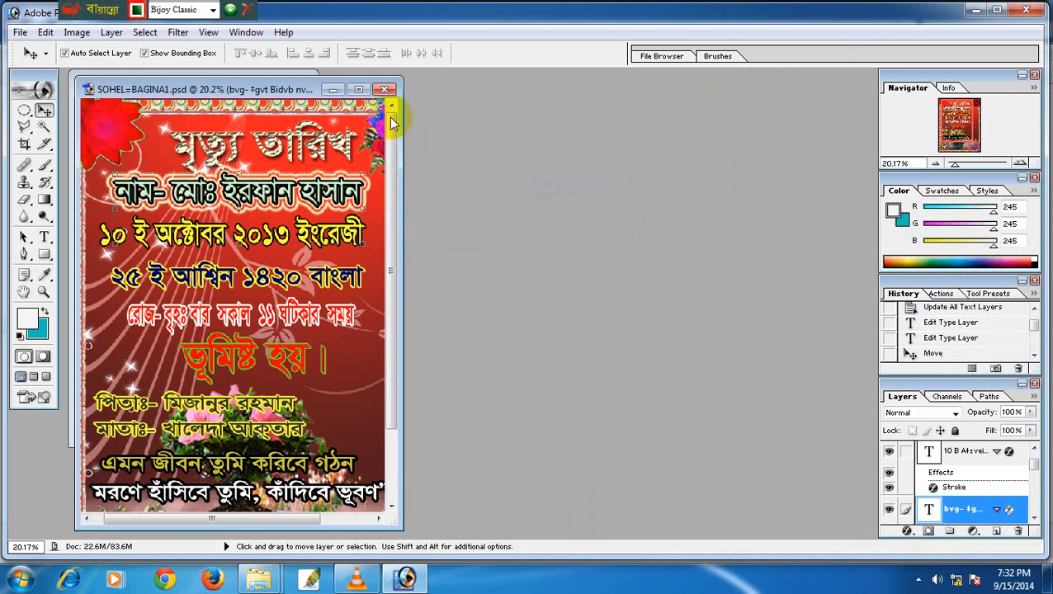
click(384, 89)
click(508, 230)
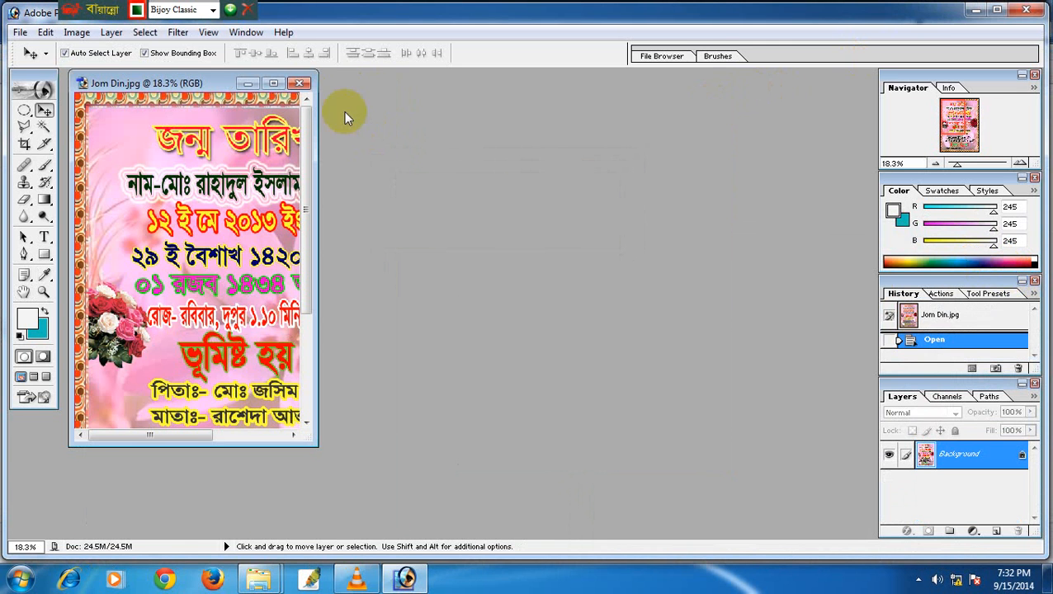
click(300, 85)
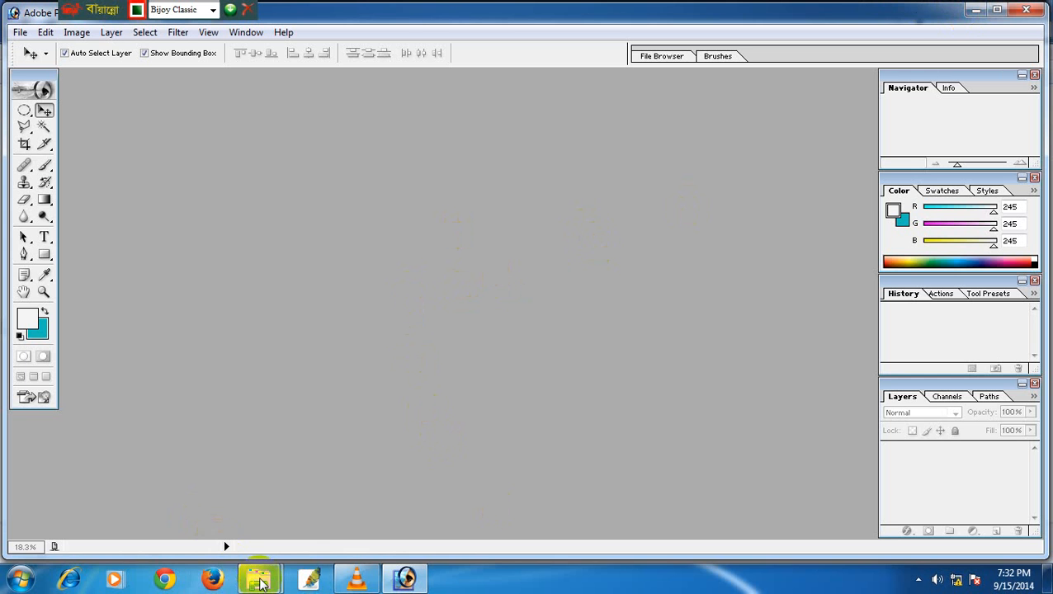
In Explorer, go back from 10R Fram to PSD BODY Coat & Other, then quit Photoshop.
mouse_move(258, 578)
click(329, 500)
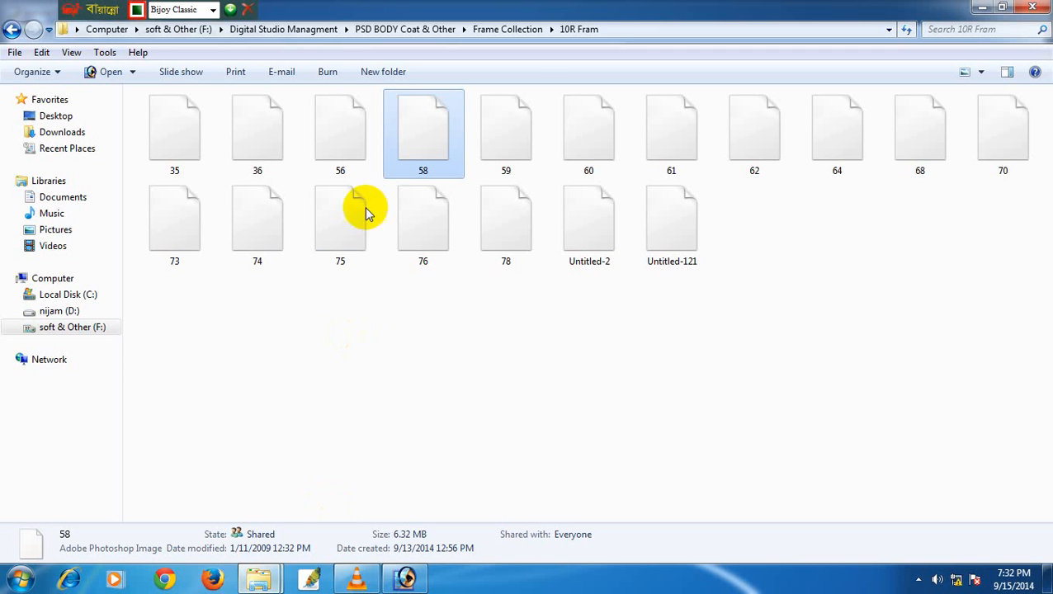
click(13, 31)
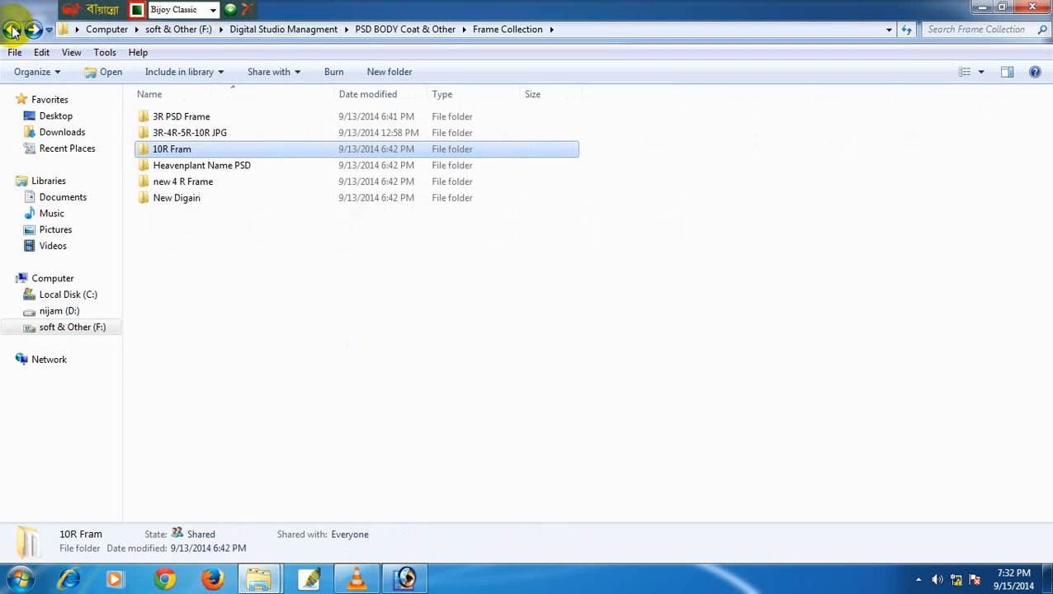
click(13, 31)
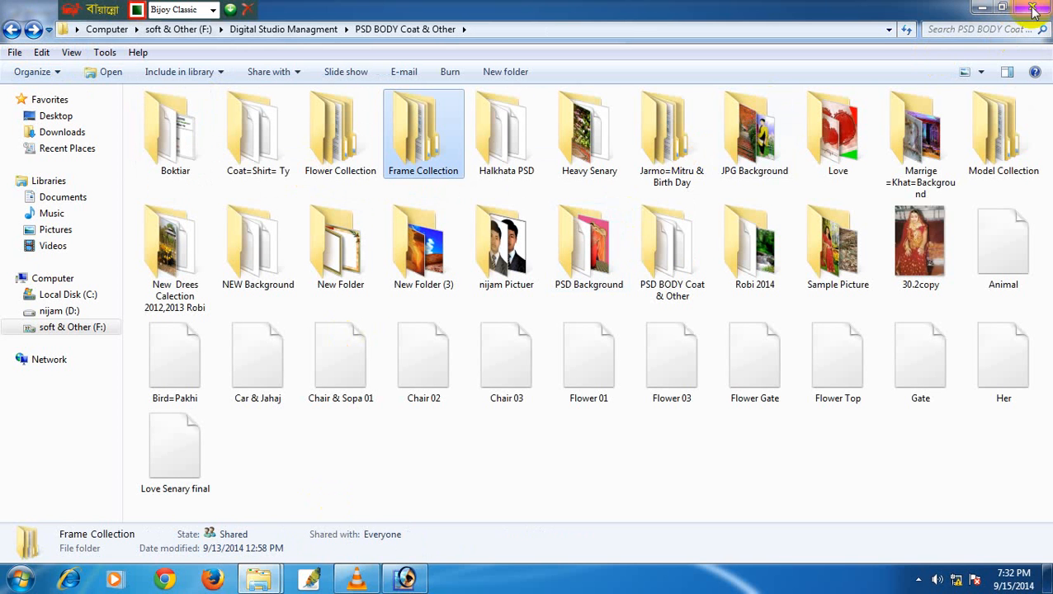
click(403, 575)
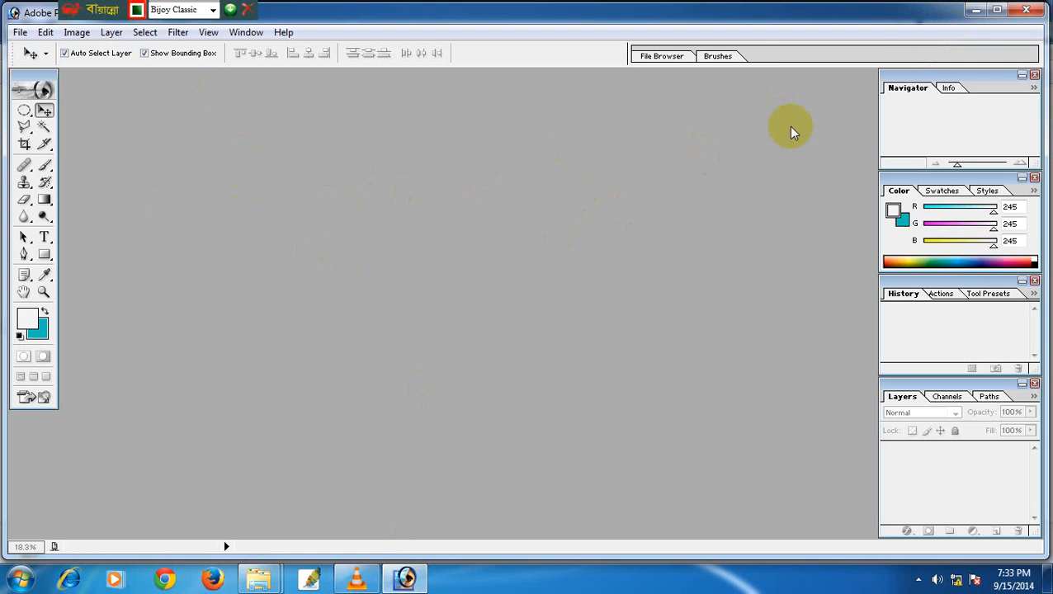
click(1026, 8)
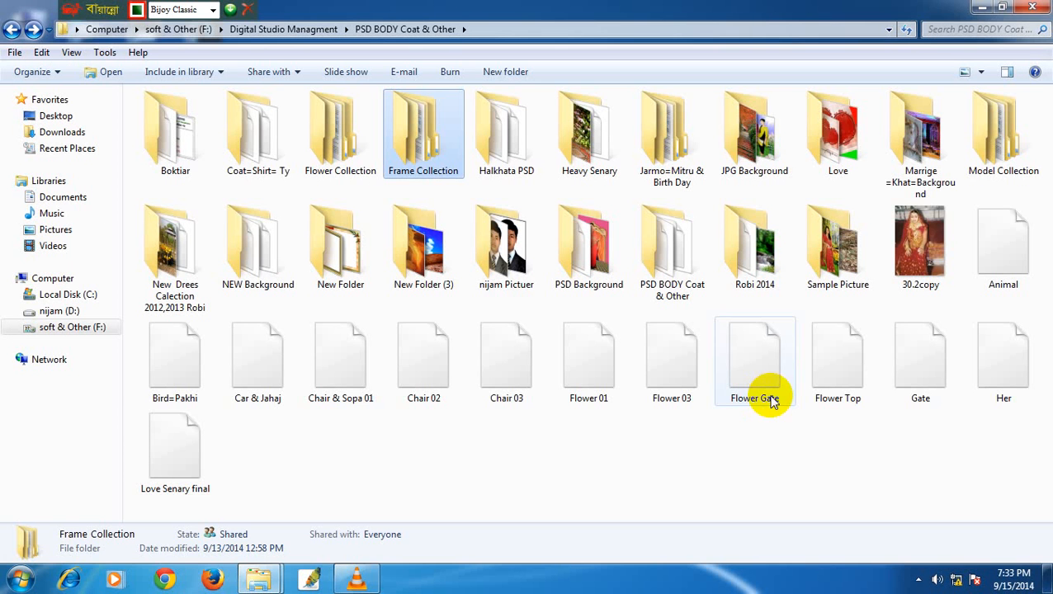